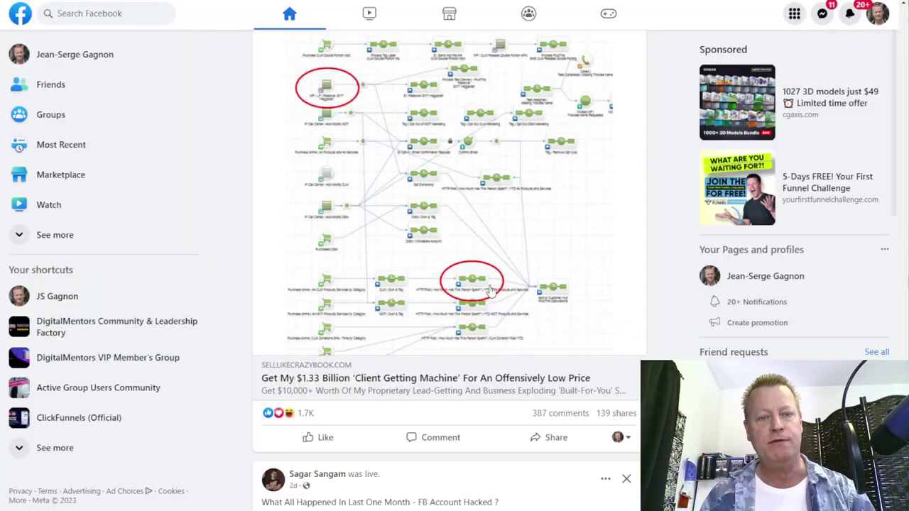
- Look through the Facebook news feed's posts and sponsored ads, ending at the stories and post composer
{"action": "scroll", "coordinate": [487, 276], "scroll_direction": "down", "scroll_amount": 10}
{"action": "scroll", "coordinate": [487, 277], "scroll_direction": "up", "scroll_amount": 6}
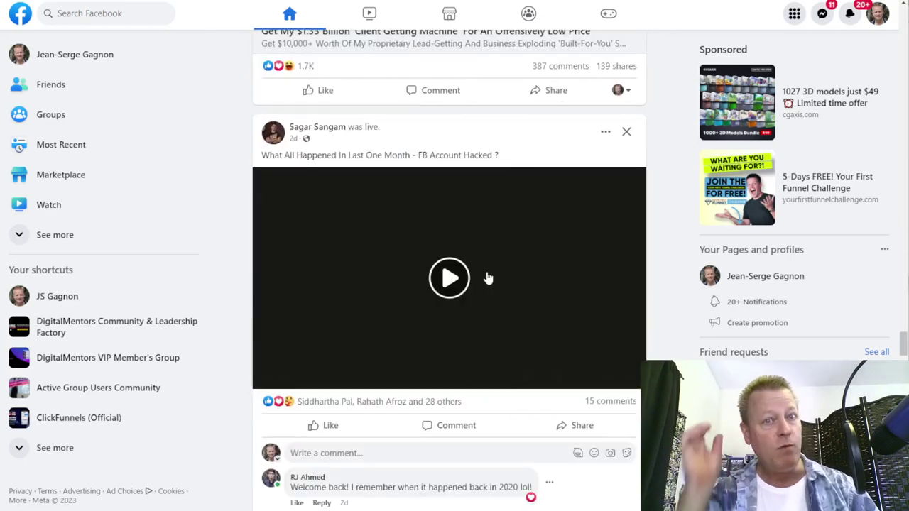
{"action": "scroll", "coordinate": [487, 277], "scroll_direction": "up", "scroll_amount": 10}
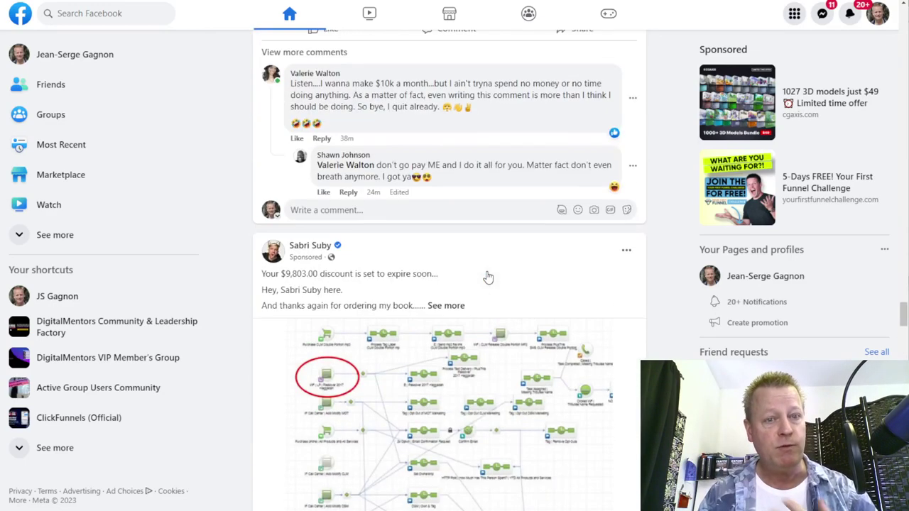
{"action": "scroll", "coordinate": [494, 254], "scroll_direction": "up", "scroll_amount": 15}
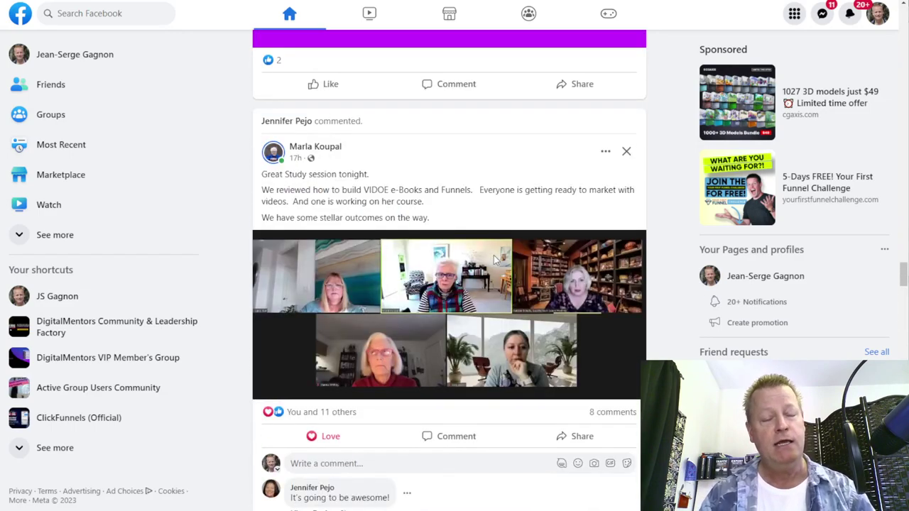
{"action": "scroll", "coordinate": [495, 261], "scroll_direction": "up", "scroll_amount": 5}
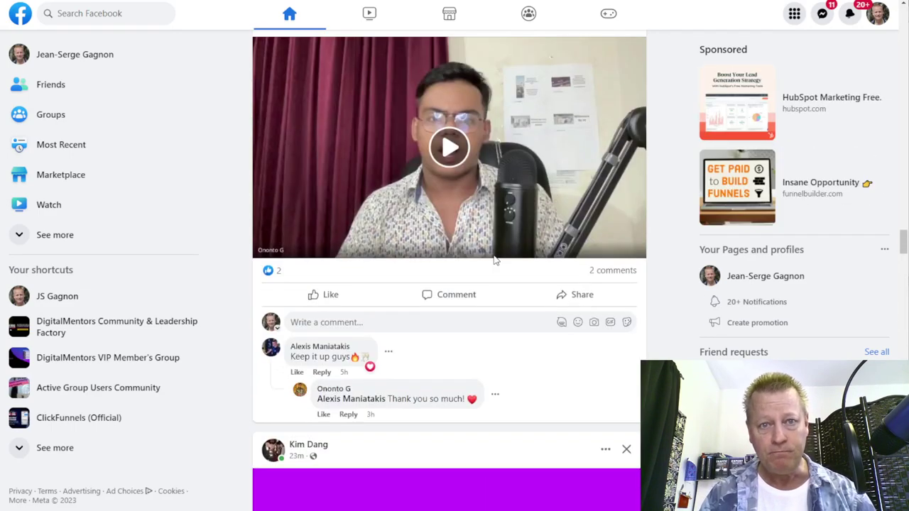
{"action": "scroll", "coordinate": [495, 260], "scroll_direction": "up", "scroll_amount": 5}
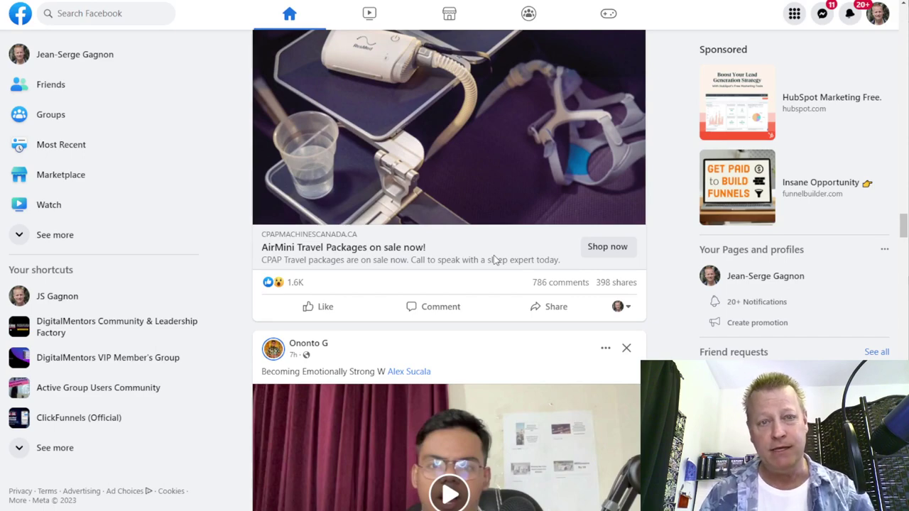
{"action": "scroll", "coordinate": [495, 261], "scroll_direction": "up", "scroll_amount": 12}
{"action": "scroll", "coordinate": [495, 260], "scroll_direction": "up", "scroll_amount": 7}
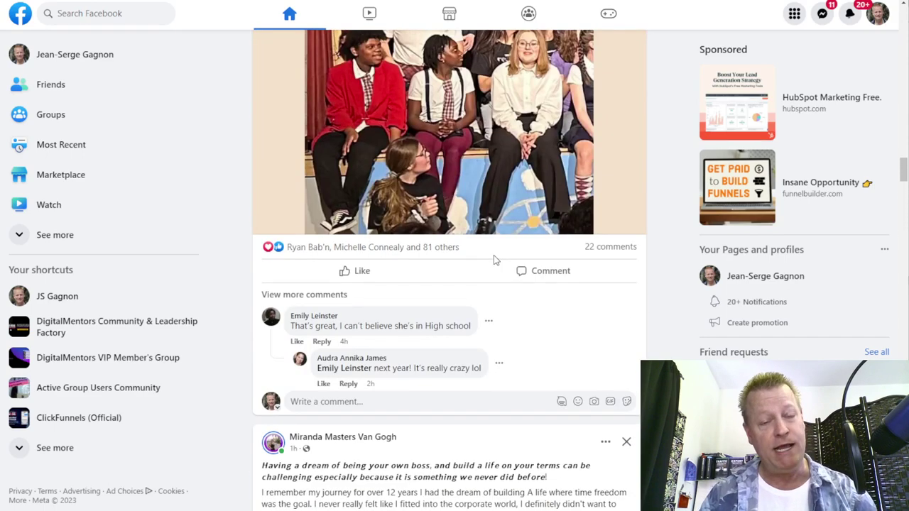
{"action": "scroll", "coordinate": [495, 261], "scroll_direction": "up", "scroll_amount": 7}
{"action": "scroll", "coordinate": [494, 260], "scroll_direction": "up", "scroll_amount": 20}
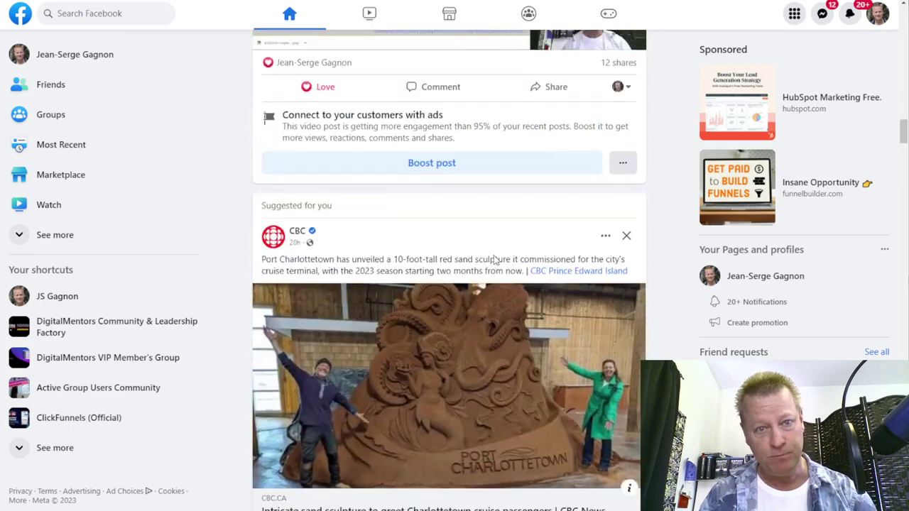
{"action": "scroll", "coordinate": [493, 259], "scroll_direction": "up", "scroll_amount": 10}
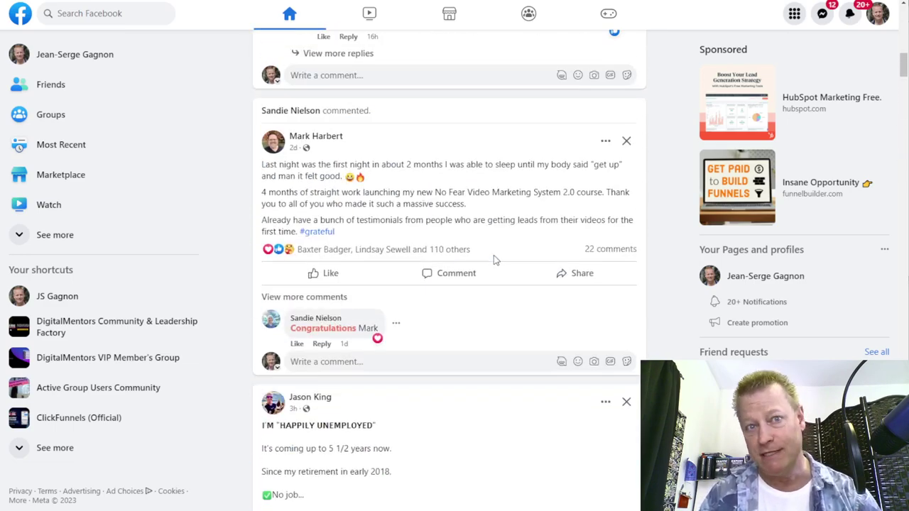
{"action": "scroll", "coordinate": [495, 261], "scroll_direction": "up", "scroll_amount": 15}
{"action": "scroll", "coordinate": [493, 255], "scroll_direction": "up", "scroll_amount": 3}
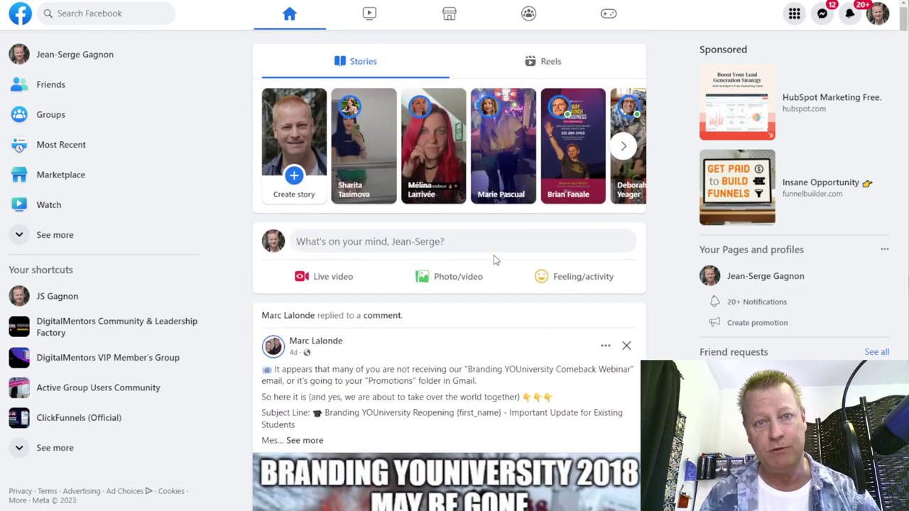
- Examine the personal, news and sponsored video posts in the upper part of the feed, ending on the swimming pool photo
{"action": "scroll", "coordinate": [493, 259], "scroll_direction": "down", "scroll_amount": 11}
{"action": "scroll", "coordinate": [493, 247], "scroll_direction": "down", "scroll_amount": 12}
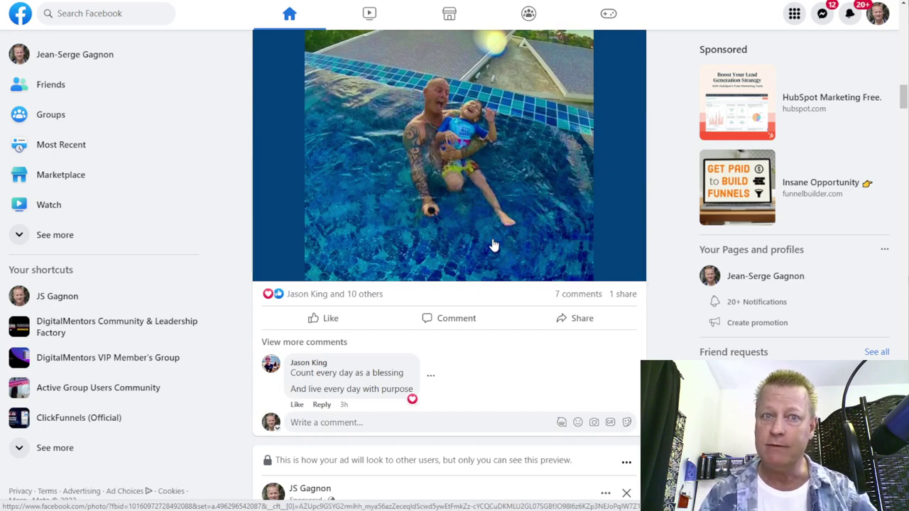
{"action": "scroll", "coordinate": [494, 244], "scroll_direction": "down", "scroll_amount": 15}
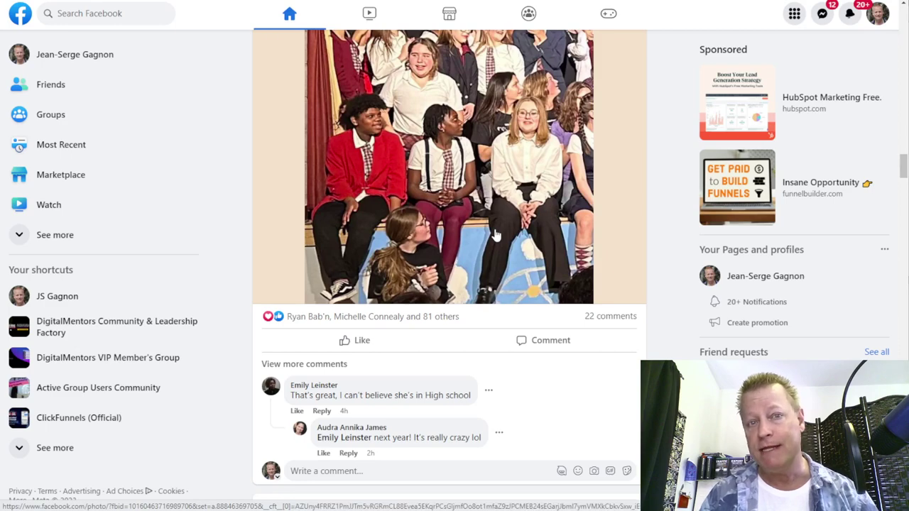
{"action": "scroll", "coordinate": [496, 236], "scroll_direction": "up", "scroll_amount": 5}
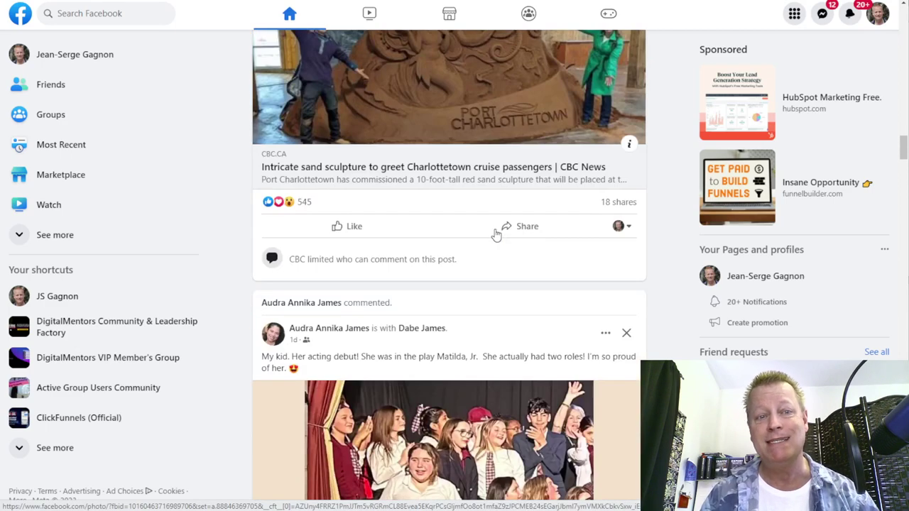
{"action": "scroll", "coordinate": [495, 235], "scroll_direction": "up", "scroll_amount": 5}
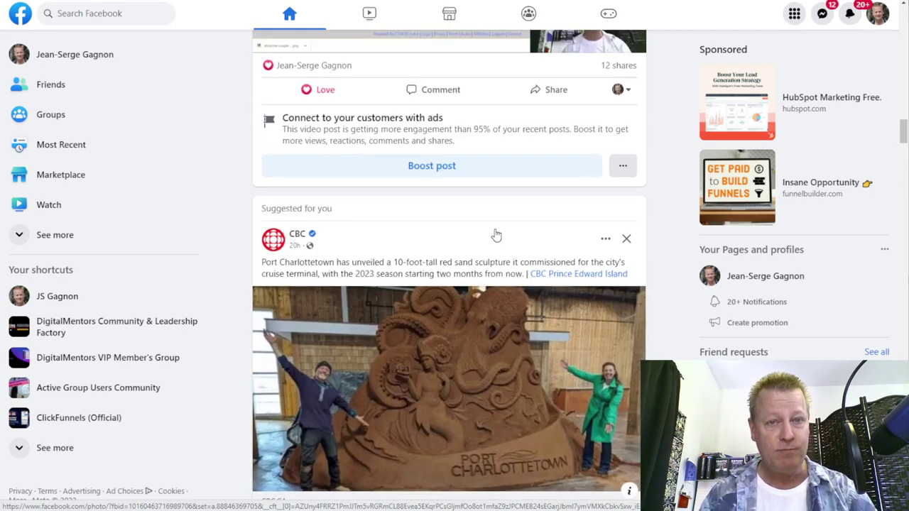
{"action": "scroll", "coordinate": [495, 235], "scroll_direction": "up", "scroll_amount": 5}
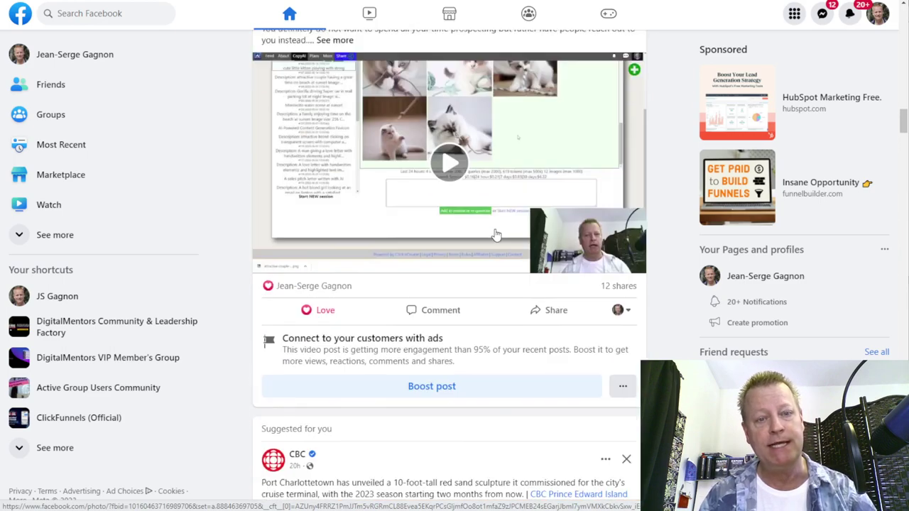
{"action": "scroll", "coordinate": [466, 154], "scroll_direction": "up", "scroll_amount": 5}
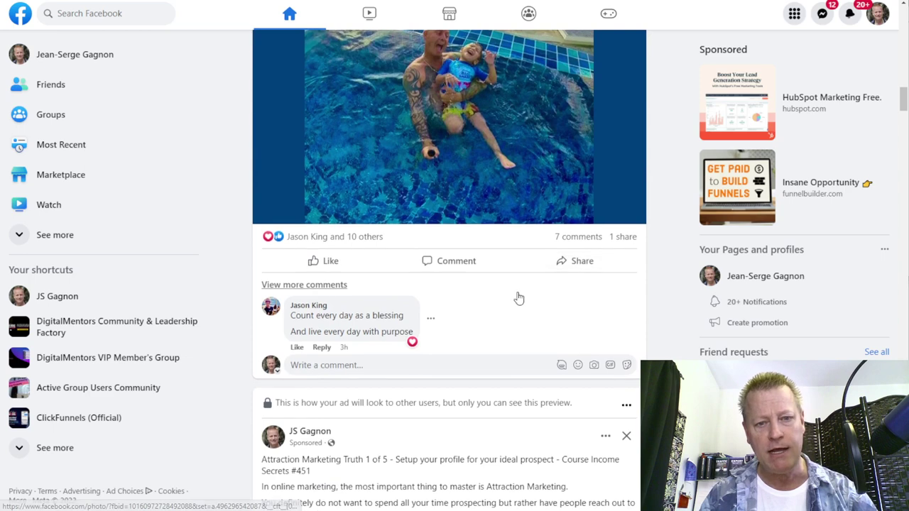
{"action": "scroll", "coordinate": [517, 298], "scroll_direction": "up", "scroll_amount": 3}
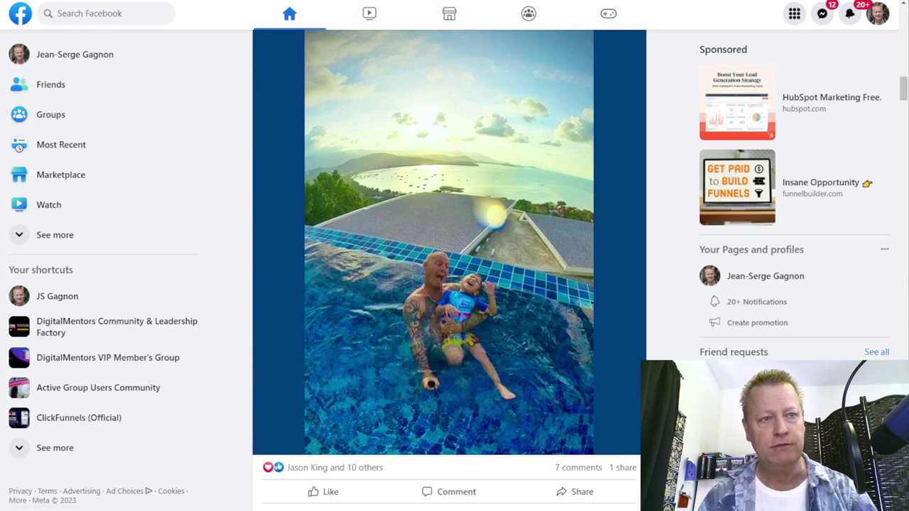
- Search Google in a new browser tab for "how to figure out who your avatar is"
{"action": "key", "text": "ctrl+t"}
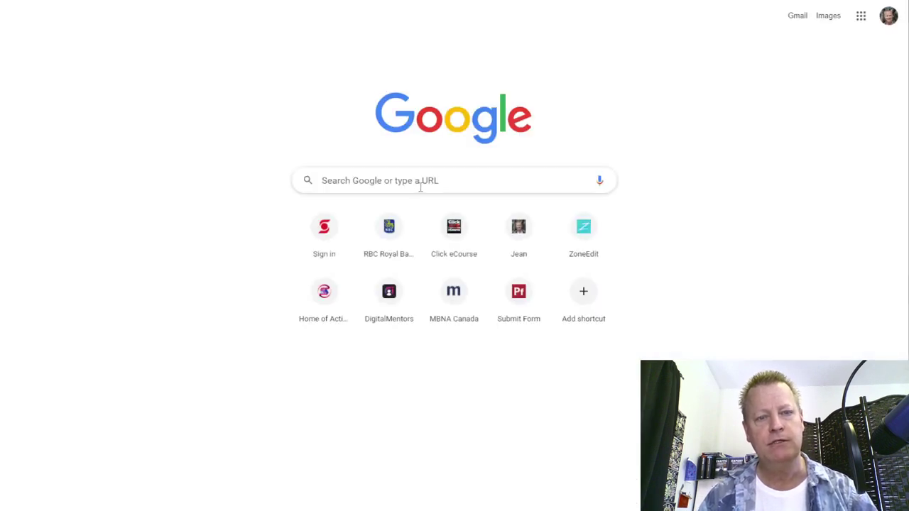
{"action": "left_click", "coordinate": [419, 186]}
{"action": "type", "text": "how to figure "}
{"action": "type", "text": "out"}
{"action": "type", "text": "you"}
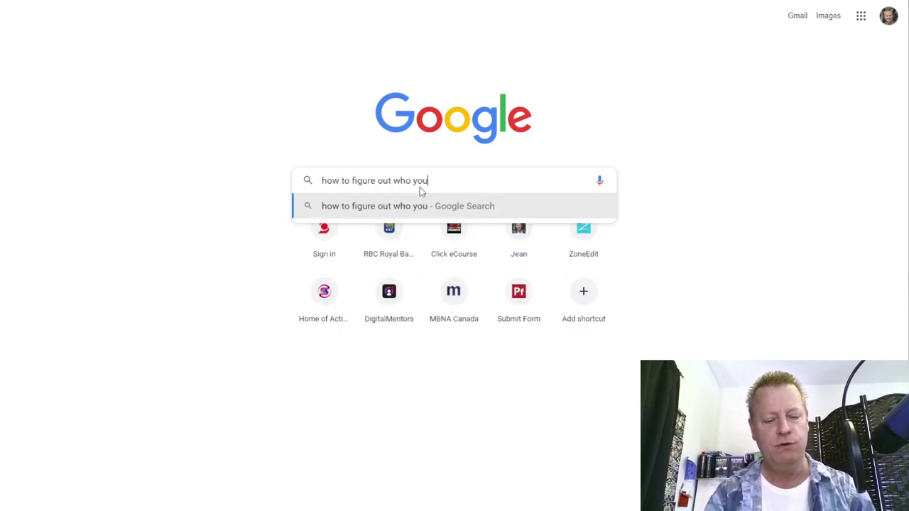
{"action": "type", "text": "r avatar is"}
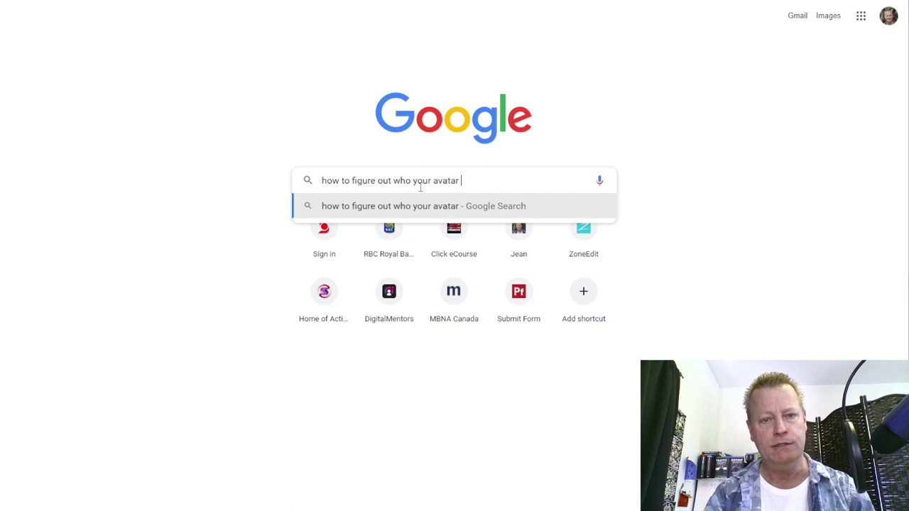
{"action": "key", "text": "Return"}
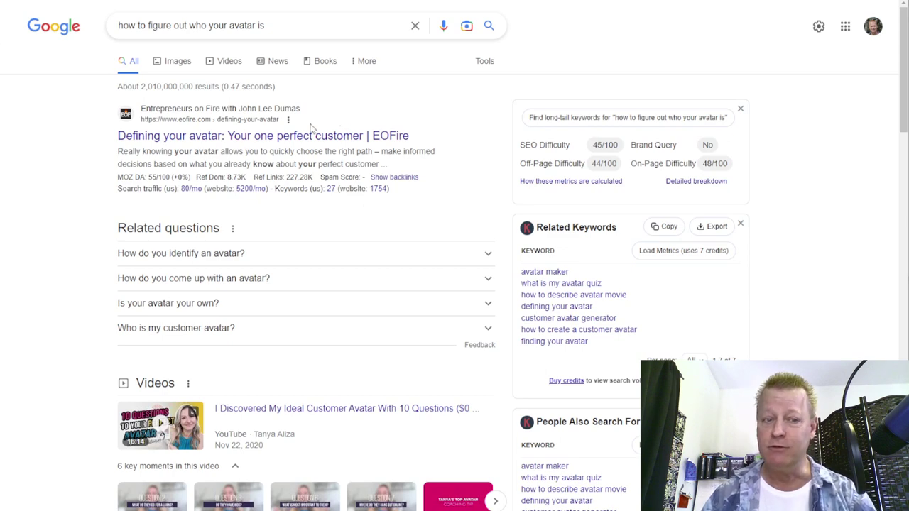
- Review the search results about customer avatars and open the article "Defining Your Customer Avatar: Who is your Ideal Client?"
{"action": "scroll", "coordinate": [335, 113], "scroll_direction": "down", "scroll_amount": 6}
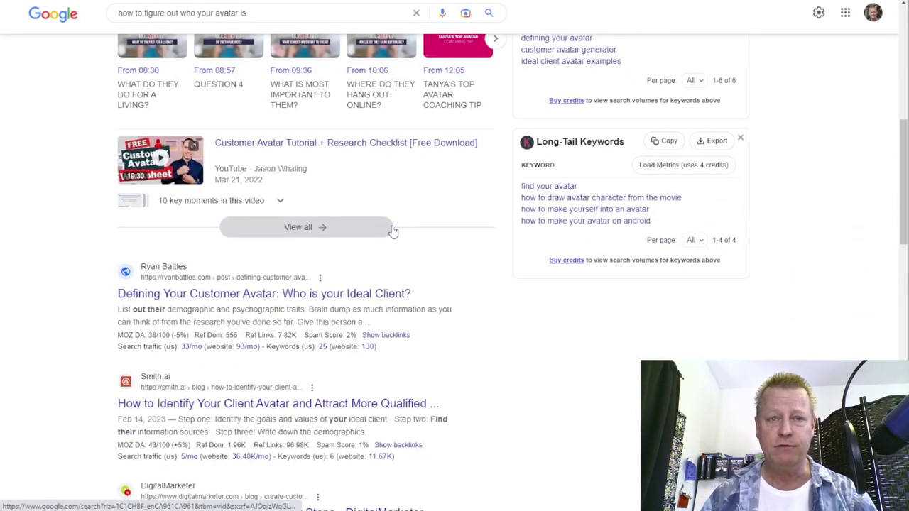
{"action": "scroll", "coordinate": [337, 197], "scroll_direction": "down", "scroll_amount": 2}
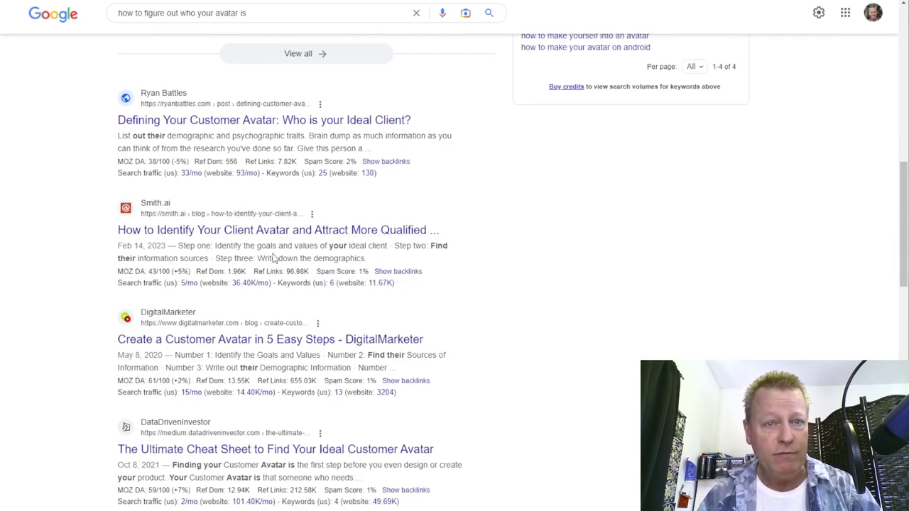
{"action": "scroll", "coordinate": [274, 259], "scroll_direction": "down", "scroll_amount": 3}
{"action": "scroll", "coordinate": [283, 286], "scroll_direction": "down", "scroll_amount": 1}
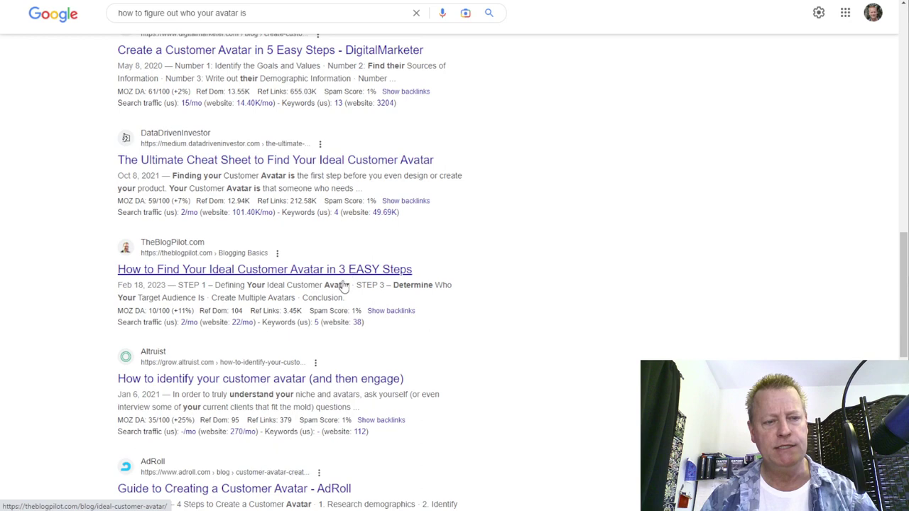
{"action": "scroll", "coordinate": [343, 285], "scroll_direction": "down", "scroll_amount": 2}
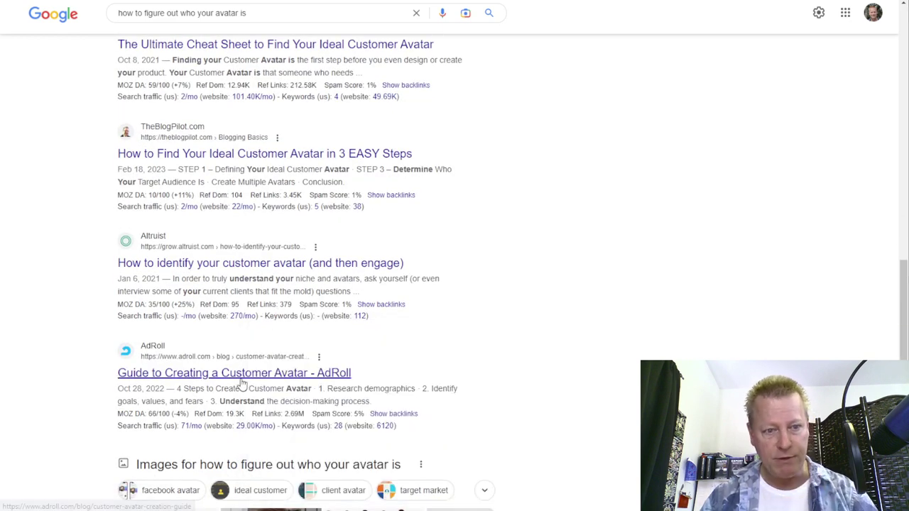
{"action": "scroll", "coordinate": [246, 365], "scroll_direction": "down", "scroll_amount": 3}
{"action": "scroll", "coordinate": [250, 232], "scroll_direction": "down", "scroll_amount": 5}
{"action": "scroll", "coordinate": [262, 233], "scroll_direction": "up", "scroll_amount": 15}
{"action": "scroll", "coordinate": [268, 235], "scroll_direction": "down", "scroll_amount": 3}
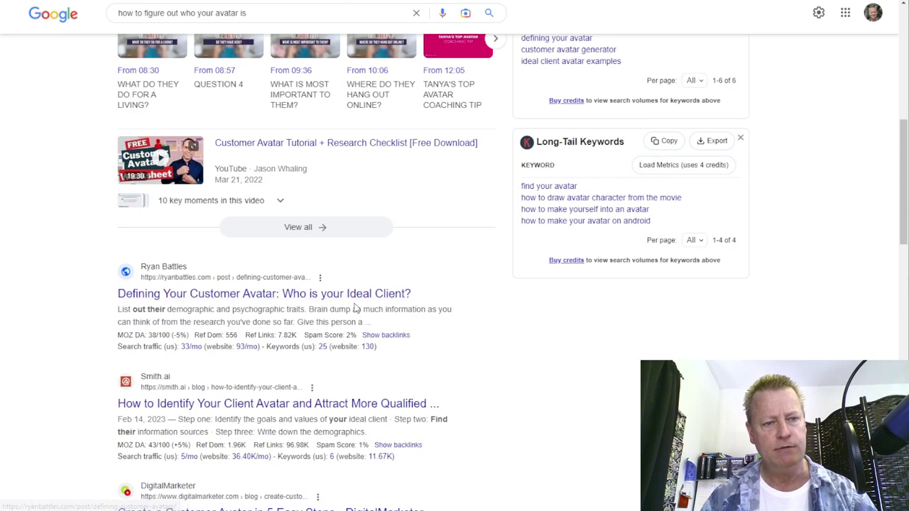
{"action": "left_click", "coordinate": [205, 278]}
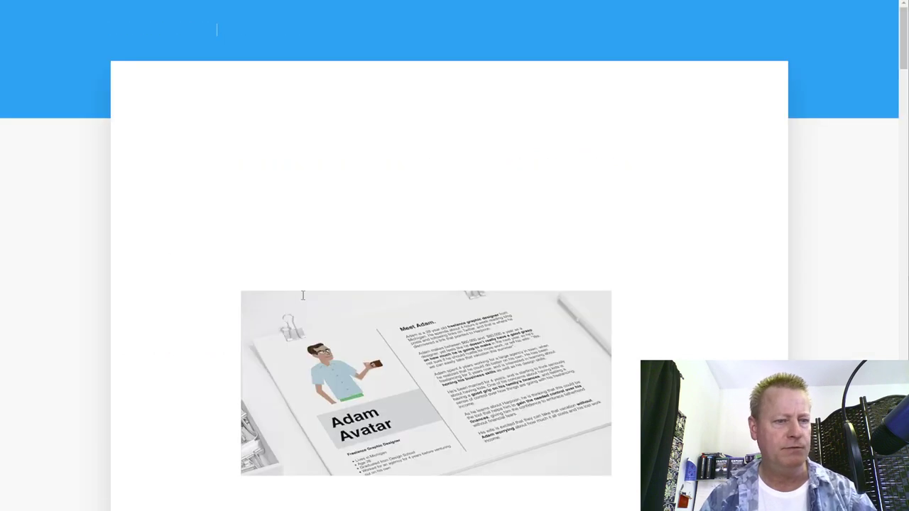
- Skim the customer avatar article from its examples through the closing tips, author section and further-reading posts
{"action": "scroll", "coordinate": [440, 290], "scroll_direction": "down", "scroll_amount": 10}
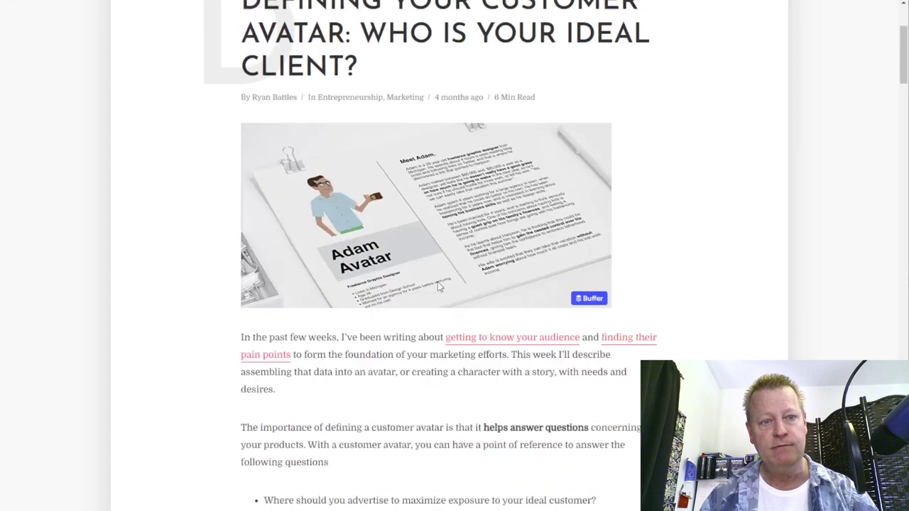
{"action": "scroll", "coordinate": [436, 274], "scroll_direction": "down", "scroll_amount": 3}
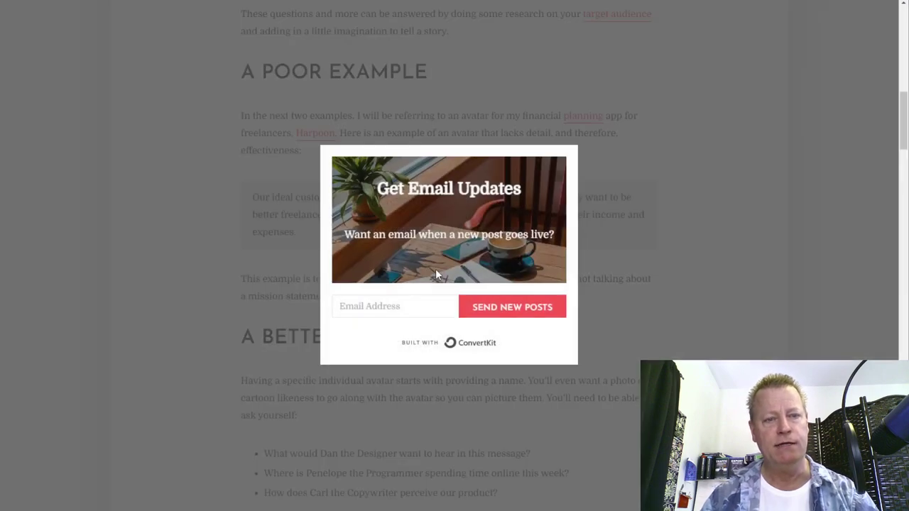
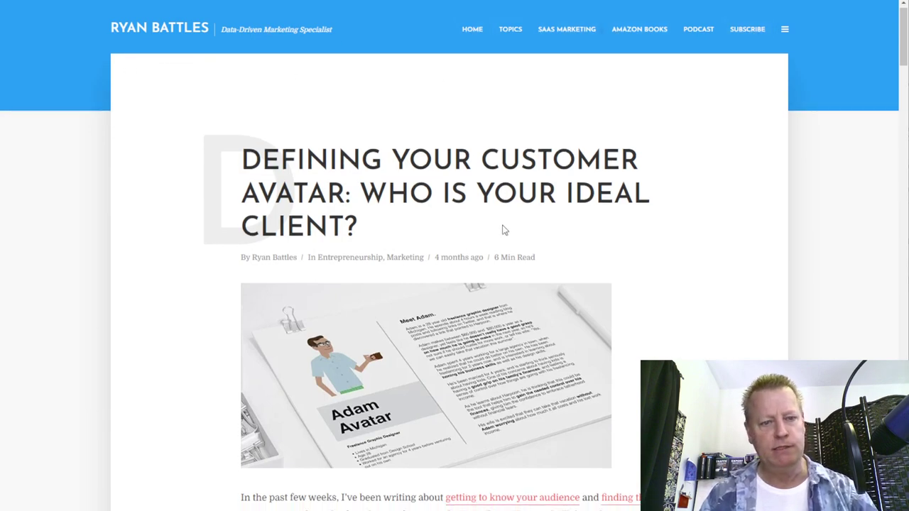
{"action": "scroll", "coordinate": [504, 222], "scroll_direction": "down", "scroll_amount": 15}
{"action": "scroll", "coordinate": [506, 216], "scroll_direction": "down", "scroll_amount": 15}
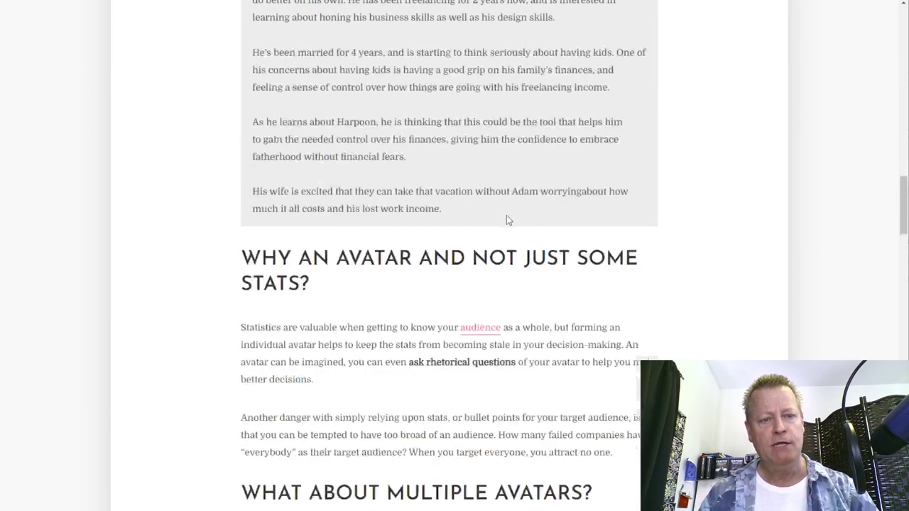
{"action": "scroll", "coordinate": [508, 212], "scroll_direction": "down", "scroll_amount": 3}
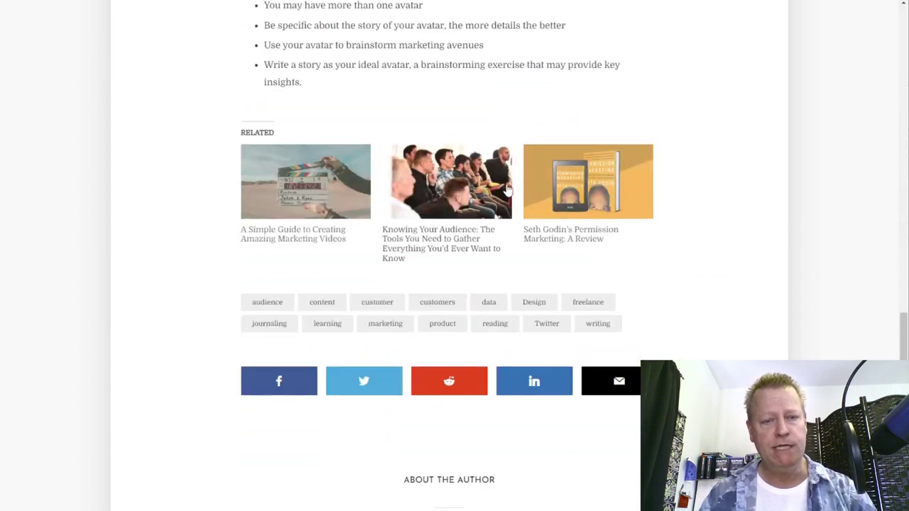
{"action": "scroll", "coordinate": [504, 186], "scroll_direction": "up", "scroll_amount": 4}
{"action": "scroll", "coordinate": [505, 186], "scroll_direction": "down", "scroll_amount": 10}
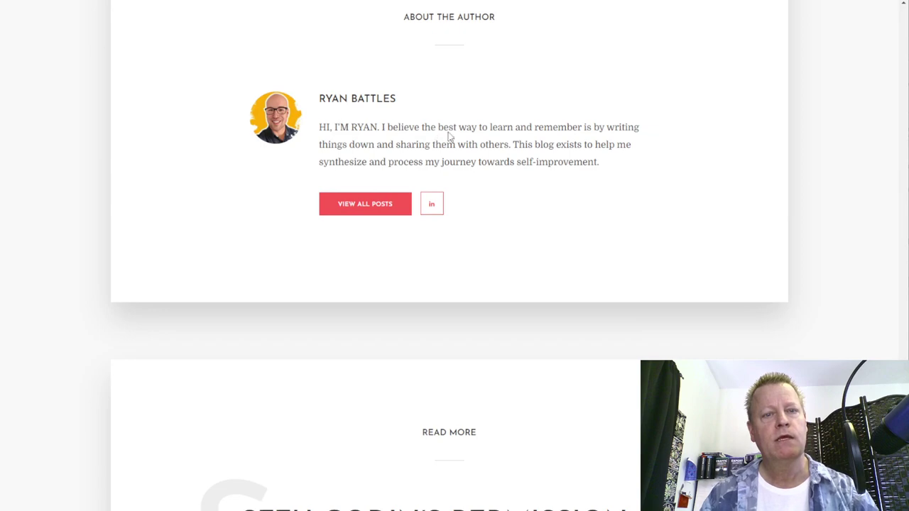
{"action": "scroll", "coordinate": [556, 200], "scroll_direction": "down", "scroll_amount": 4}
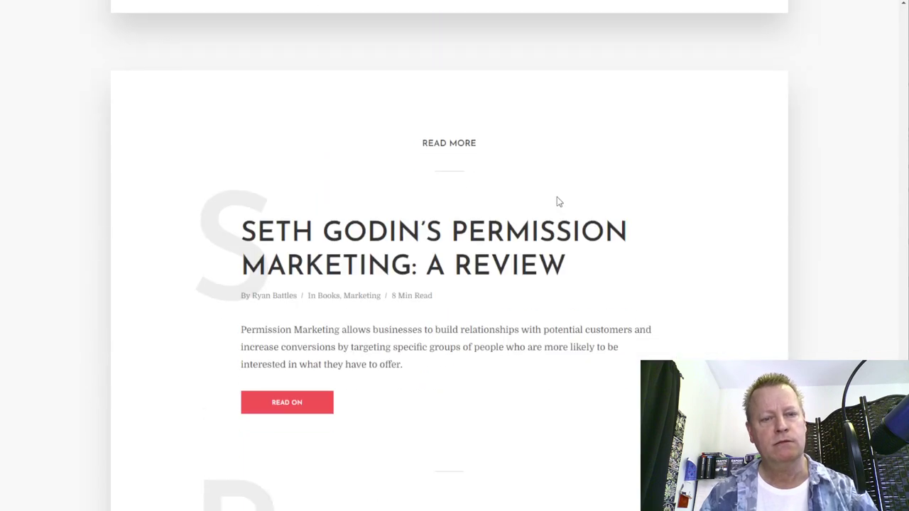
{"action": "scroll", "coordinate": [556, 201], "scroll_direction": "down", "scroll_amount": 2}
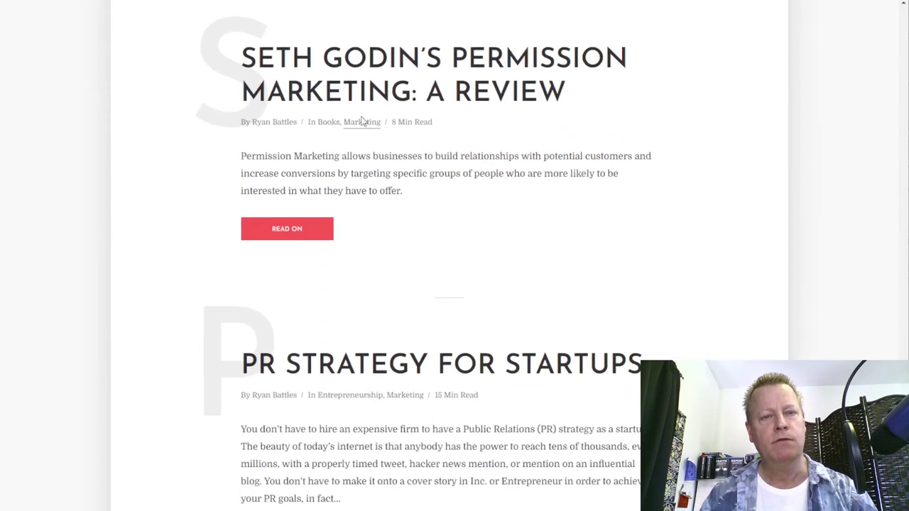
{"action": "scroll", "coordinate": [547, 215], "scroll_direction": "down", "scroll_amount": 3}
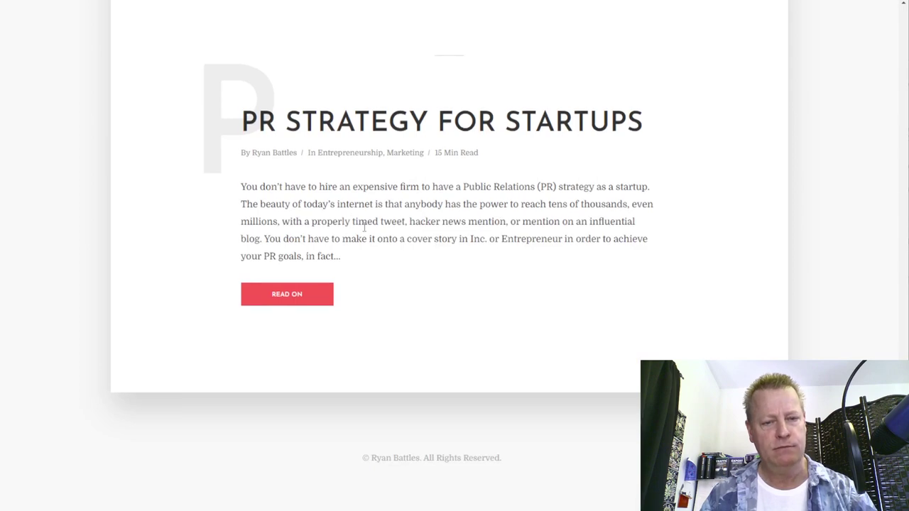
- Return to the customer avatar article and skim back through its key takeaways and starting tips to the title
{"action": "key", "text": "alt+Left"}
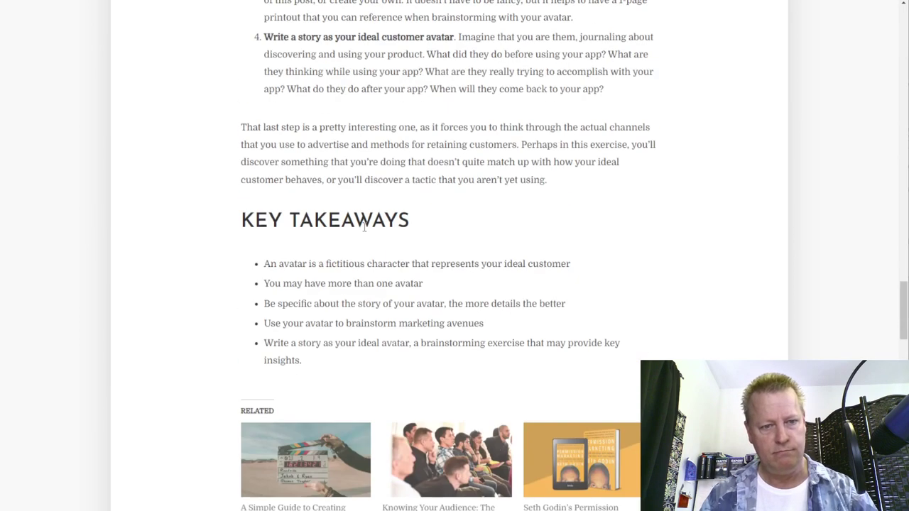
{"action": "scroll", "coordinate": [370, 227], "scroll_direction": "down", "scroll_amount": 3}
{"action": "scroll", "coordinate": [487, 263], "scroll_direction": "up", "scroll_amount": 3}
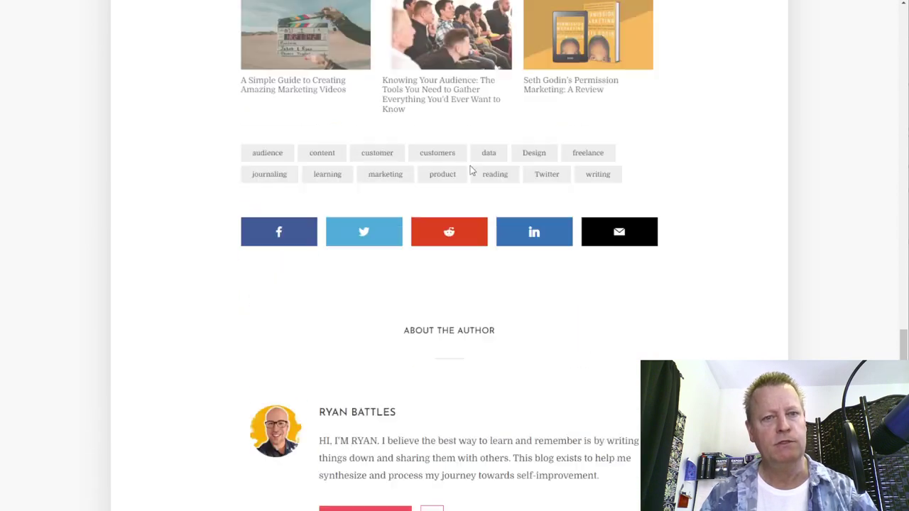
{"action": "scroll", "coordinate": [500, 236], "scroll_direction": "up", "scroll_amount": 4}
{"action": "scroll", "coordinate": [500, 233], "scroll_direction": "up", "scroll_amount": 20}
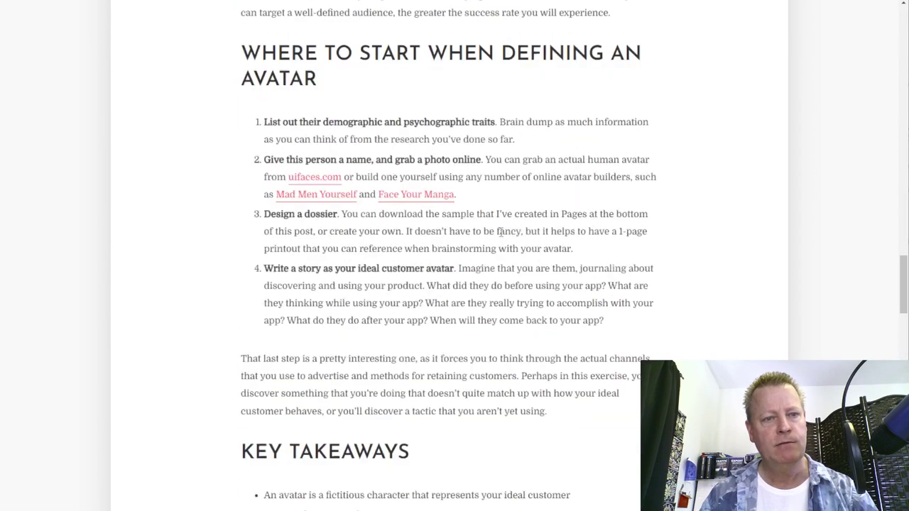
{"action": "scroll", "coordinate": [500, 234], "scroll_direction": "up", "scroll_amount": 10}
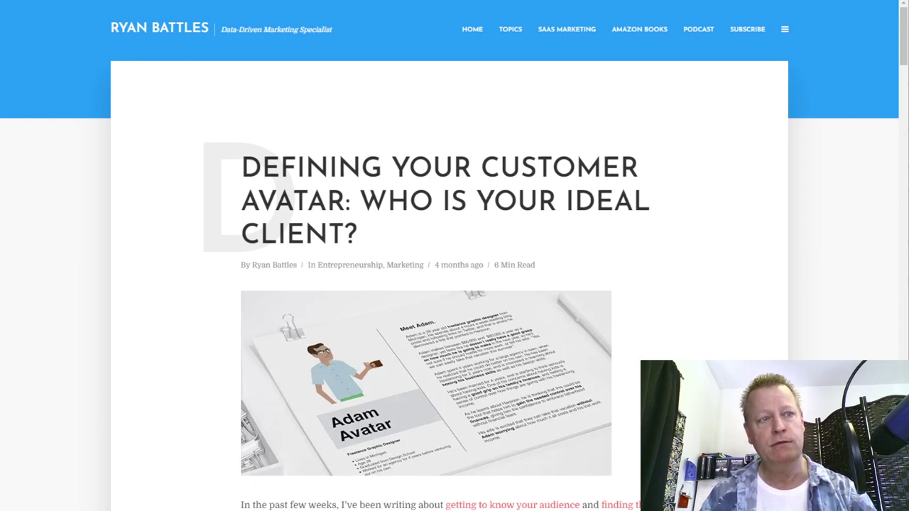
- Duplicate the article's tab, go back to the Google results in the copy, and review the results about defining an avatar
{"action": "right_click", "coordinate": [209, 1]}
{"action": "left_click", "coordinate": [260, 43]}
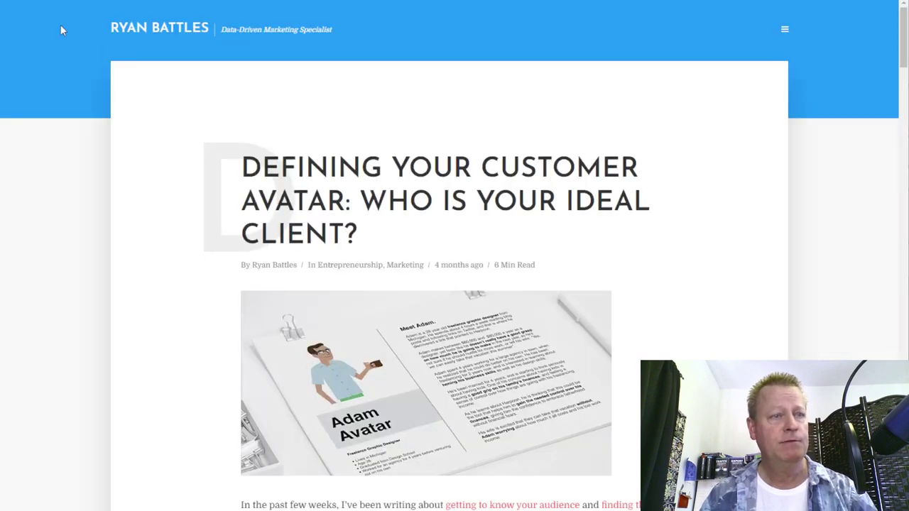
{"action": "key", "text": "alt+Left"}
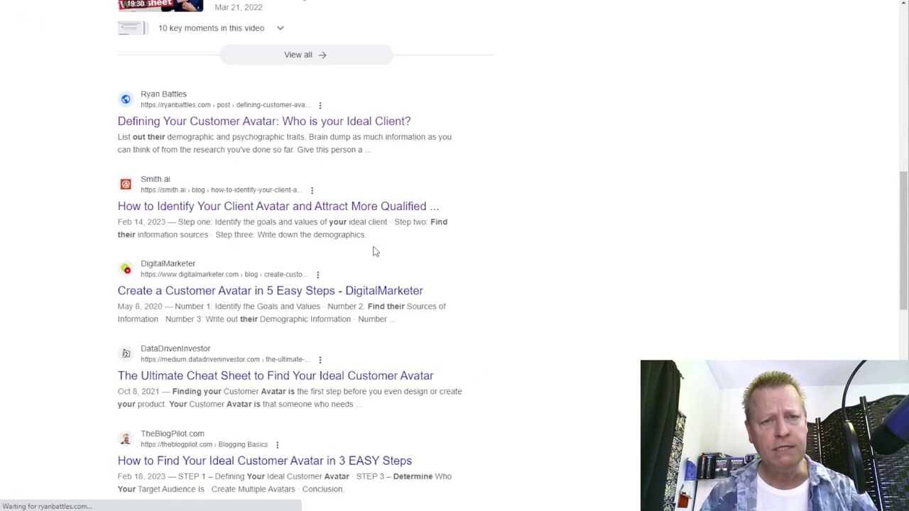
{"action": "scroll", "coordinate": [327, 240], "scroll_direction": "up", "scroll_amount": 9}
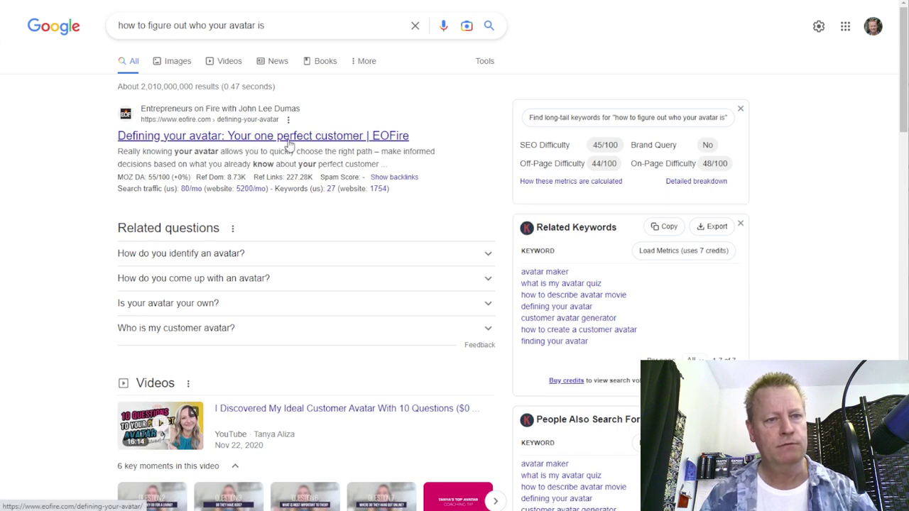
{"action": "mouse_move", "coordinate": [337, 187]}
{"action": "scroll", "coordinate": [341, 199], "scroll_direction": "down", "scroll_amount": 5}
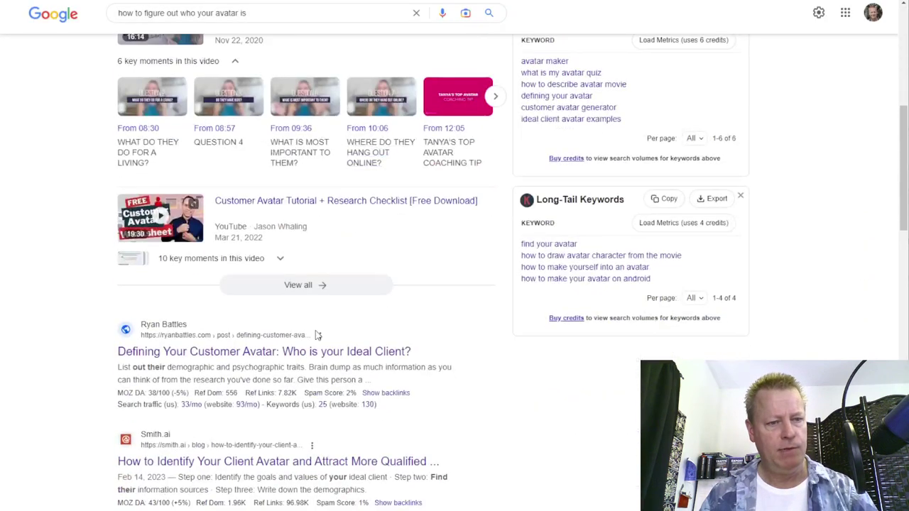
{"action": "scroll", "coordinate": [270, 365], "scroll_direction": "down", "scroll_amount": 2}
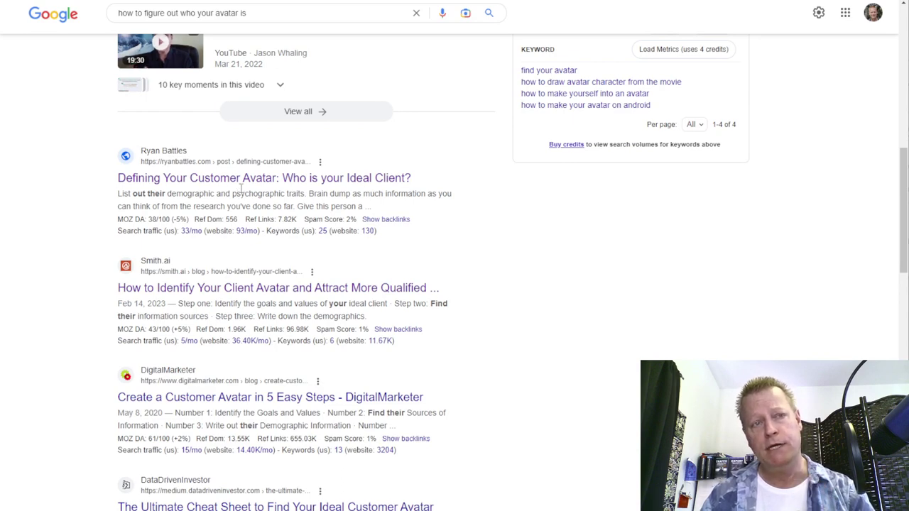
- Bring up the article "Defining Your Customer Avatar: Who is Your Ideal Client?" again and skim its introduction and opening questions
{"action": "left_click", "coordinate": [272, 3]}
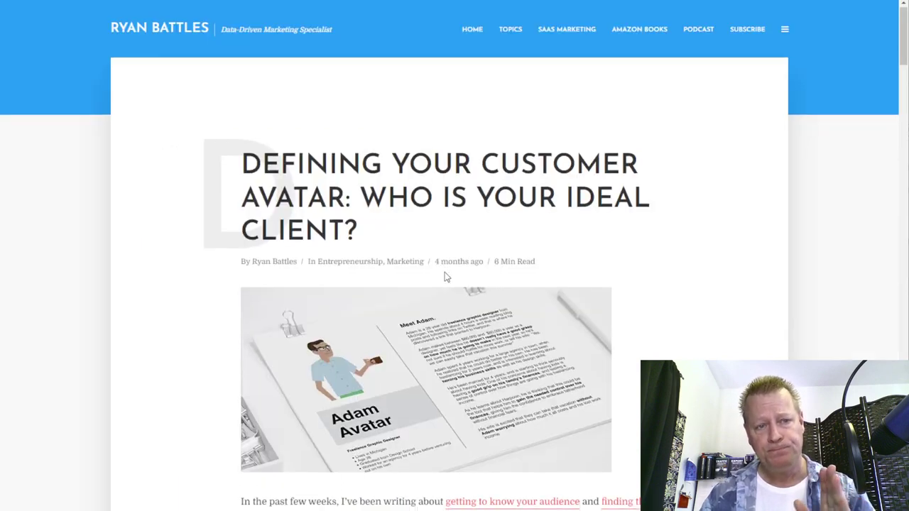
{"action": "scroll", "coordinate": [446, 277], "scroll_direction": "down", "scroll_amount": 7}
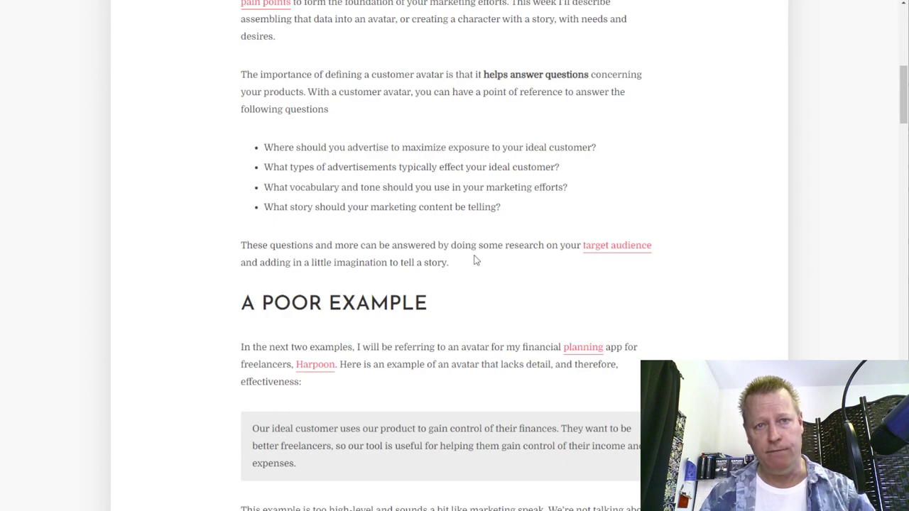
{"action": "scroll", "coordinate": [476, 261], "scroll_direction": "down", "scroll_amount": 6}
{"action": "scroll", "coordinate": [475, 261], "scroll_direction": "up", "scroll_amount": 10}
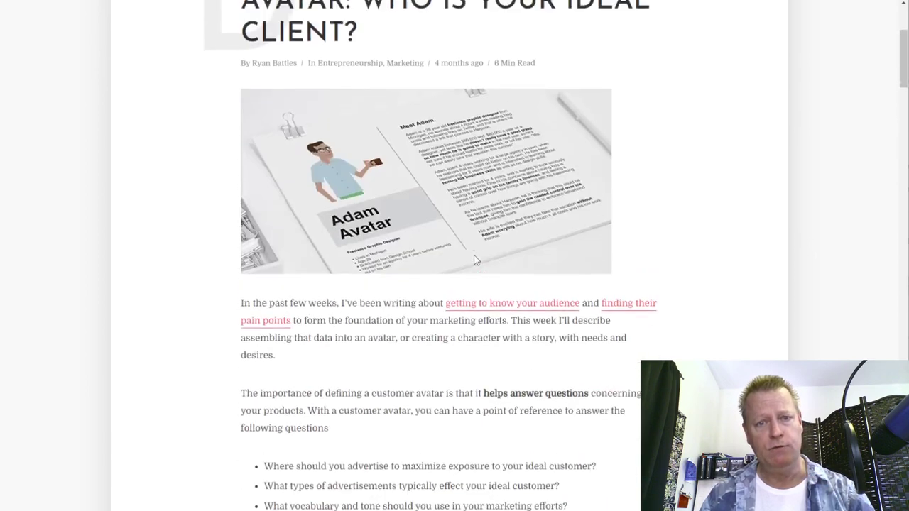
{"action": "scroll", "coordinate": [475, 260], "scroll_direction": "up", "scroll_amount": 3}
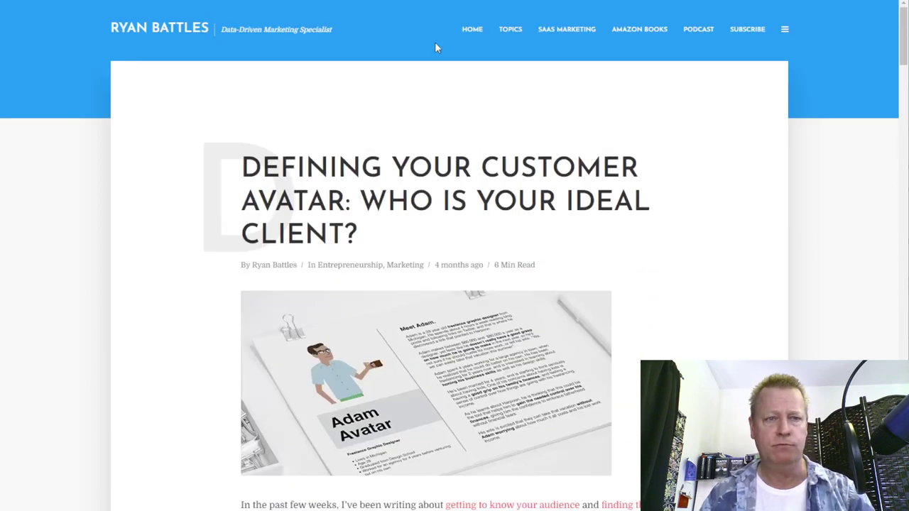
- Go back to the Google results and review the other customer avatar articles, returning to the first result
{"action": "key", "text": "alt+Left"}
{"action": "scroll", "coordinate": [405, 178], "scroll_direction": "down", "scroll_amount": 3}
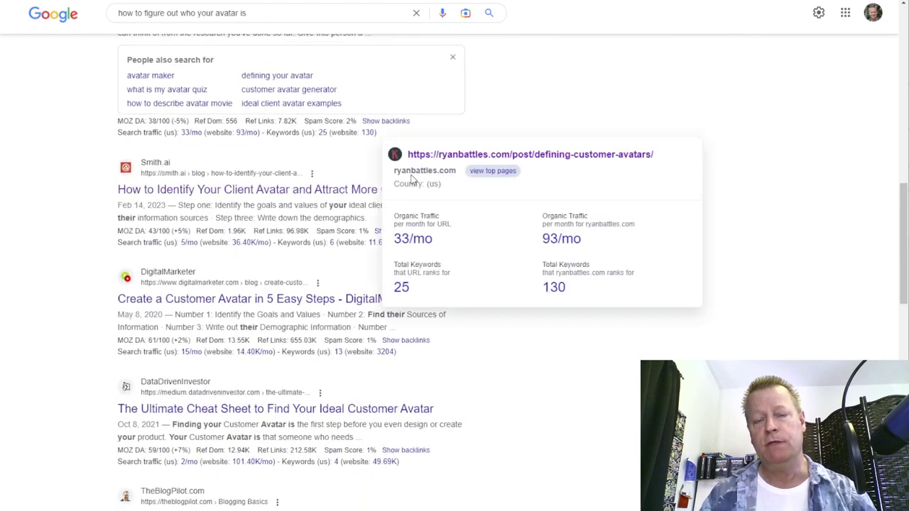
{"action": "mouse_move", "coordinate": [372, 247]}
{"action": "scroll", "coordinate": [371, 247], "scroll_direction": "up", "scroll_amount": 1}
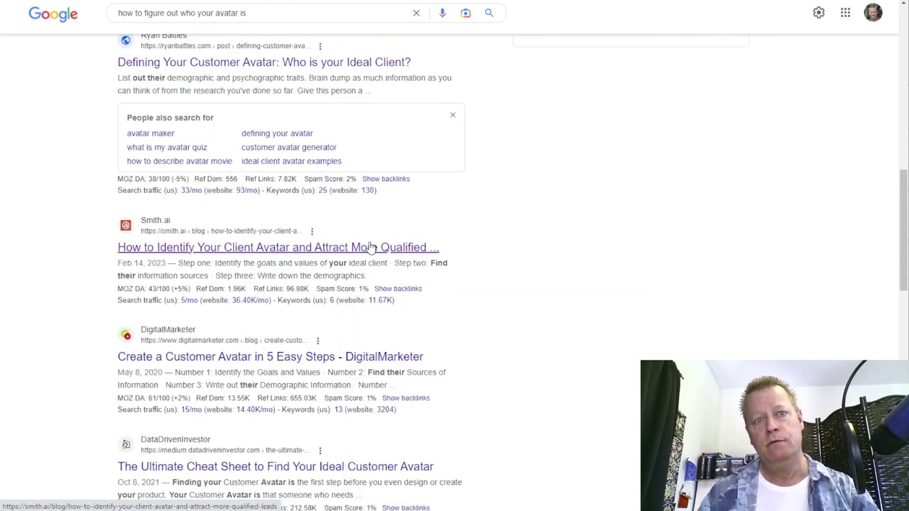
{"action": "scroll", "coordinate": [371, 247], "scroll_direction": "up", "scroll_amount": 8}
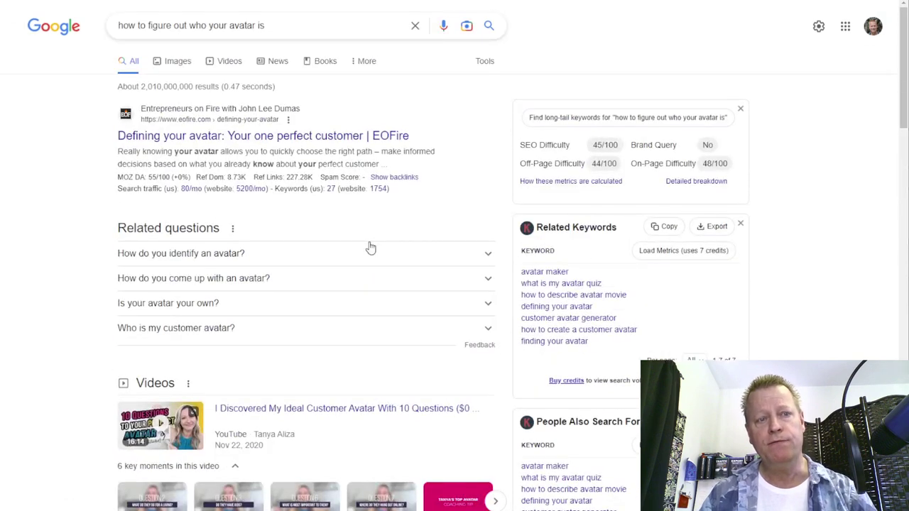
- Highlight the query "how to figure out who your avatar is", view its suggested searches, and dismiss them
{"action": "left_click_drag", "start_coordinate": [273, 25], "coordinate": [108, 29]}
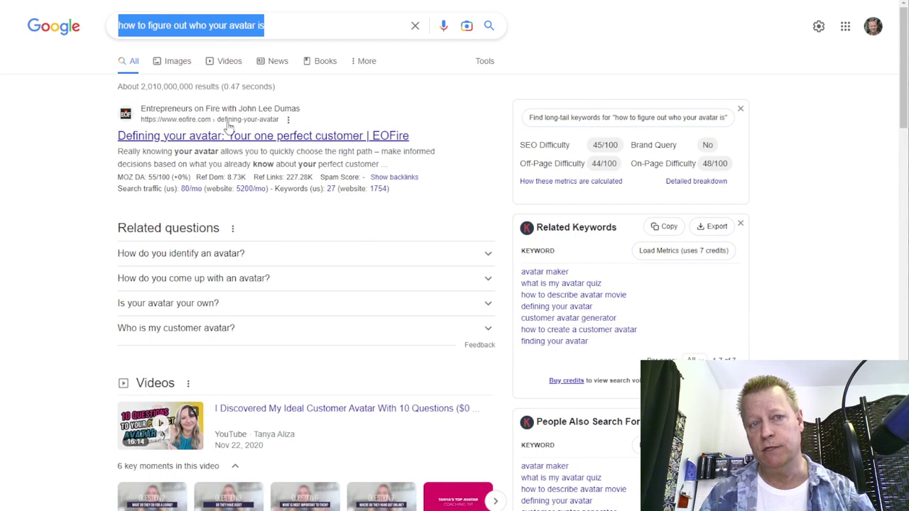
{"action": "left_click", "coordinate": [275, 26]}
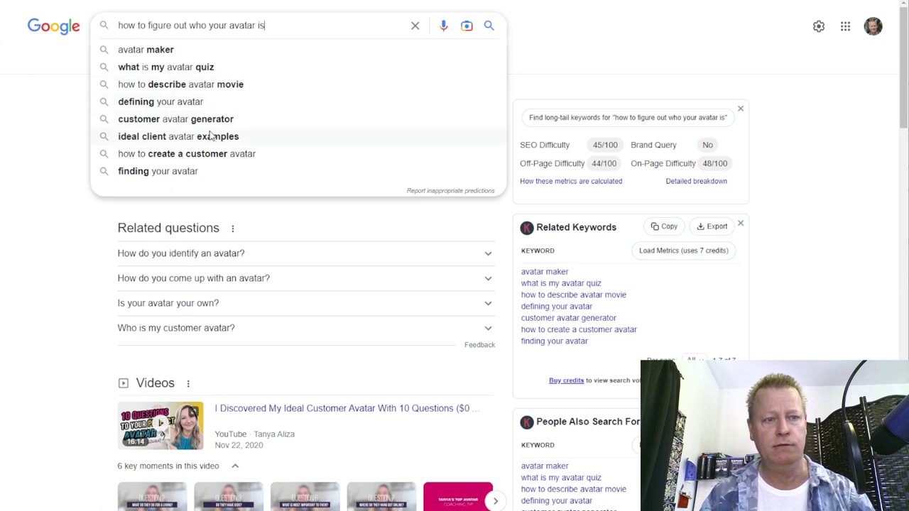
{"action": "left_click", "coordinate": [86, 158]}
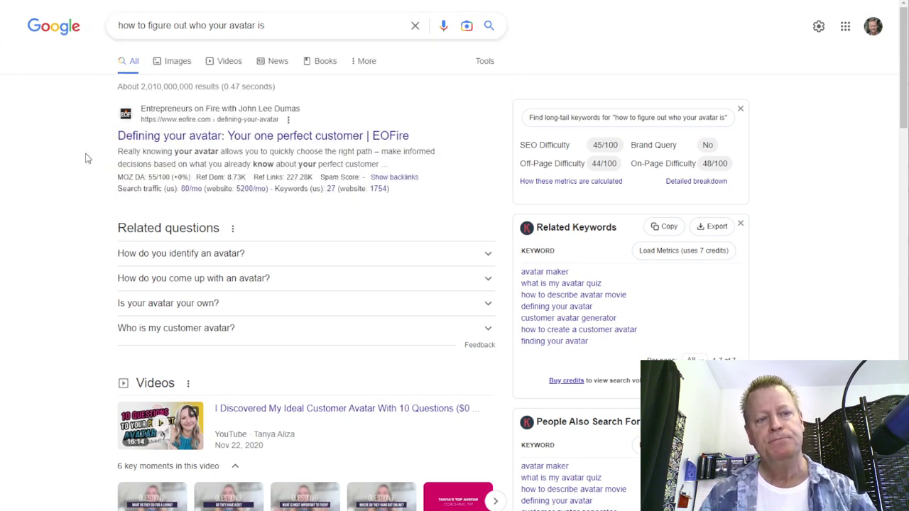
{"action": "scroll", "coordinate": [86, 157], "scroll_direction": "down", "scroll_amount": 1}
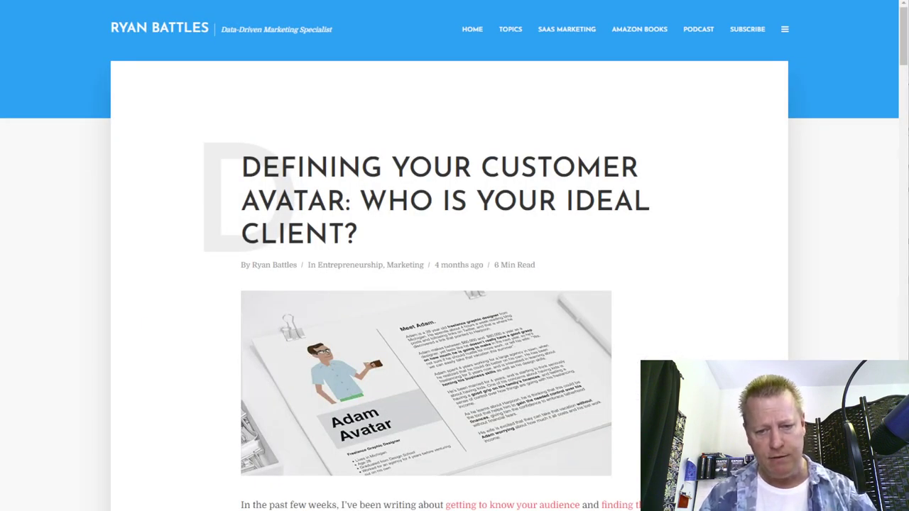
- Switch to notes.txt in Notepad and insert two blank lines above the heading "How to define avatar:"
{"action": "key", "text": "alt+Tab"}
{"action": "scroll", "coordinate": [343, 221], "scroll_direction": "up", "scroll_amount": 3}
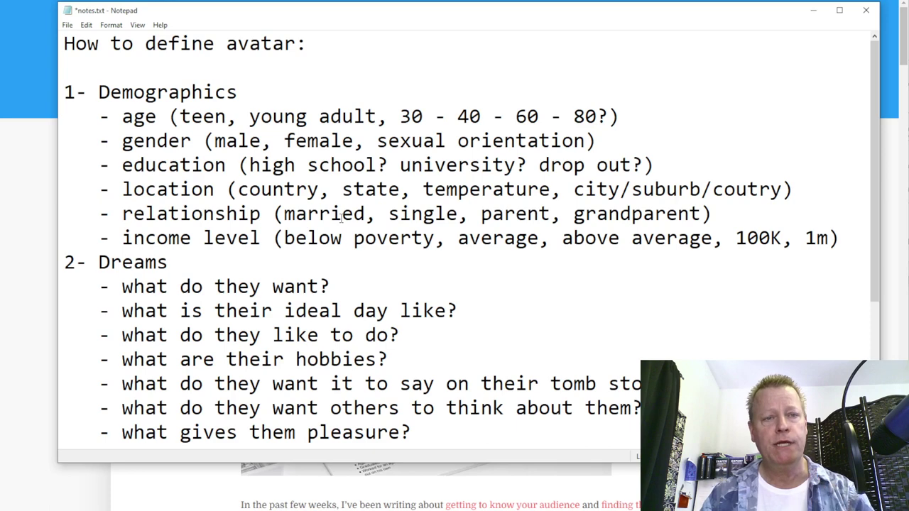
{"action": "left_click", "coordinate": [64, 43]}
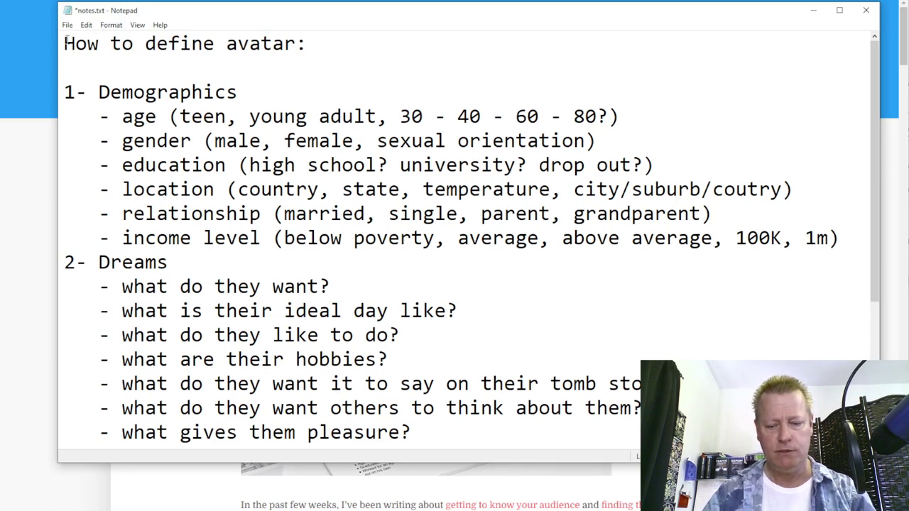
{"action": "key", "text": "Return"}
{"action": "key", "text": "Return"}
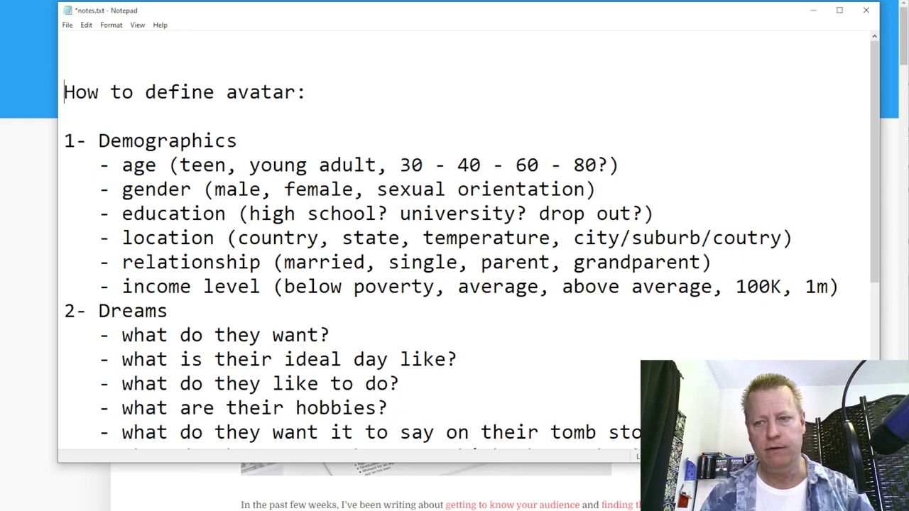
{"action": "left_click", "coordinate": [298, 483]}
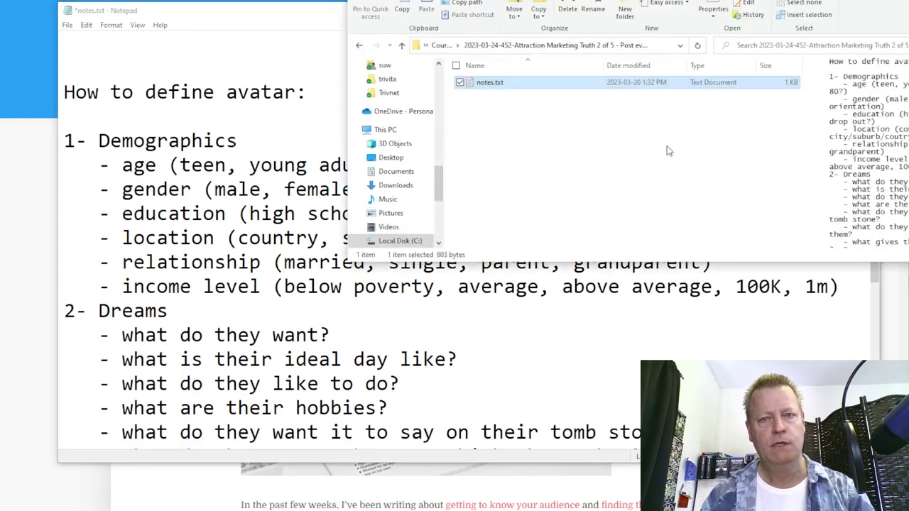
{"action": "left_click", "coordinate": [401, 45]}
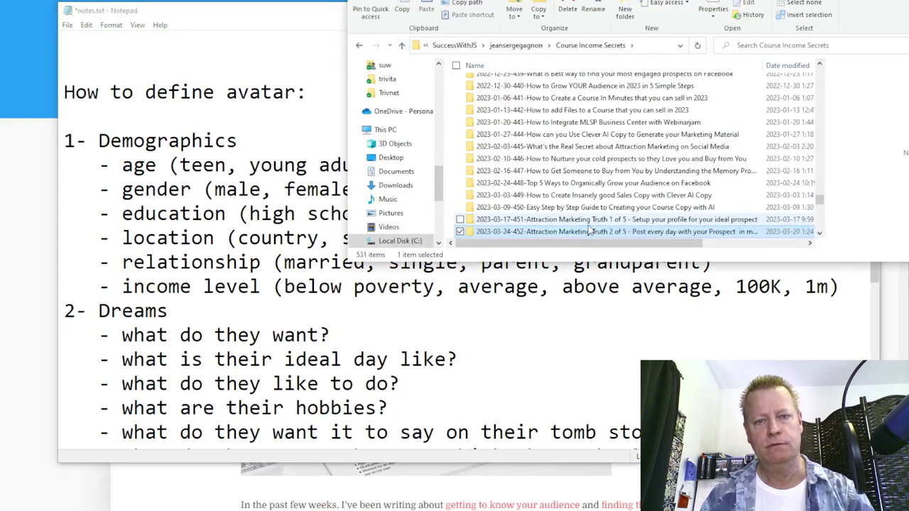
{"action": "left_click", "coordinate": [559, 231]}
{"action": "left_click_drag", "start_coordinate": [530, 232], "coordinate": [782, 243]}
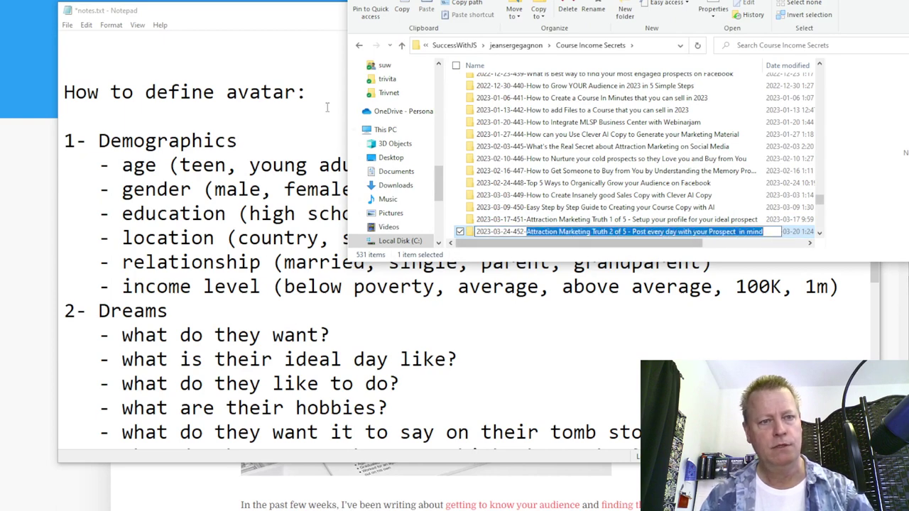
{"action": "key", "text": "ctrl+c"}
- Add "Attraction Marketing Truth 2 of 5 -" and "Post every day with your Prospect in mind" as two lines atop notes.txt and save
{"action": "left_click", "coordinate": [331, 113]}
{"action": "left_click", "coordinate": [203, 48]}
{"action": "key", "text": "ctrl+v"}
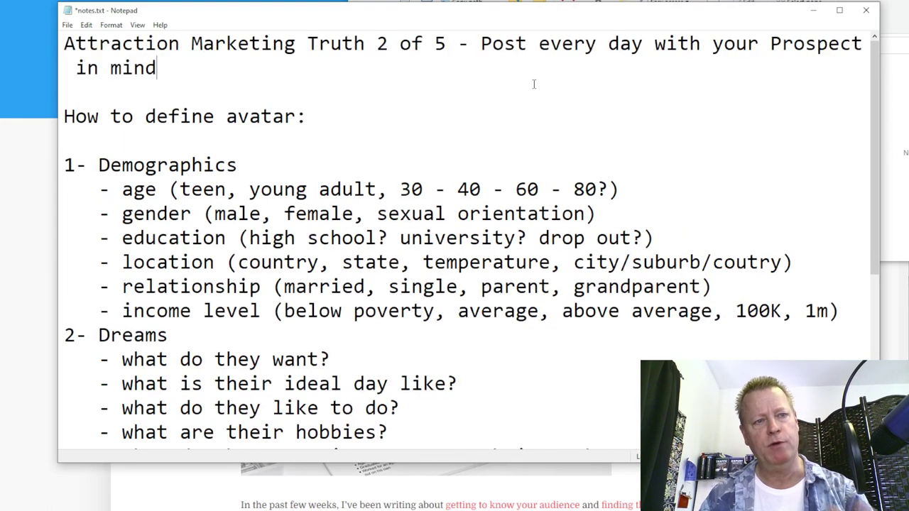
{"action": "key", "text": "Return"}
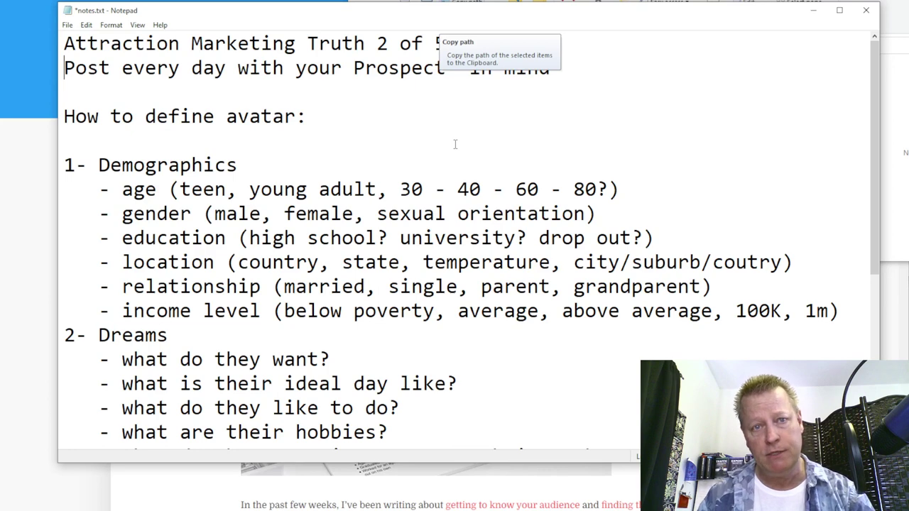
{"action": "left_click", "coordinate": [68, 25]}
{"action": "left_click", "coordinate": [81, 75]}
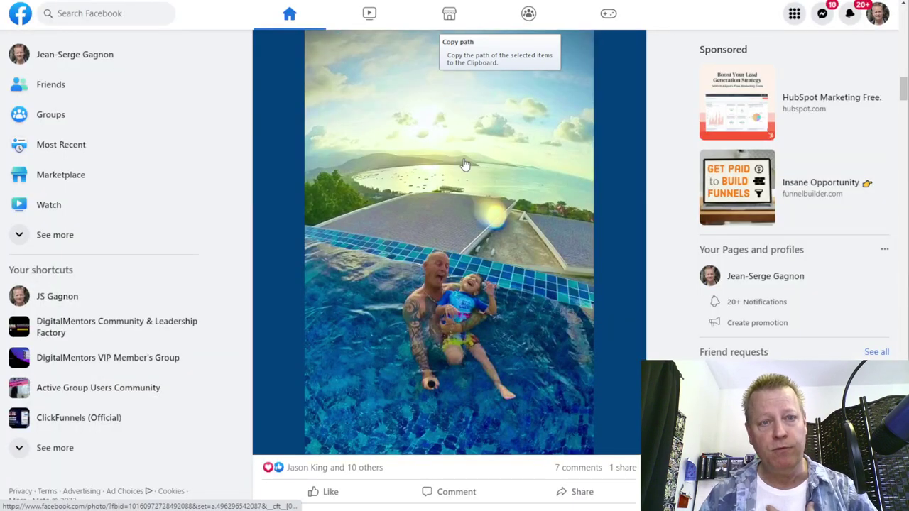
- Switch to the Facebook feed and examine the posts from the pool photo down to the small FB Groups training post
{"action": "scroll", "coordinate": [463, 164], "scroll_direction": "down", "scroll_amount": 20}
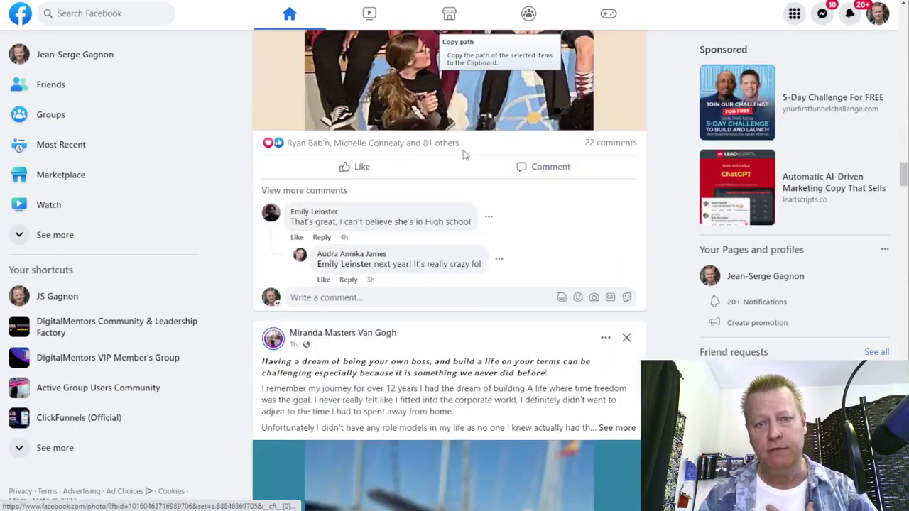
{"action": "scroll", "coordinate": [462, 155], "scroll_direction": "down", "scroll_amount": 5}
{"action": "scroll", "coordinate": [463, 156], "scroll_direction": "down", "scroll_amount": 20}
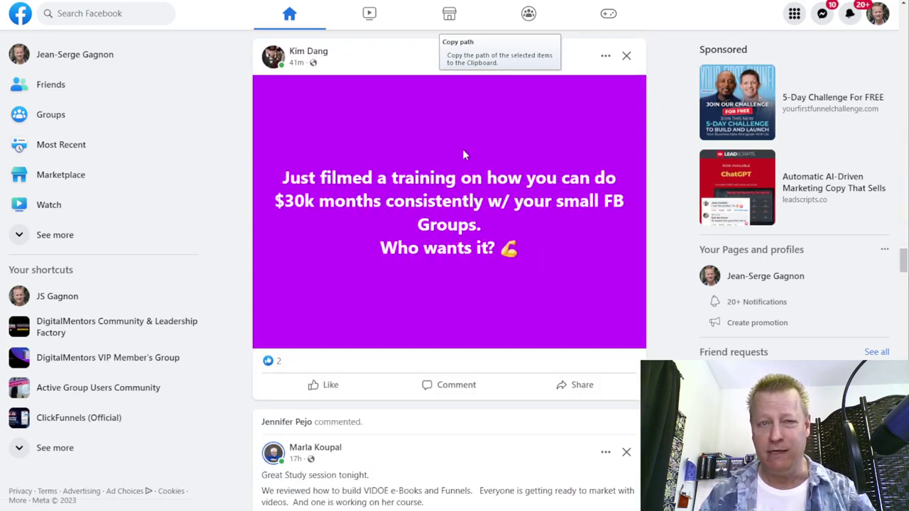
{"action": "scroll", "coordinate": [463, 155], "scroll_direction": "up", "scroll_amount": 5}
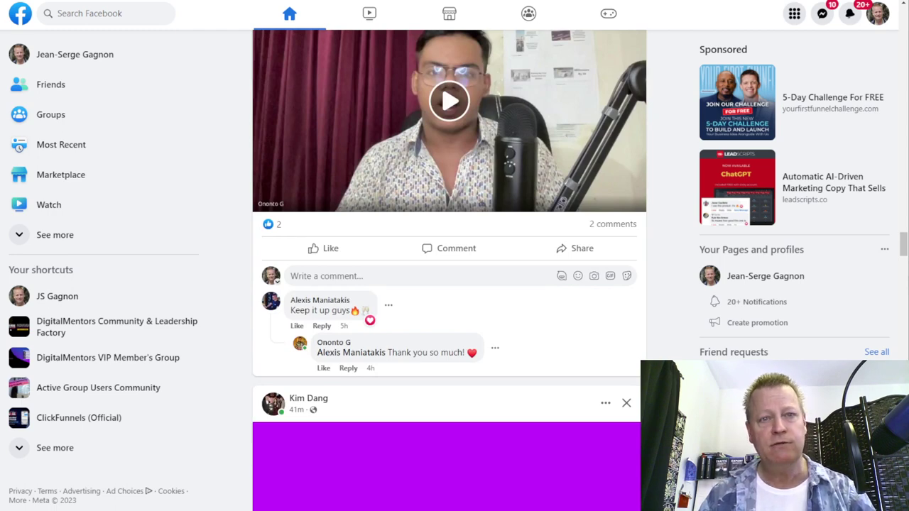
- Bring up the Active Group Users data page in the browser and look through its list of tracked group members
{"action": "key", "text": "ctrl+t"}
{"action": "type", "text": "active"}
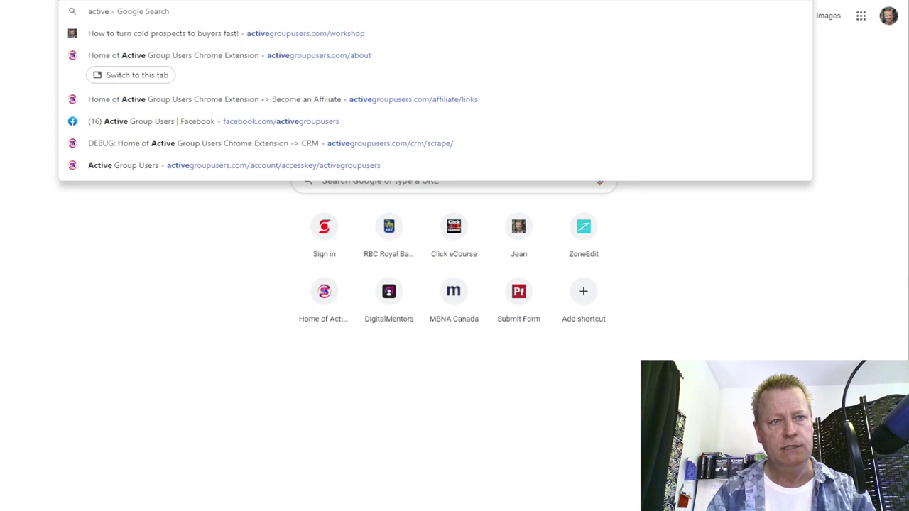
{"action": "key", "text": "Escape"}
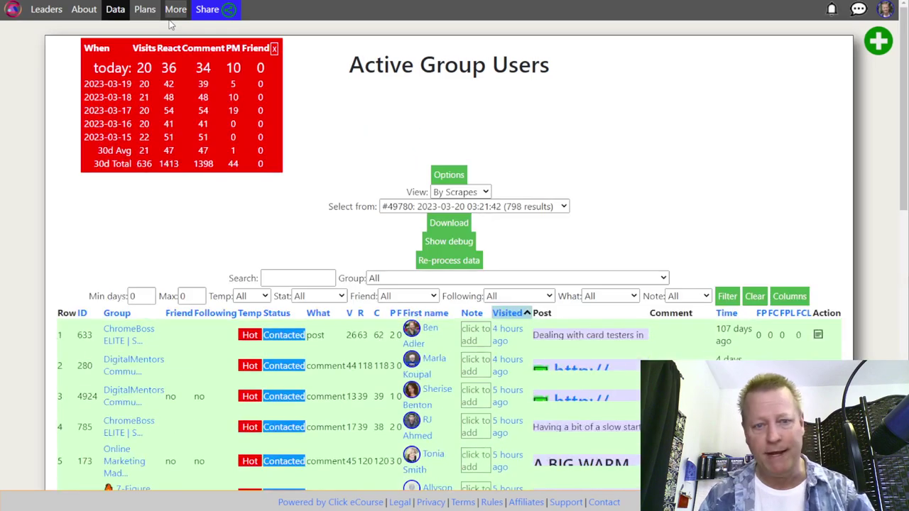
{"action": "scroll", "coordinate": [274, 93], "scroll_direction": "down", "scroll_amount": 5}
{"action": "scroll", "coordinate": [275, 92], "scroll_direction": "down", "scroll_amount": 6}
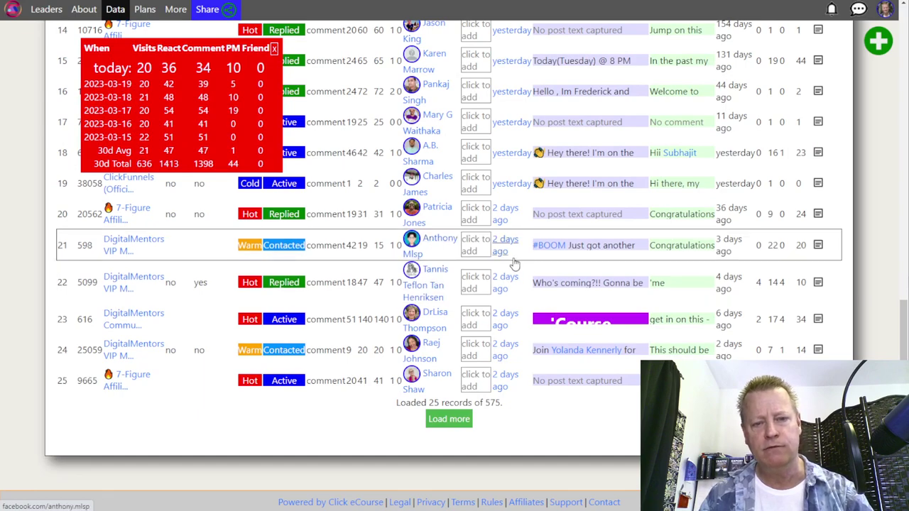
- Filter the Active Group Users list to a minimum of 6 days
{"action": "scroll", "coordinate": [515, 348], "scroll_direction": "up", "scroll_amount": 10}
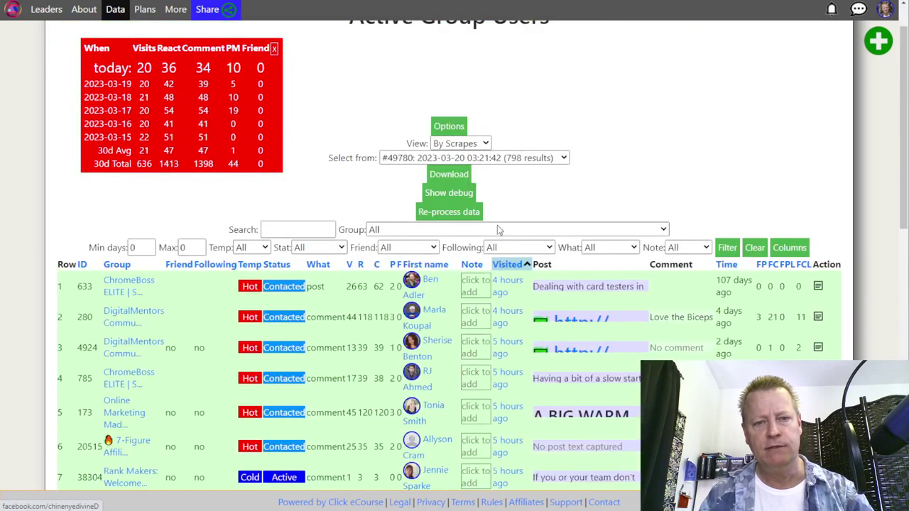
{"action": "scroll", "coordinate": [507, 271], "scroll_direction": "down", "scroll_amount": 10}
{"action": "scroll", "coordinate": [494, 269], "scroll_direction": "up", "scroll_amount": 8}
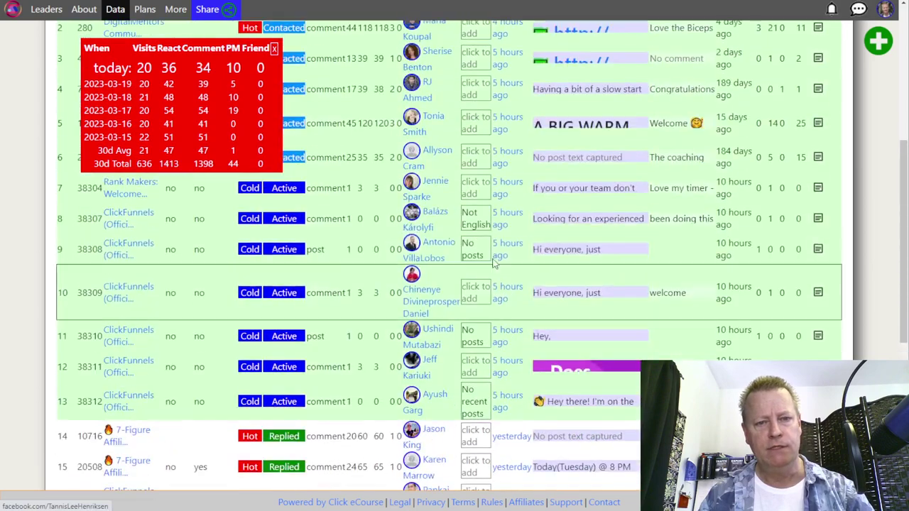
{"action": "scroll", "coordinate": [439, 218], "scroll_direction": "up", "scroll_amount": 8}
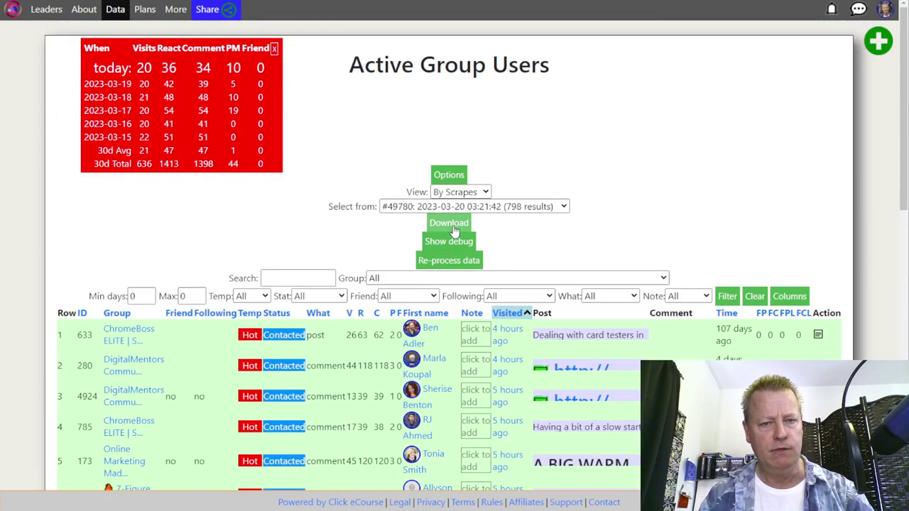
{"action": "left_click", "coordinate": [142, 297]}
{"action": "type", "text": "6"}
{"action": "left_click", "coordinate": [727, 296]}
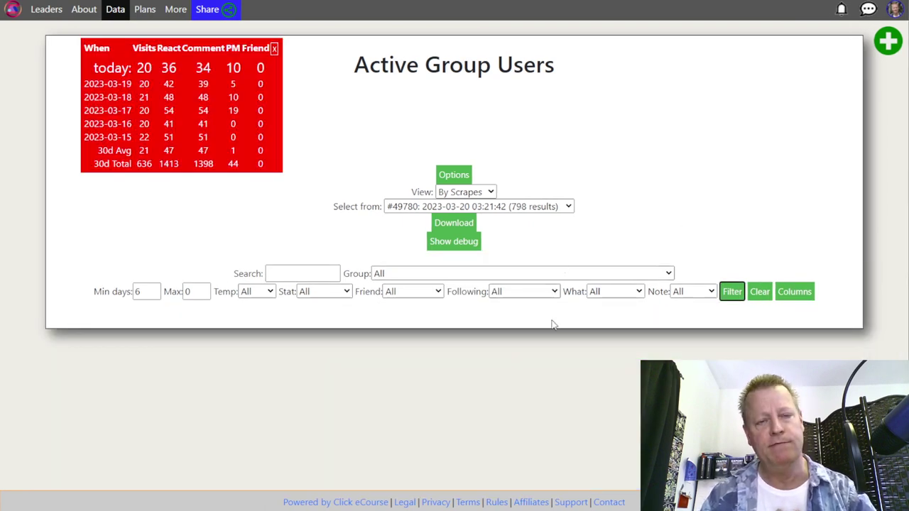
{"action": "scroll", "coordinate": [557, 319], "scroll_direction": "down", "scroll_amount": 3}
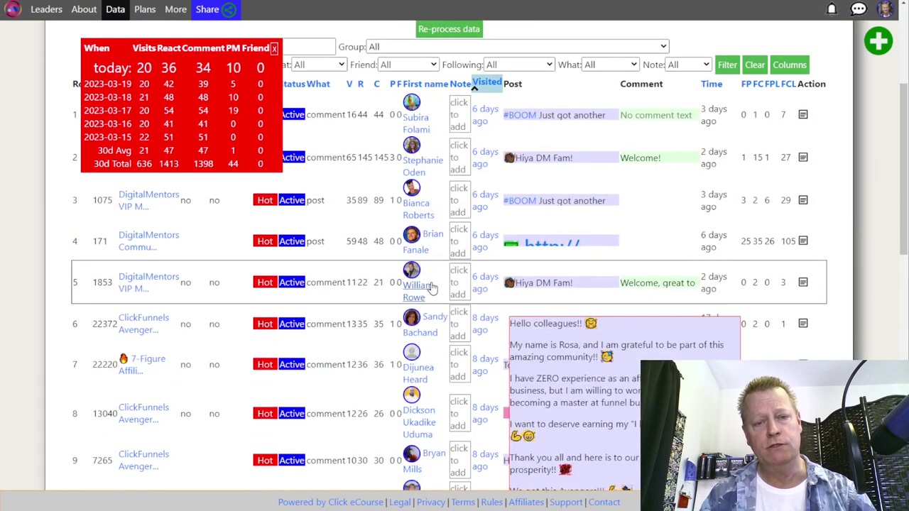
- Open the Facebook profile of the member in row 4 of the filtered list and look through the profile's posts
{"action": "left_click", "coordinate": [429, 239]}
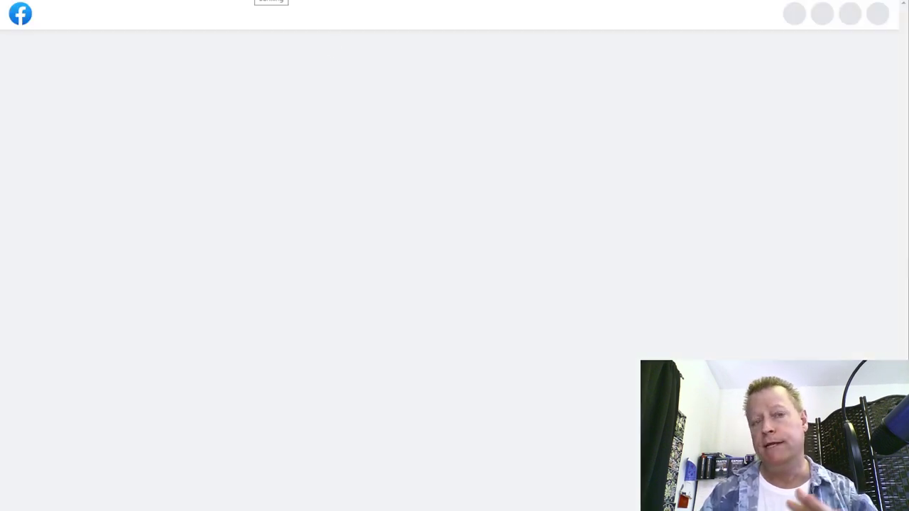
{"action": "scroll", "coordinate": [359, 73], "scroll_direction": "down", "scroll_amount": 8}
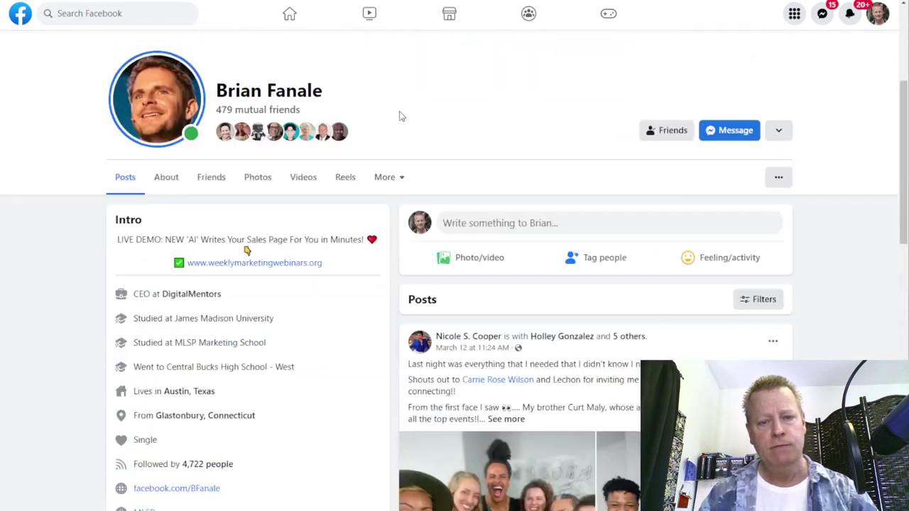
{"action": "scroll", "coordinate": [461, 156], "scroll_direction": "down", "scroll_amount": 5}
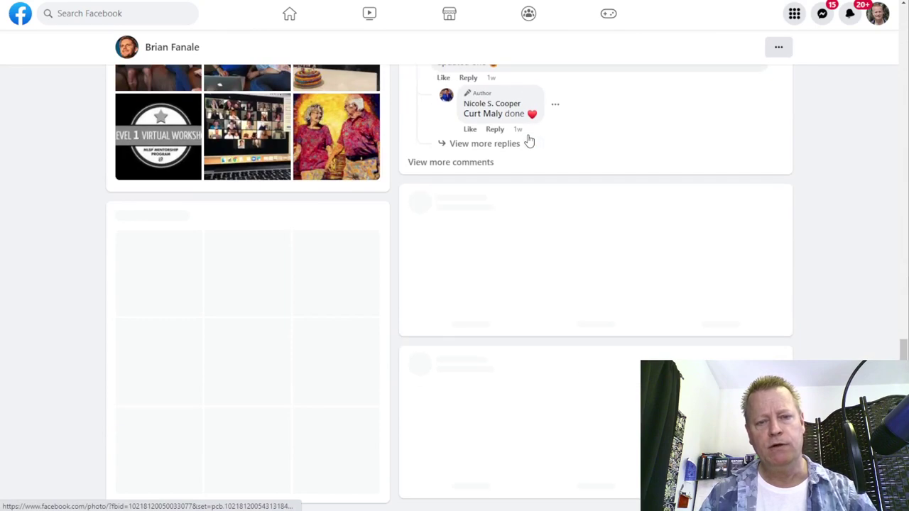
{"action": "scroll", "coordinate": [552, 178], "scroll_direction": "down", "scroll_amount": 10}
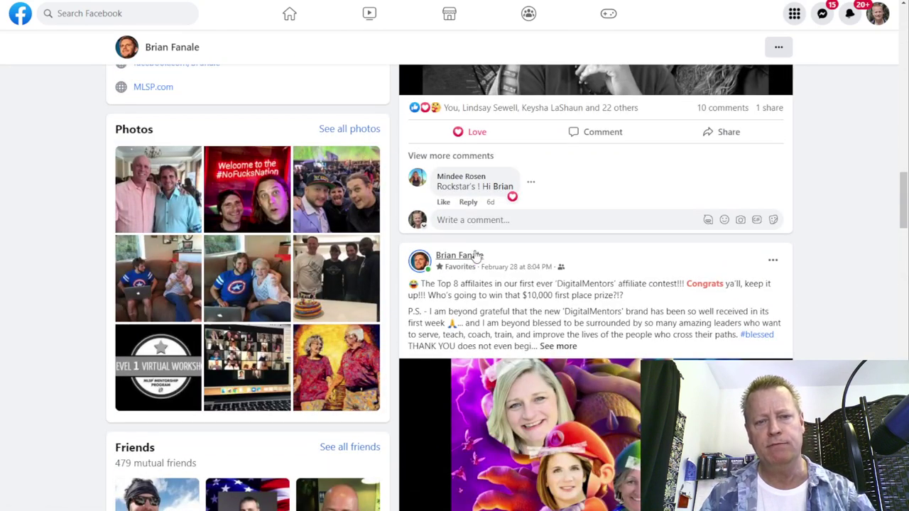
{"action": "scroll", "coordinate": [499, 289], "scroll_direction": "down", "scroll_amount": 4}
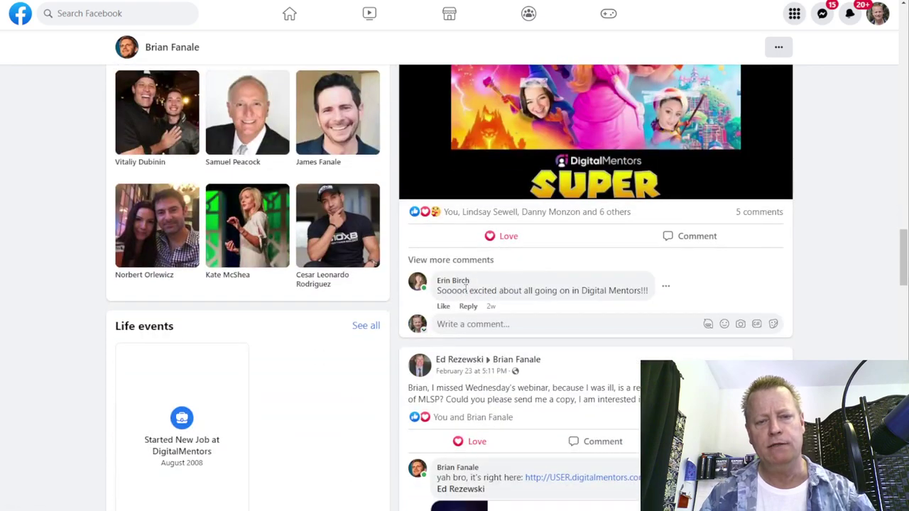
{"action": "scroll", "coordinate": [508, 298], "scroll_direction": "down", "scroll_amount": 5}
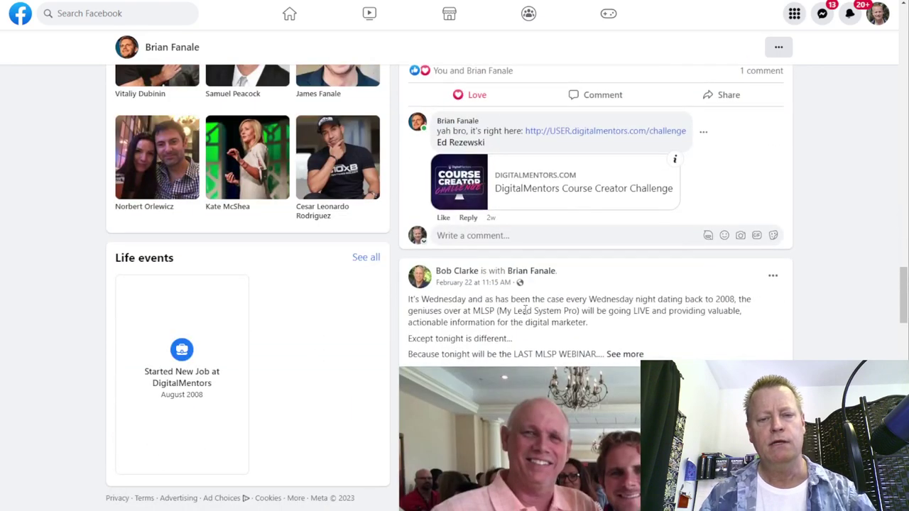
{"action": "scroll", "coordinate": [524, 310], "scroll_direction": "up", "scroll_amount": 15}
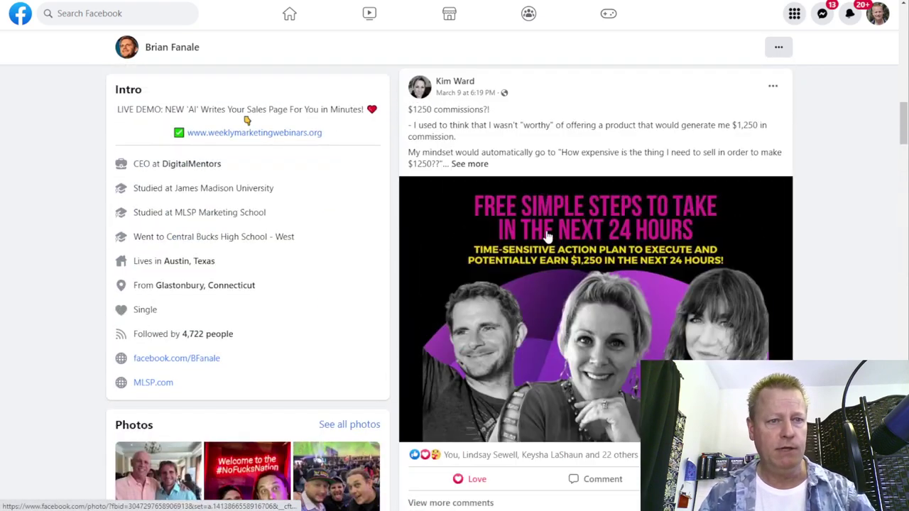
{"action": "scroll", "coordinate": [546, 237], "scroll_direction": "up", "scroll_amount": 10}
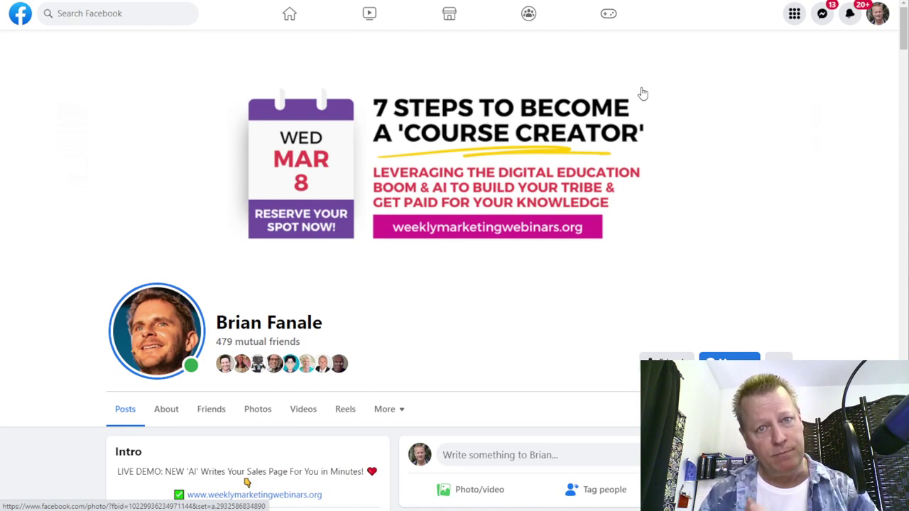
- Find the DigitalMentors affiliate contest post on the profile, view its full comments and text, and close it
{"action": "scroll", "coordinate": [580, 203], "scroll_direction": "down", "scroll_amount": 15}
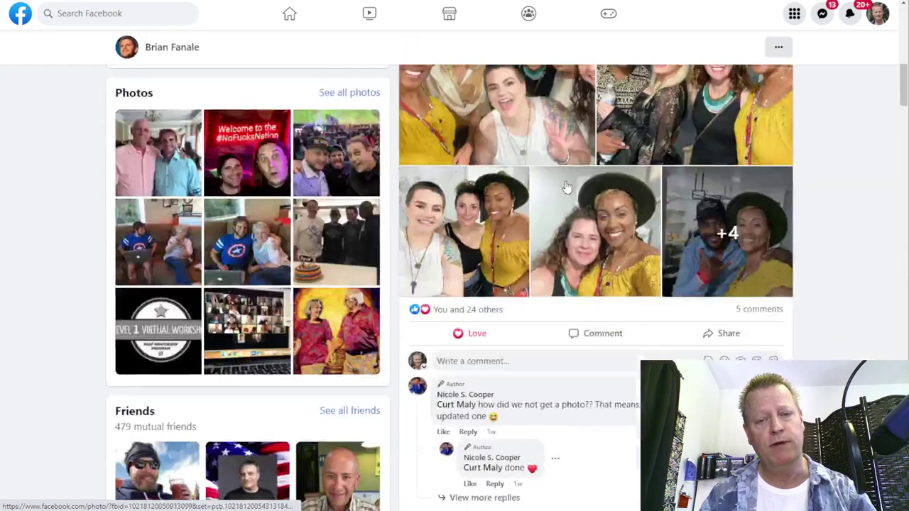
{"action": "scroll", "coordinate": [566, 182], "scroll_direction": "down", "scroll_amount": 12}
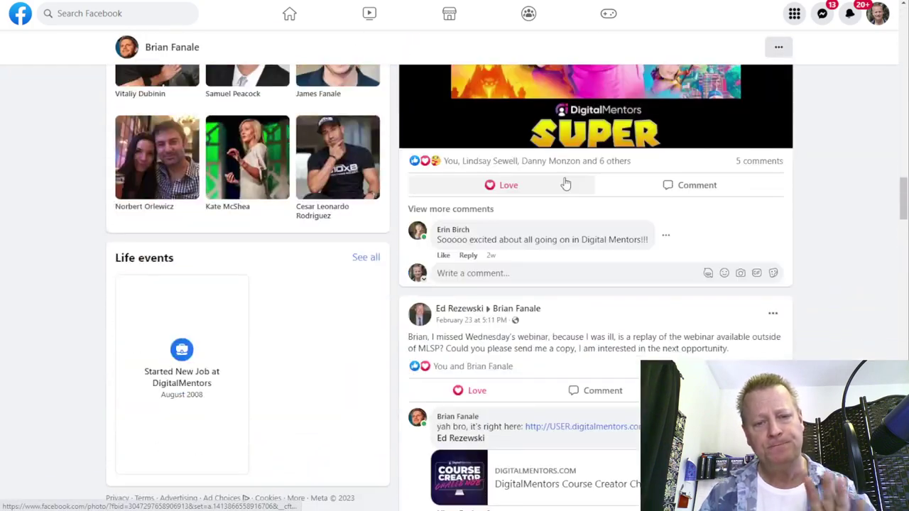
{"action": "scroll", "coordinate": [564, 177], "scroll_direction": "up", "scroll_amount": 5}
{"action": "scroll", "coordinate": [514, 287], "scroll_direction": "down", "scroll_amount": 3}
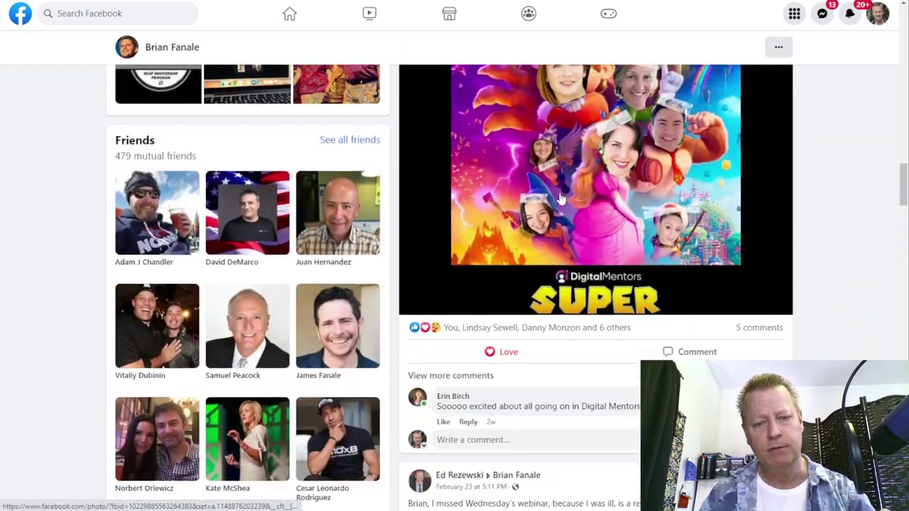
{"action": "left_click", "coordinate": [462, 210]}
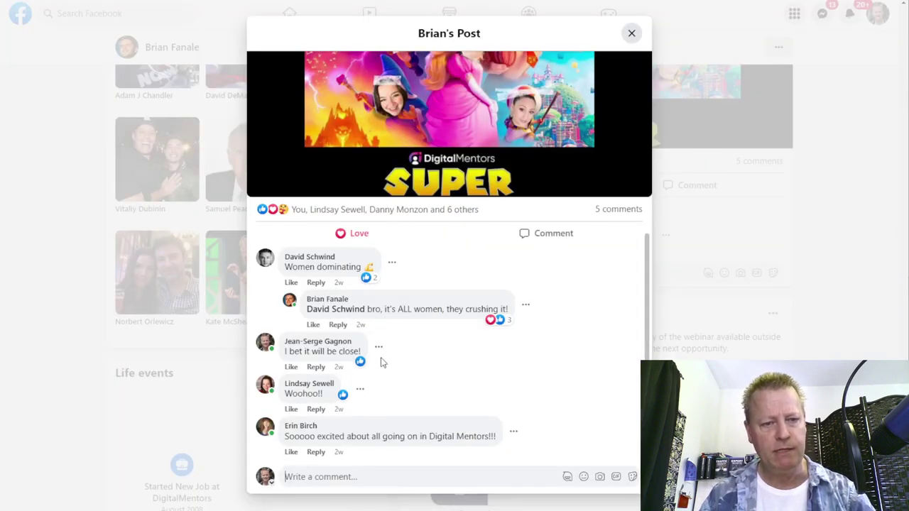
{"action": "scroll", "coordinate": [434, 345], "scroll_direction": "up", "scroll_amount": 5}
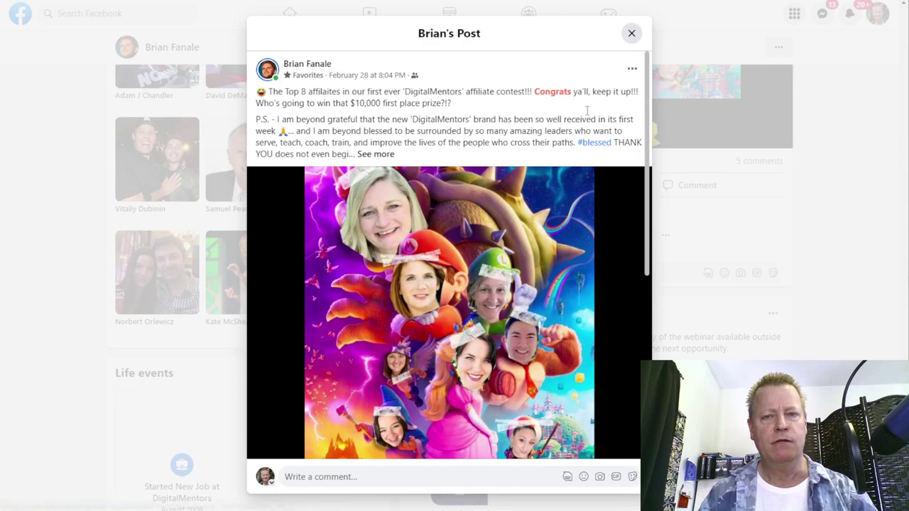
{"action": "left_click", "coordinate": [631, 33]}
- Return to the March 12 group-photo post on the profile and read its text and comments
{"action": "scroll", "coordinate": [646, 248], "scroll_direction": "up", "scroll_amount": 5}
{"action": "scroll", "coordinate": [646, 248], "scroll_direction": "up", "scroll_amount": 7}
{"action": "scroll", "coordinate": [646, 248], "scroll_direction": "up", "scroll_amount": 4}
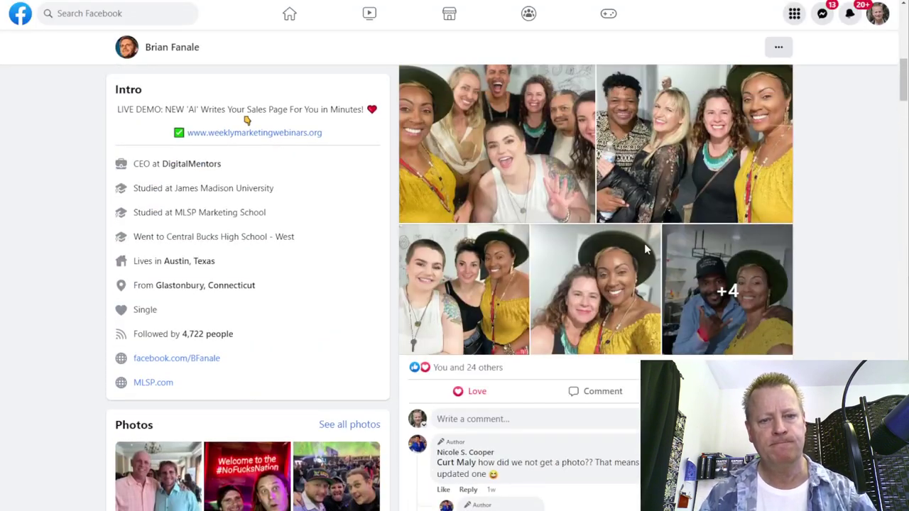
{"action": "scroll", "coordinate": [646, 249], "scroll_direction": "up", "scroll_amount": 4}
{"action": "scroll", "coordinate": [631, 280], "scroll_direction": "down", "scroll_amount": 3}
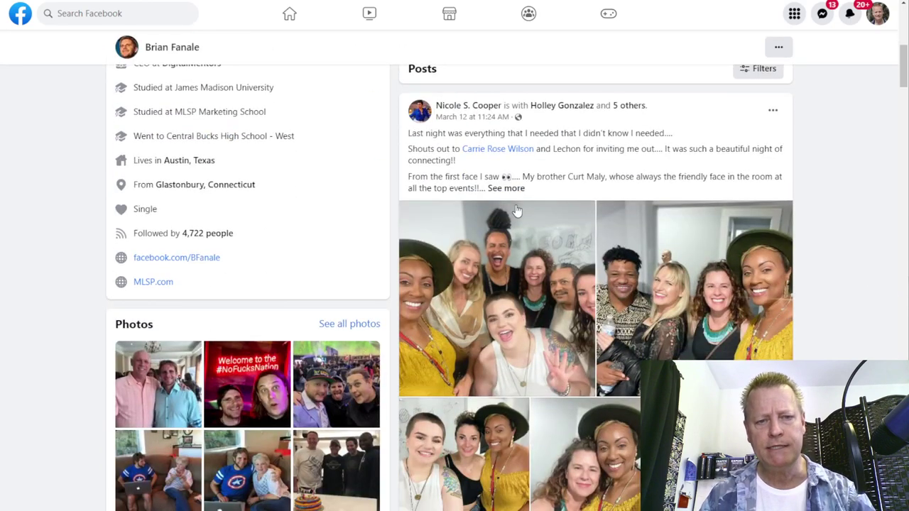
{"action": "scroll", "coordinate": [580, 334], "scroll_direction": "down", "scroll_amount": 4}
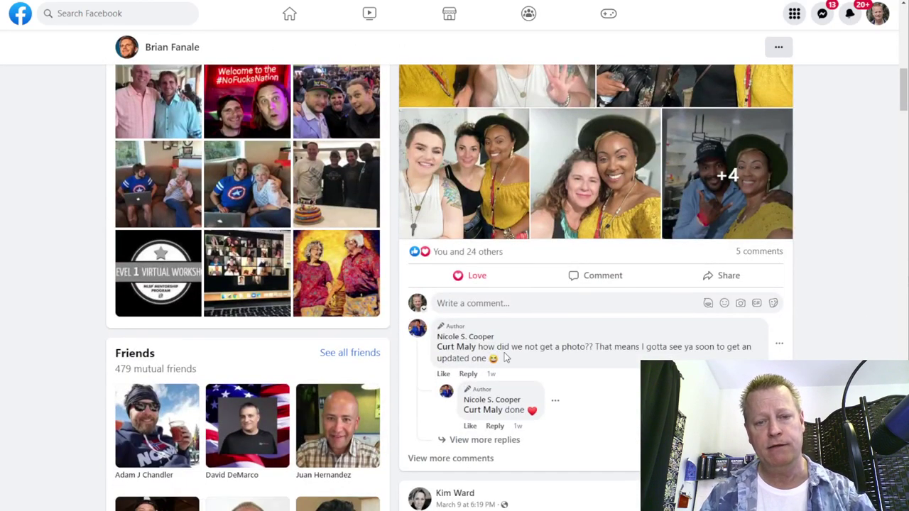
{"action": "left_click_drag", "start_coordinate": [479, 346], "coordinate": [547, 368]}
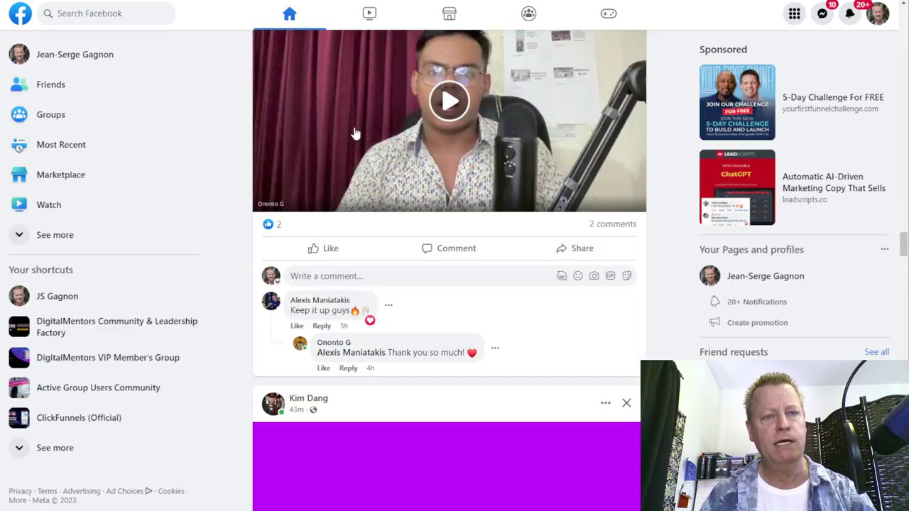
- Switch to the Facebook home feed, return to its beginning and open the composer for a new post
{"action": "scroll", "coordinate": [395, 153], "scroll_direction": "up", "scroll_amount": 10}
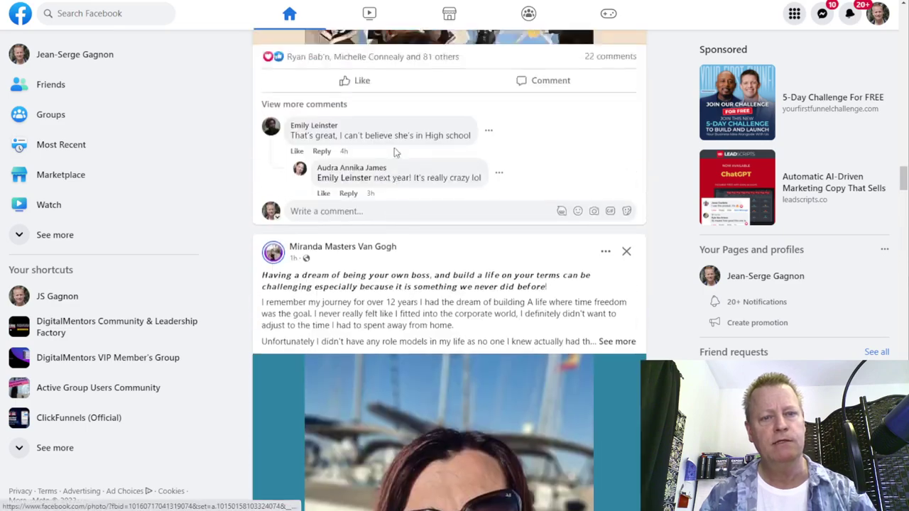
{"action": "scroll", "coordinate": [396, 153], "scroll_direction": "up", "scroll_amount": 15}
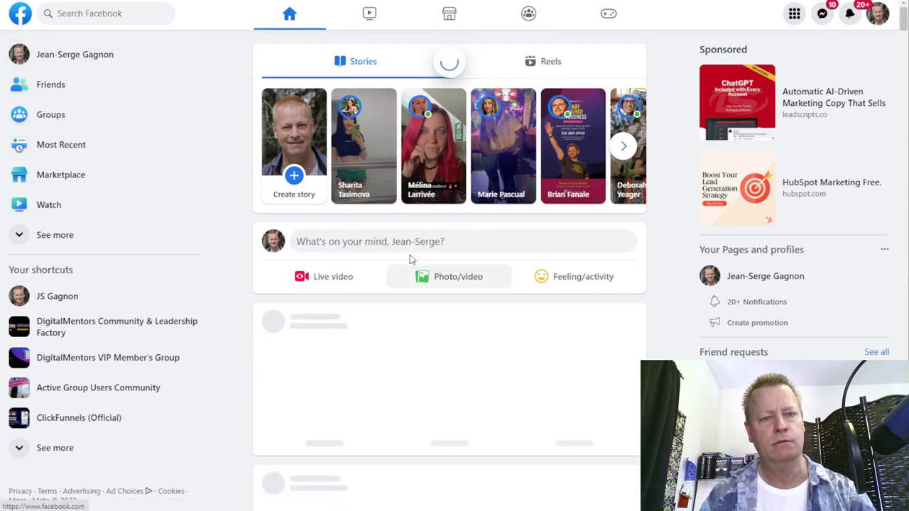
{"action": "left_click", "coordinate": [418, 245]}
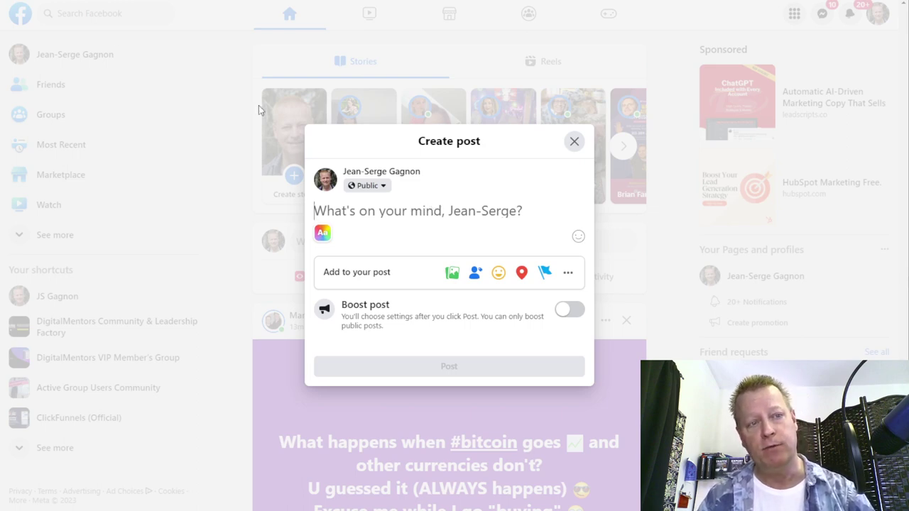
- Open your own Facebook profile and highlight the text of the "You don't need to beat yourself up for failures" post
{"action": "left_click", "coordinate": [112, 37]}
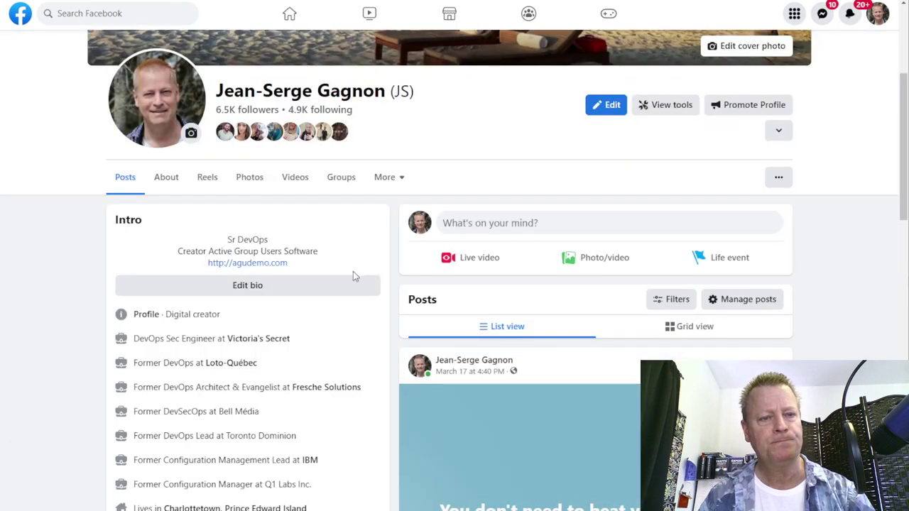
{"action": "scroll", "coordinate": [353, 271], "scroll_direction": "down", "scroll_amount": 6}
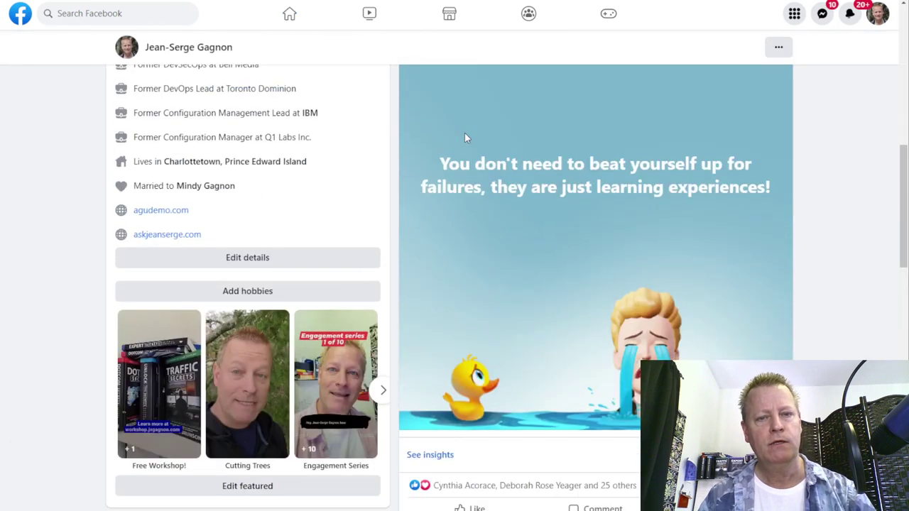
{"action": "left_click_drag", "start_coordinate": [441, 165], "coordinate": [771, 188]}
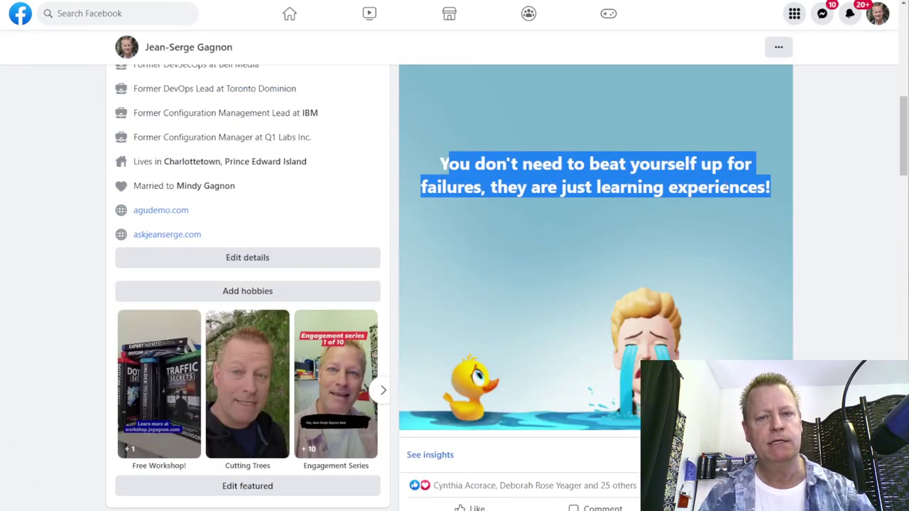
{"action": "left_click", "coordinate": [659, 201]}
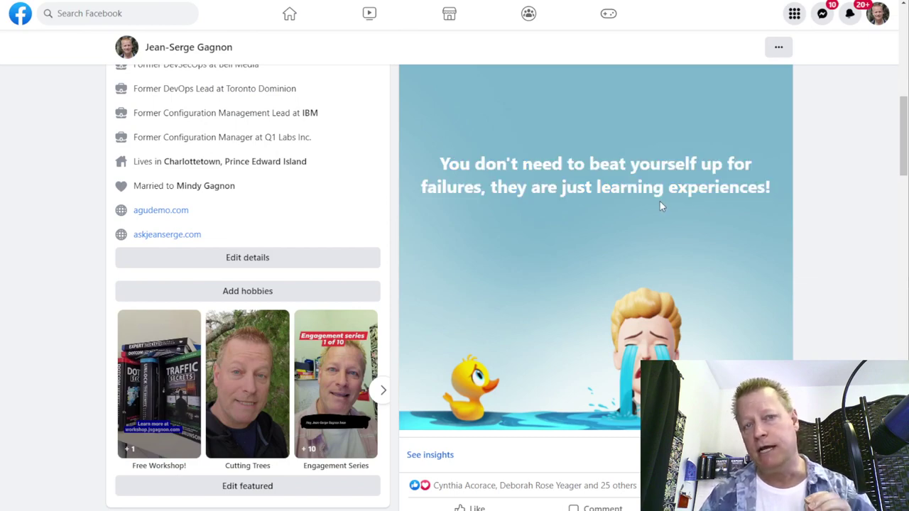
- Review the older posts on your profile and point out the "Remember that the harder it is to make it through your fears" post text
{"action": "scroll", "coordinate": [660, 201], "scroll_direction": "down", "scroll_amount": 10}
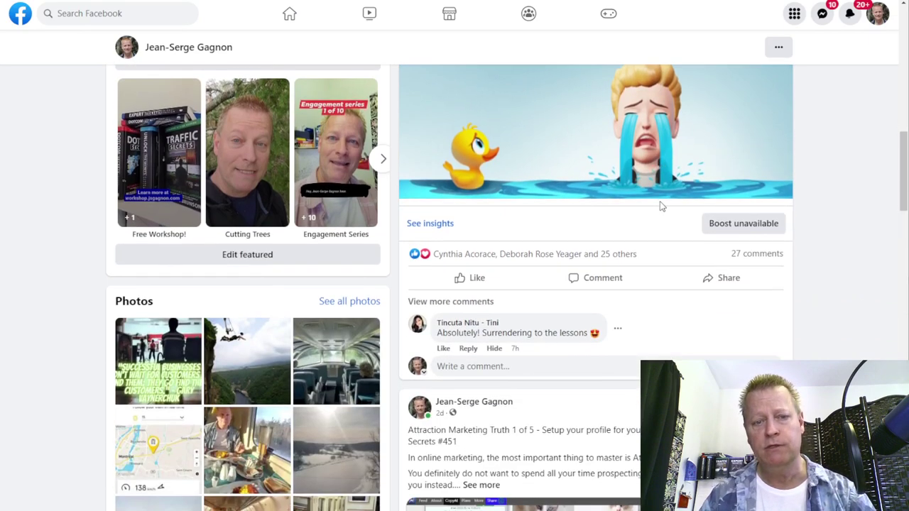
{"action": "scroll", "coordinate": [659, 201], "scroll_direction": "down", "scroll_amount": 5}
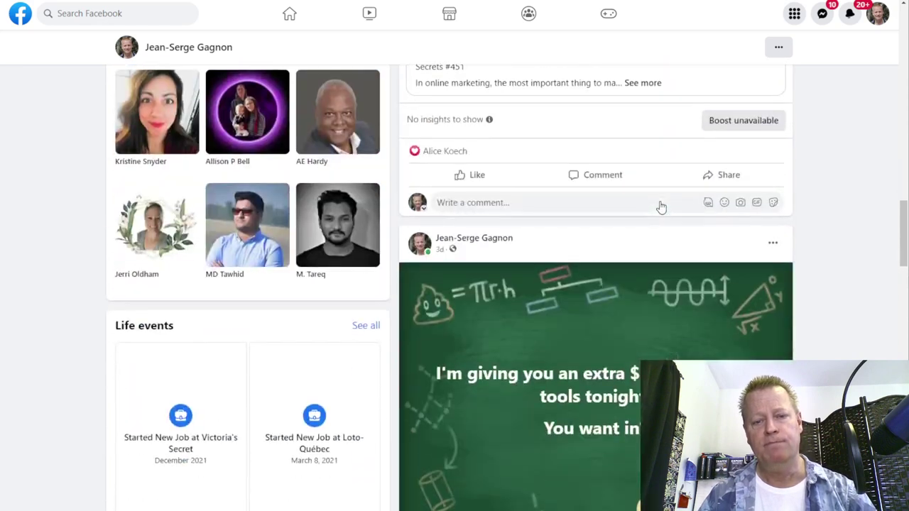
{"action": "scroll", "coordinate": [629, 170], "scroll_direction": "down", "scroll_amount": 10}
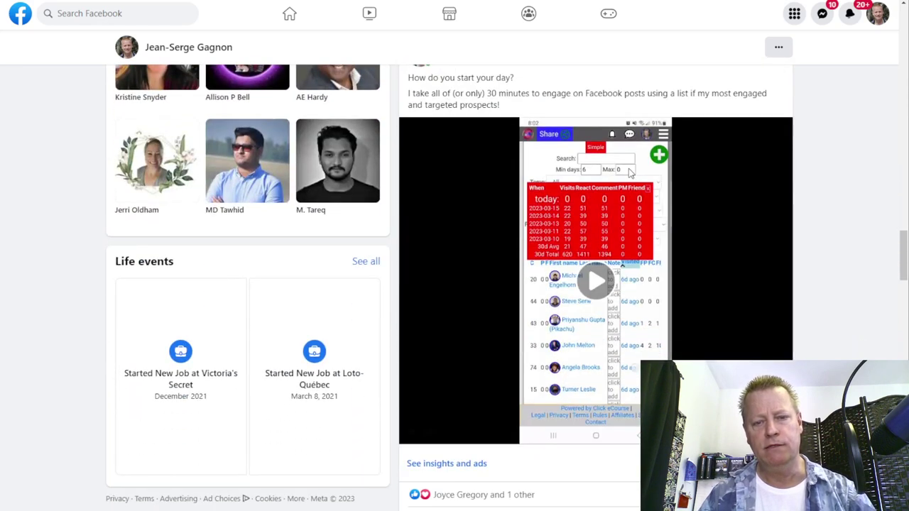
{"action": "scroll", "coordinate": [629, 171], "scroll_direction": "down", "scroll_amount": 9}
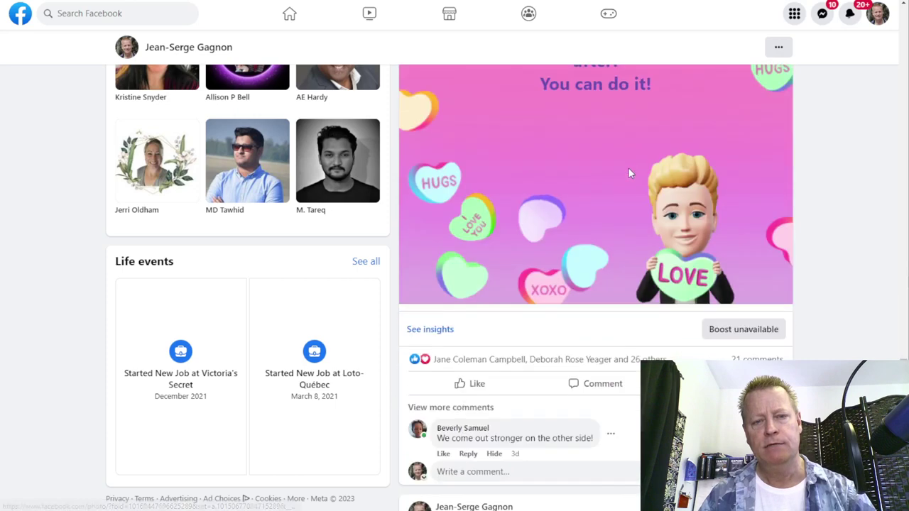
{"action": "scroll", "coordinate": [628, 168], "scroll_direction": "up", "scroll_amount": 5}
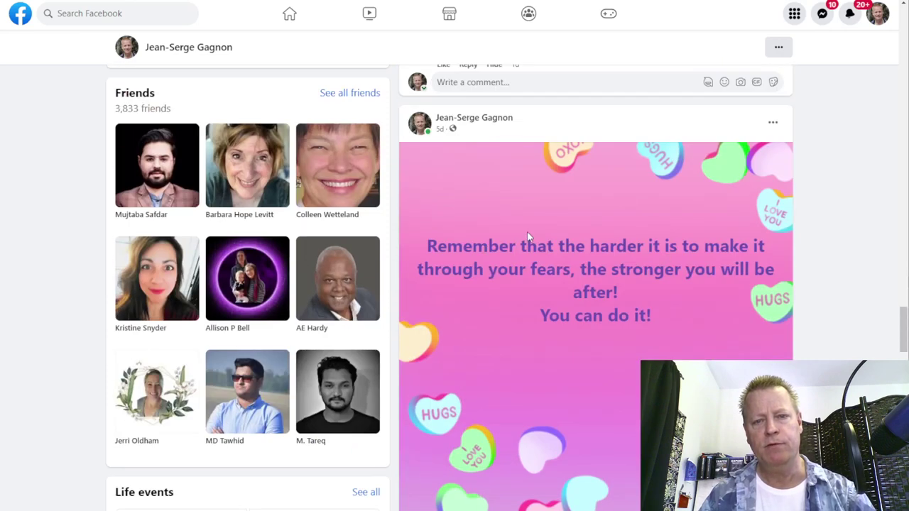
{"action": "left_click_drag", "start_coordinate": [508, 246], "coordinate": [699, 270]}
{"action": "scroll", "coordinate": [626, 344], "scroll_direction": "down", "scroll_amount": 3}
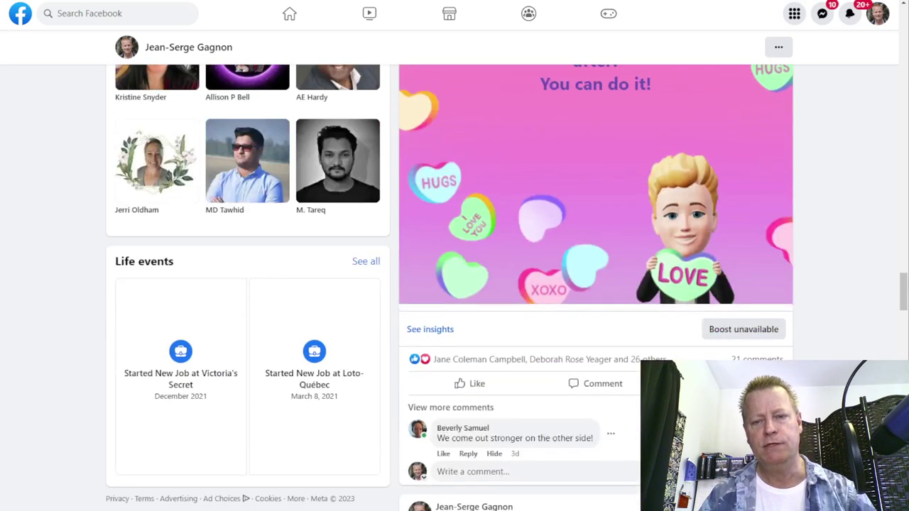
- Review the profile's older posts, from the "Remember that the harder it is" quote past the Jim Rohn quote to the video posts
{"action": "scroll", "coordinate": [544, 264], "scroll_direction": "up", "scroll_amount": 3}
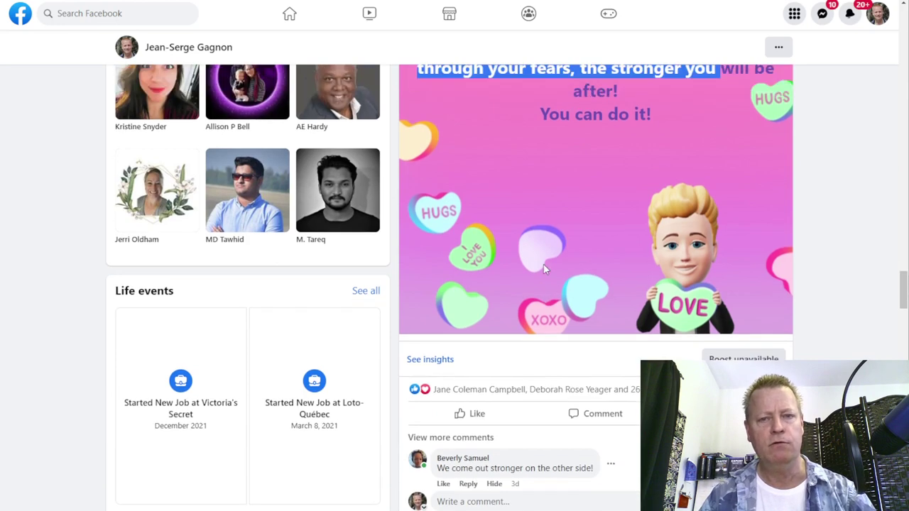
{"action": "left_click", "coordinate": [577, 275]}
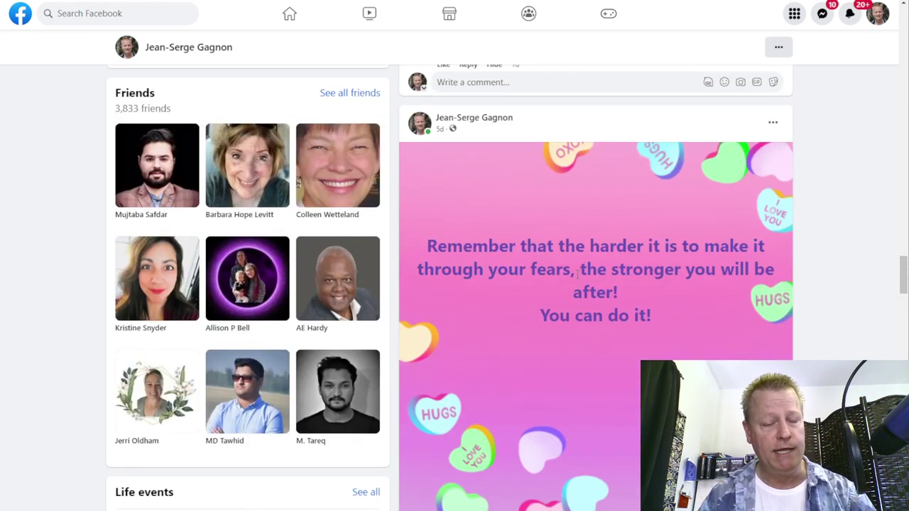
{"action": "scroll", "coordinate": [577, 274], "scroll_direction": "down", "scroll_amount": 5}
{"action": "scroll", "coordinate": [577, 276], "scroll_direction": "down", "scroll_amount": 10}
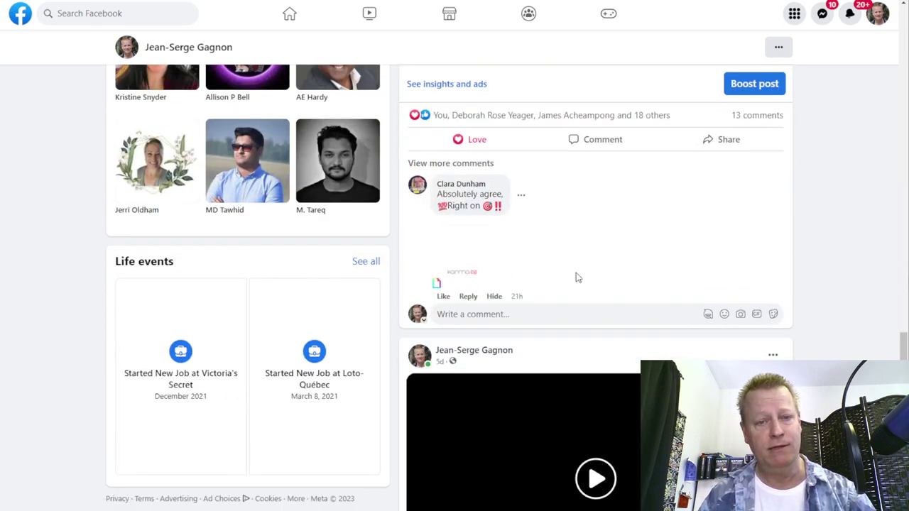
{"action": "scroll", "coordinate": [577, 277], "scroll_direction": "down", "scroll_amount": 15}
{"action": "scroll", "coordinate": [575, 275], "scroll_direction": "down", "scroll_amount": 15}
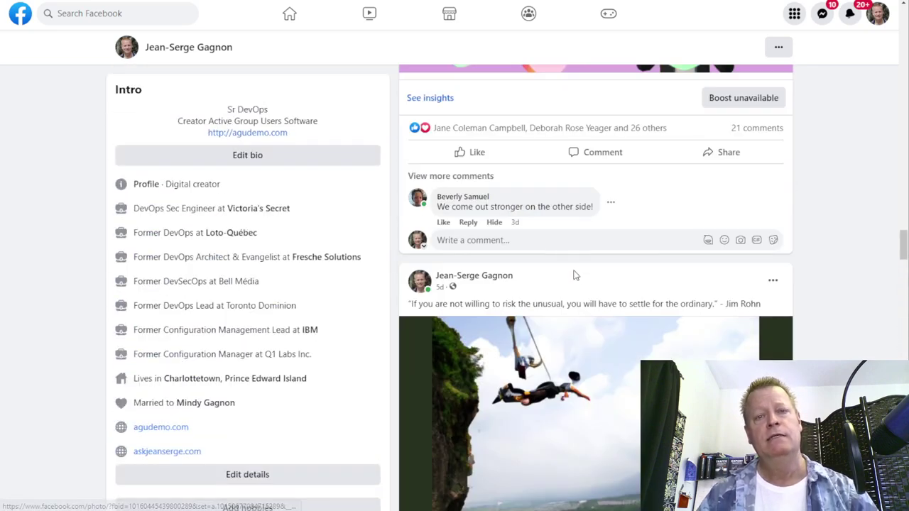
{"action": "scroll", "coordinate": [575, 276], "scroll_direction": "down", "scroll_amount": 15}
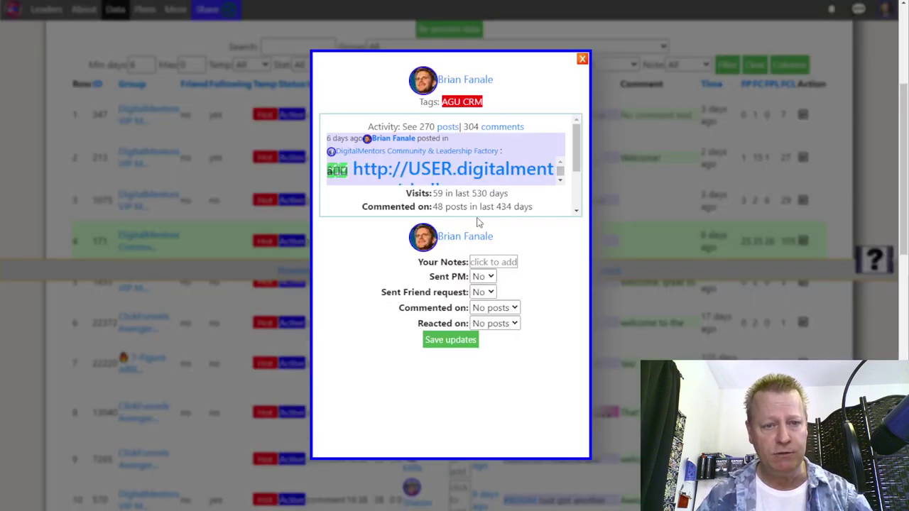
- Switch to Active Group Users, save the updates in the open contact record and look through the filtered member list
{"action": "left_click", "coordinate": [449, 339]}
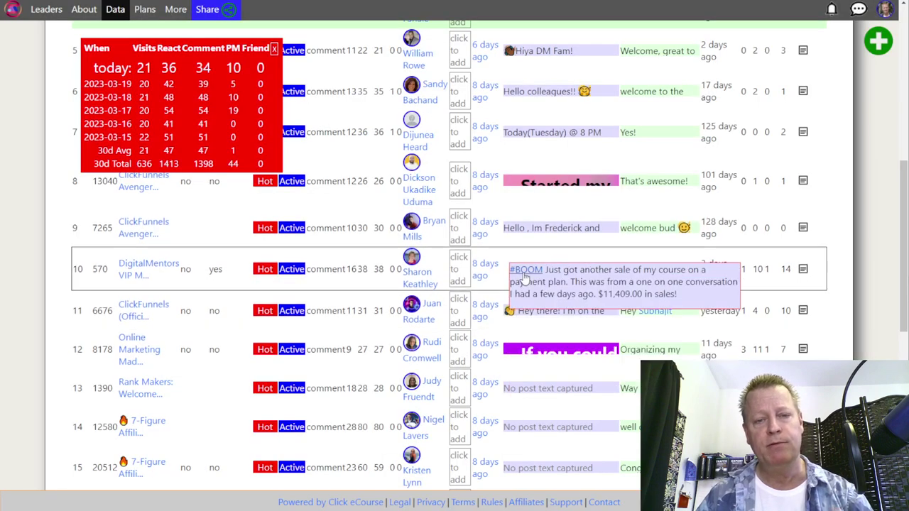
{"action": "scroll", "coordinate": [556, 245], "scroll_direction": "up", "scroll_amount": 4}
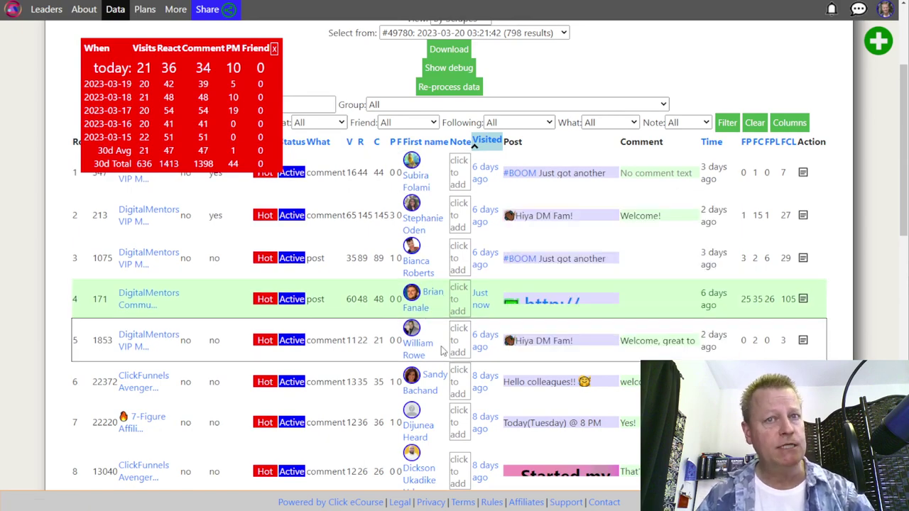
{"action": "scroll", "coordinate": [441, 349], "scroll_direction": "down", "scroll_amount": 4}
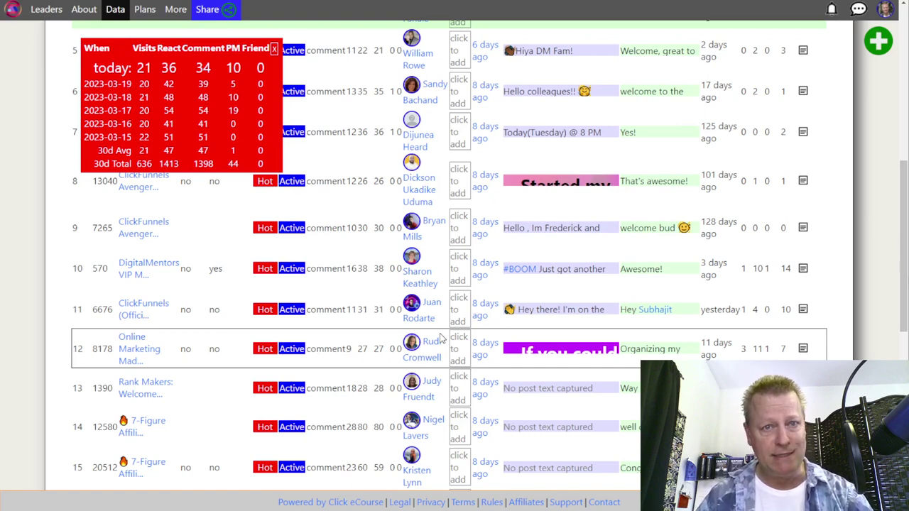
{"action": "scroll", "coordinate": [441, 339], "scroll_direction": "down", "scroll_amount": 4}
{"action": "scroll", "coordinate": [441, 338], "scroll_direction": "up", "scroll_amount": 11}
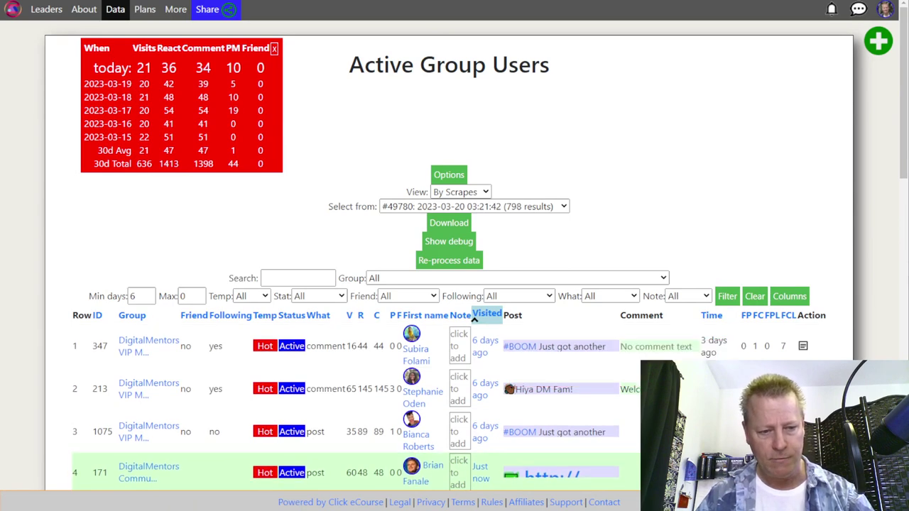
- Switch to notes.txt in Notepad and look over the "How to define avatar" outline
{"action": "mouse_move", "coordinate": [191, 505]}
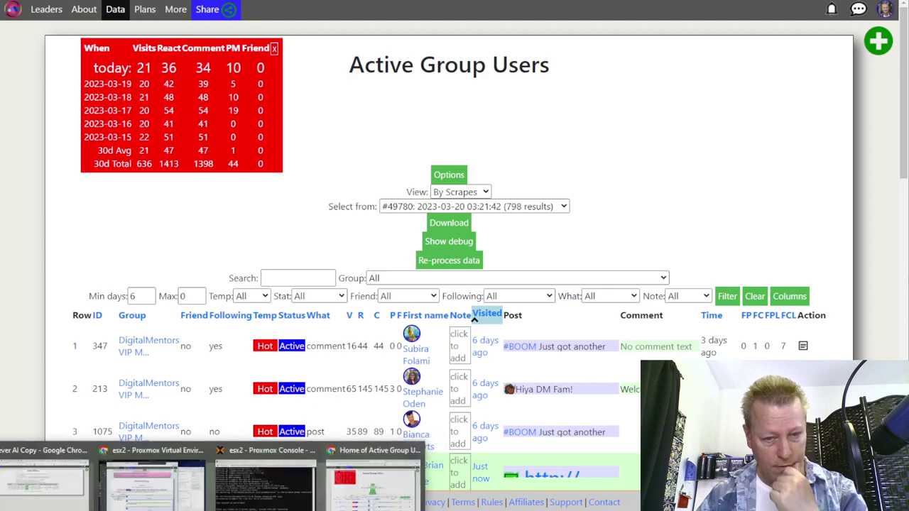
{"action": "mouse_move", "coordinate": [582, 505]}
{"action": "left_click", "coordinate": [582, 486]}
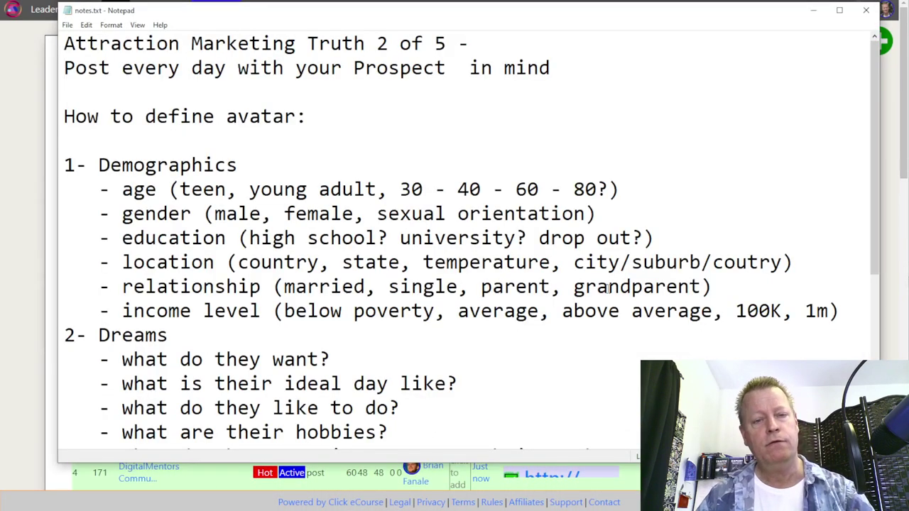
{"action": "scroll", "coordinate": [518, 248], "scroll_direction": "down", "scroll_amount": 4}
{"action": "scroll", "coordinate": [518, 247], "scroll_direction": "up", "scroll_amount": 4}
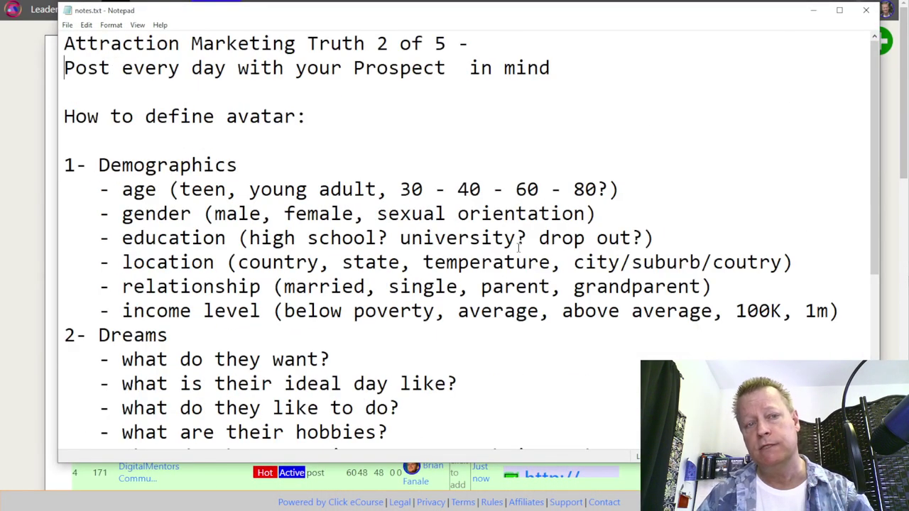
- Delete the extra space before "in mind" in the second line of the notes and save the file
{"action": "left_click_drag", "start_coordinate": [62, 67], "coordinate": [455, 65]}
{"action": "left_click", "coordinate": [469, 67]}
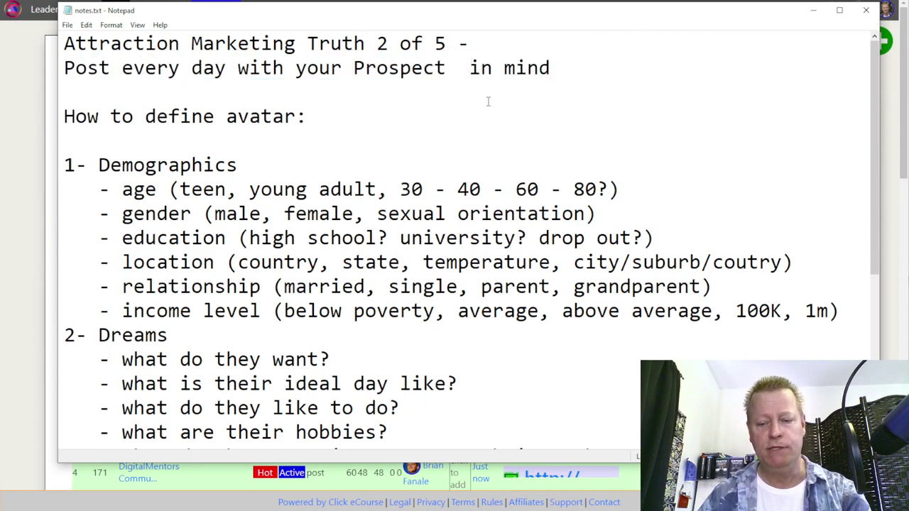
{"action": "key", "text": "BackSpace"}
{"action": "key", "text": "BackSpace"}
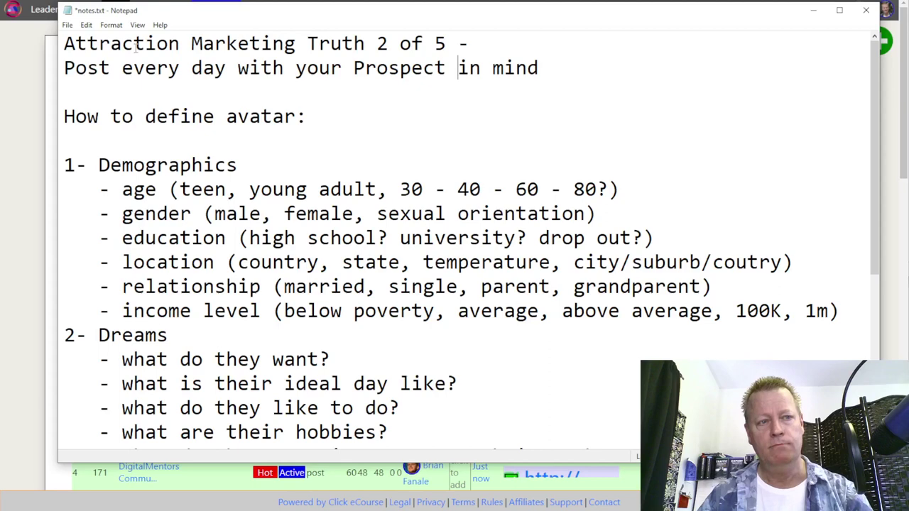
{"action": "left_click", "coordinate": [67, 25]}
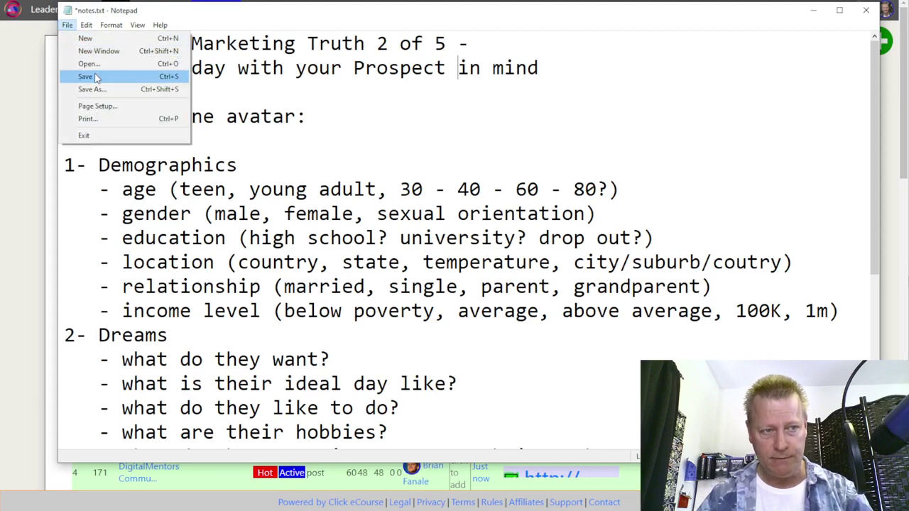
{"action": "left_click", "coordinate": [85, 75]}
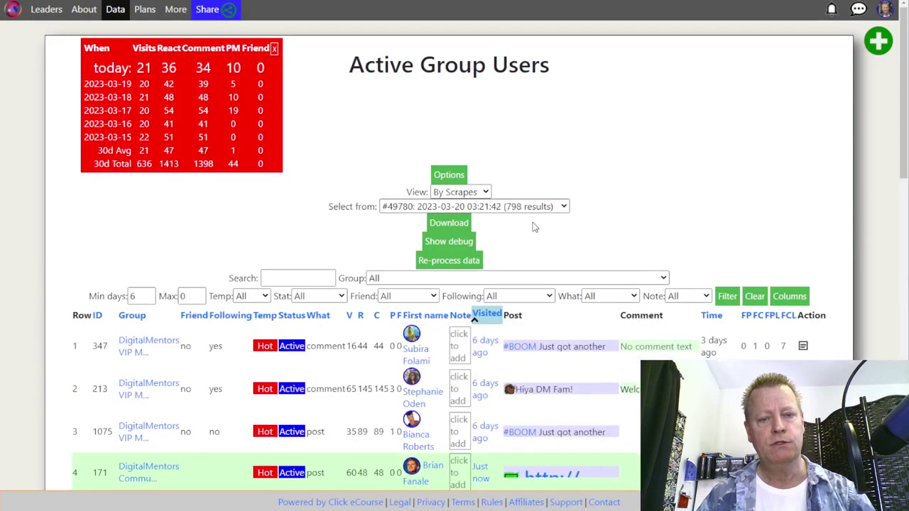
- In the Active Group Users list, open the row 10 contact's record, check the activity, visits and lead status, and close it
{"action": "scroll", "coordinate": [533, 225], "scroll_direction": "down", "scroll_amount": 4}
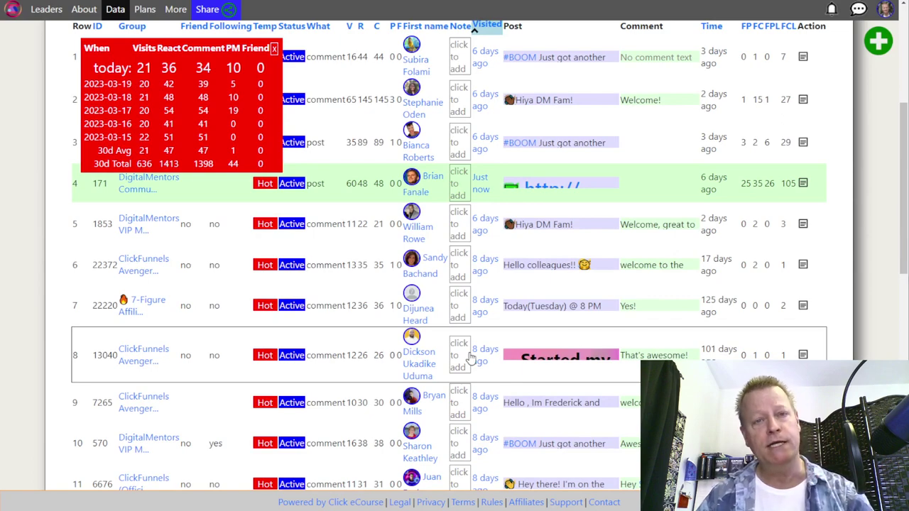
{"action": "scroll", "coordinate": [469, 359], "scroll_direction": "down", "scroll_amount": 3}
{"action": "scroll", "coordinate": [473, 266], "scroll_direction": "down", "scroll_amount": 2}
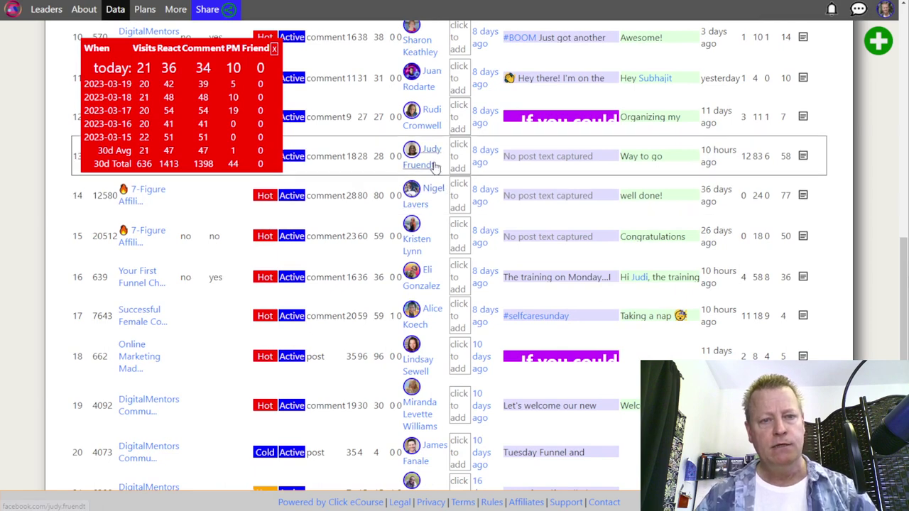
{"action": "left_click", "coordinate": [431, 54]}
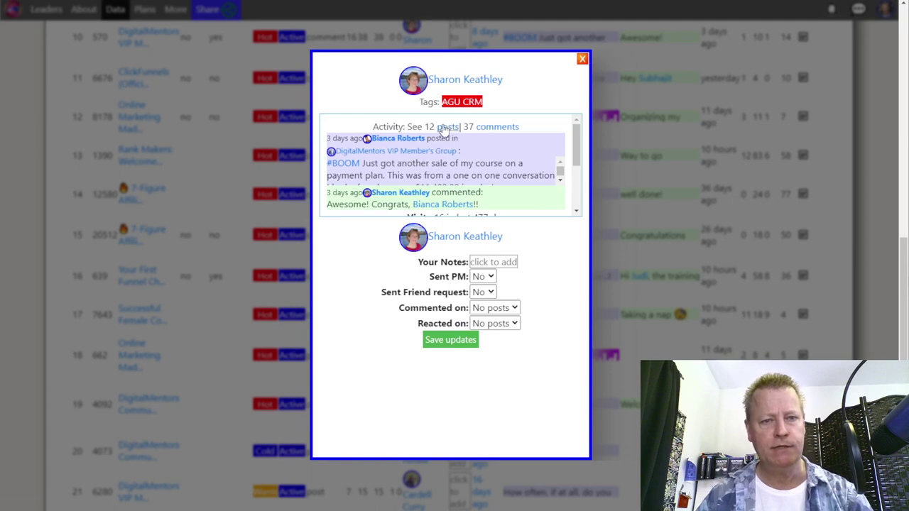
{"action": "scroll", "coordinate": [470, 195], "scroll_direction": "down", "scroll_amount": 3}
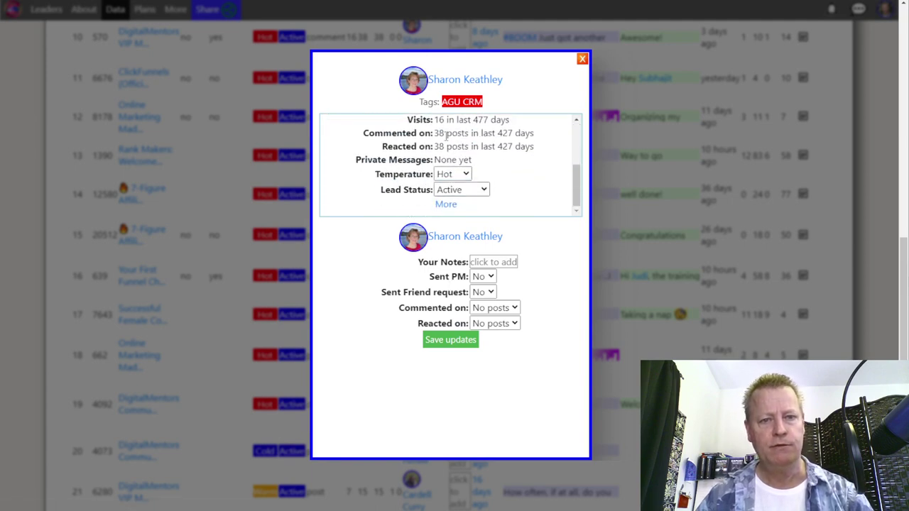
{"action": "mouse_move", "coordinate": [450, 122]}
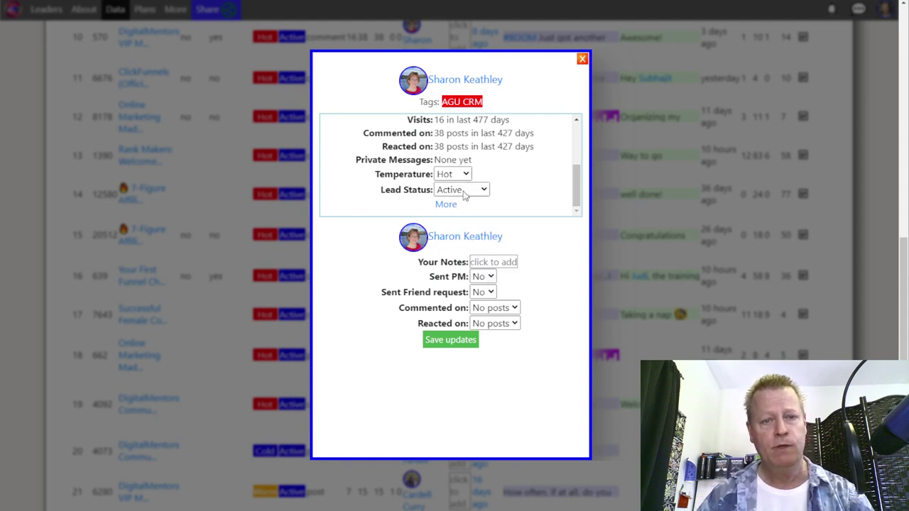
{"action": "scroll", "coordinate": [525, 212], "scroll_direction": "up", "scroll_amount": 2}
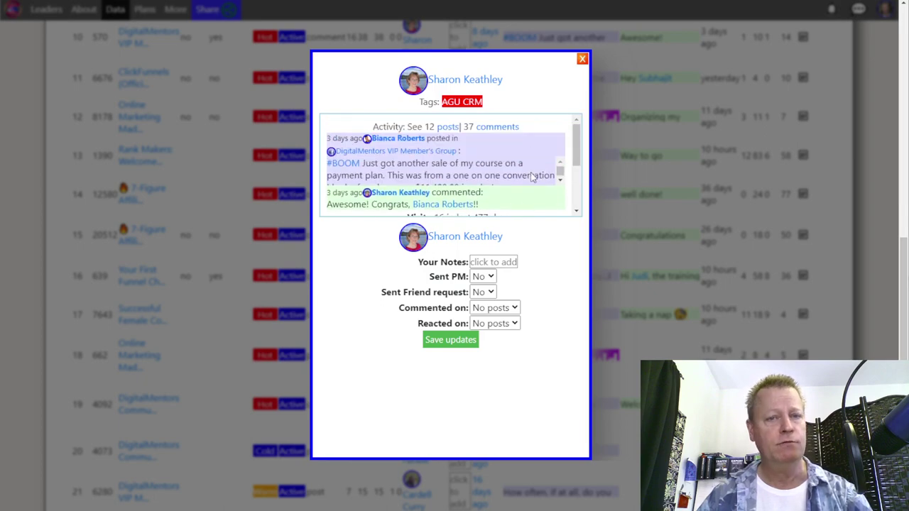
{"action": "left_click", "coordinate": [582, 59]}
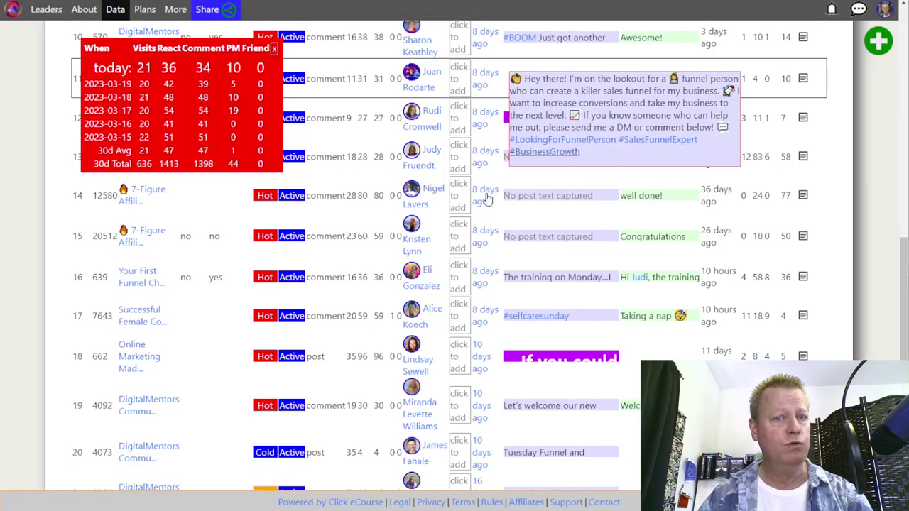
{"action": "scroll", "coordinate": [454, 233], "scroll_direction": "up", "scroll_amount": 3}
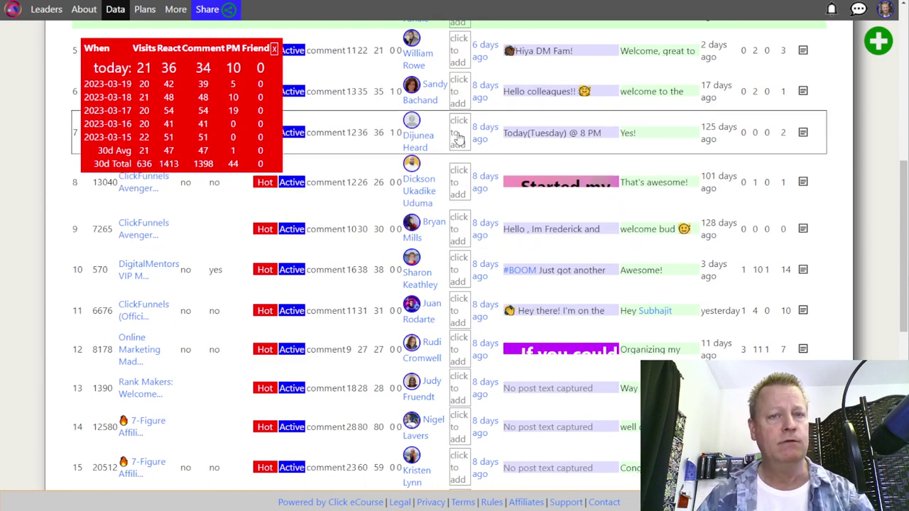
{"action": "scroll", "coordinate": [447, 117], "scroll_direction": "up", "scroll_amount": 2}
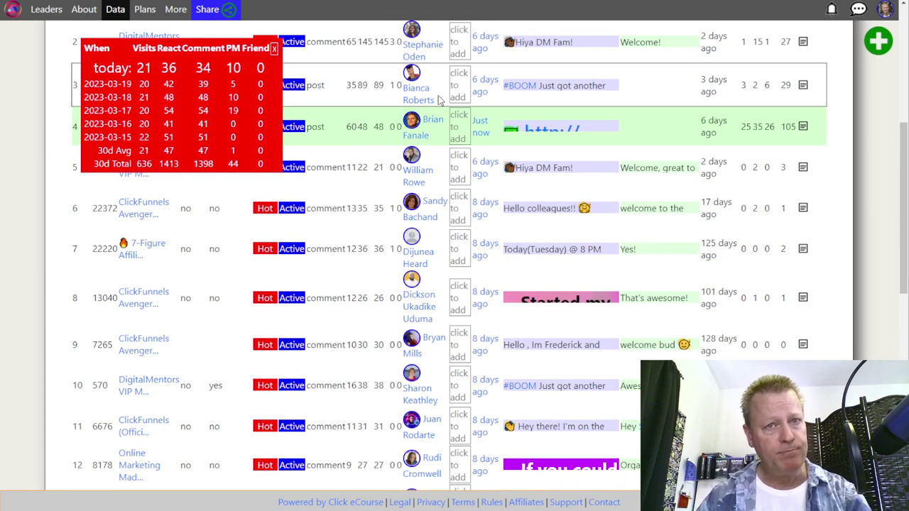
- Switch to the Facebook profile, skim its recent posts once more and open the home feed
{"action": "mouse_move", "coordinate": [539, 43]}
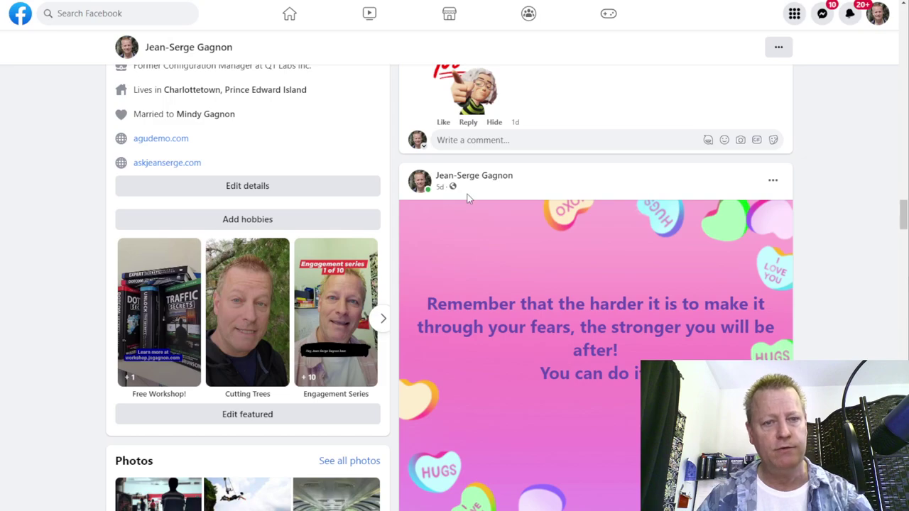
{"action": "scroll", "coordinate": [468, 198], "scroll_direction": "down", "scroll_amount": 7}
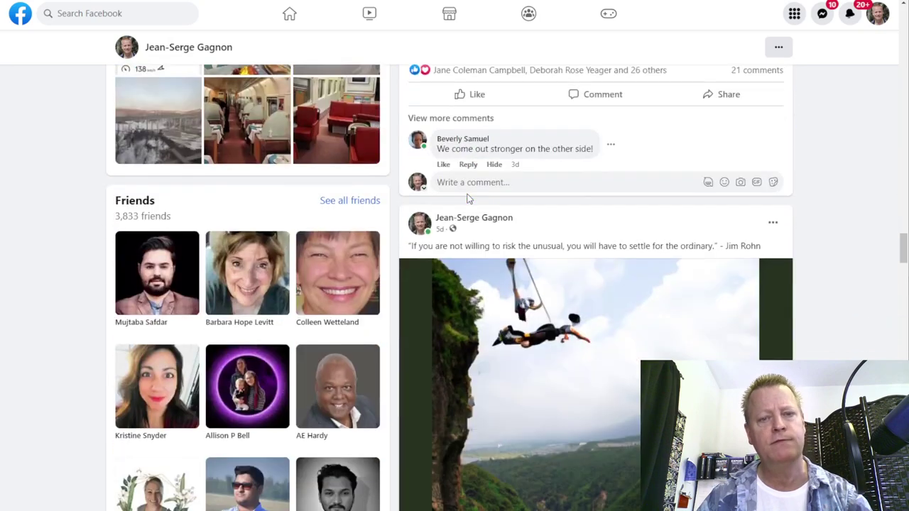
{"action": "scroll", "coordinate": [469, 199], "scroll_direction": "down", "scroll_amount": 4}
{"action": "scroll", "coordinate": [468, 198], "scroll_direction": "up", "scroll_amount": 10}
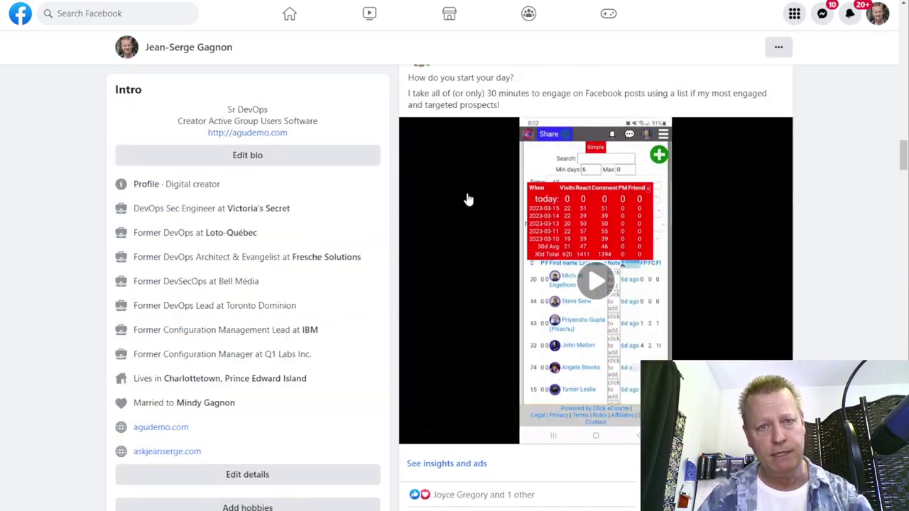
{"action": "left_click", "coordinate": [21, 14]}
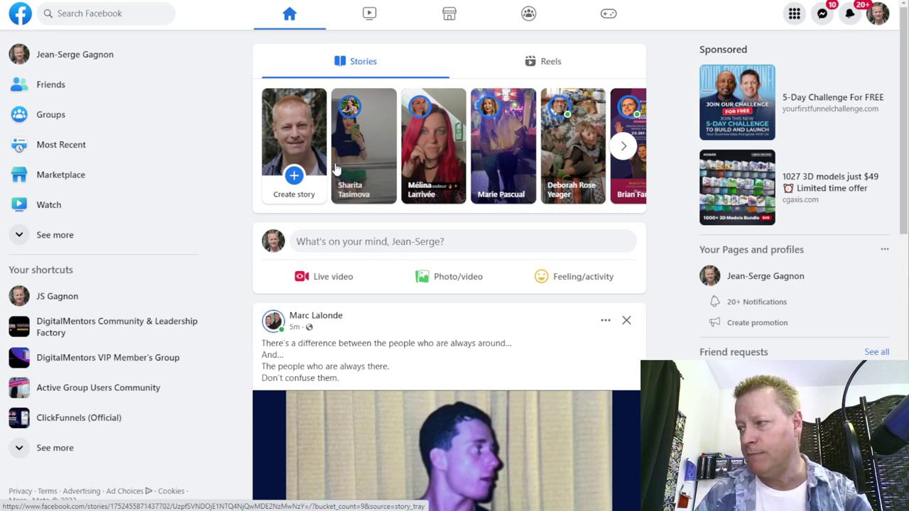
- Return to notes.txt in Notepad, highlight the Demographics and first Dreams lines, and review the avatar outline
{"action": "key", "text": "alt+Tab"}
{"action": "left_click_drag", "start_coordinate": [96, 160], "coordinate": [349, 370]}
{"action": "scroll", "coordinate": [349, 370], "scroll_direction": "down", "scroll_amount": 4}
{"action": "scroll", "coordinate": [357, 368], "scroll_direction": "up", "scroll_amount": 4}
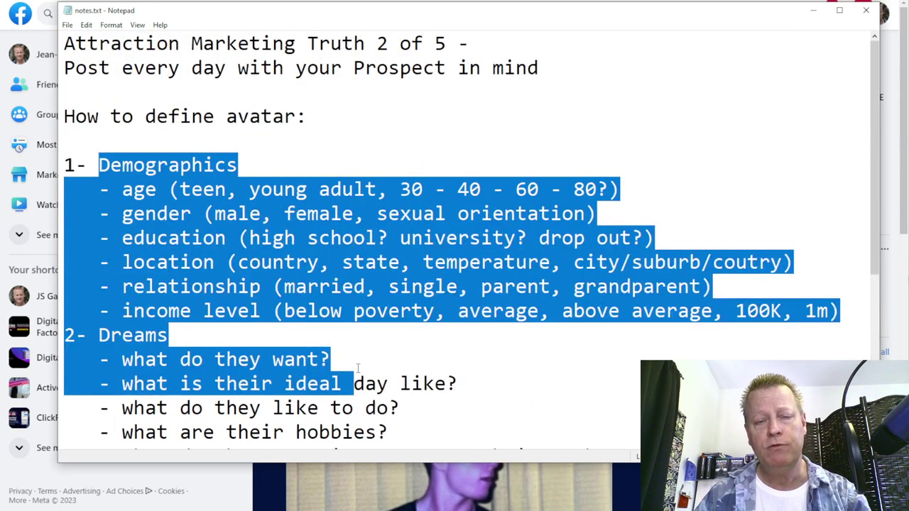
{"action": "left_click", "coordinate": [402, 311]}
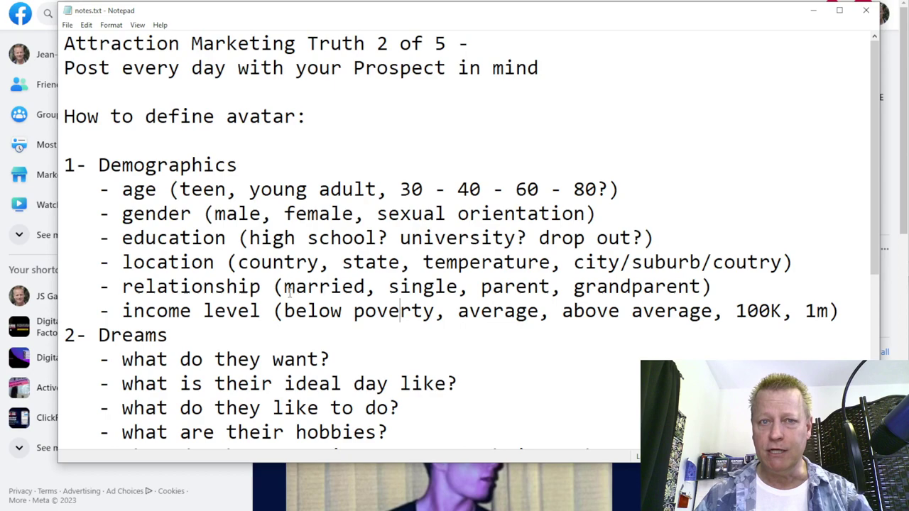
{"action": "scroll", "coordinate": [306, 319], "scroll_direction": "down", "scroll_amount": 3}
{"action": "scroll", "coordinate": [306, 316], "scroll_direction": "up", "scroll_amount": 3}
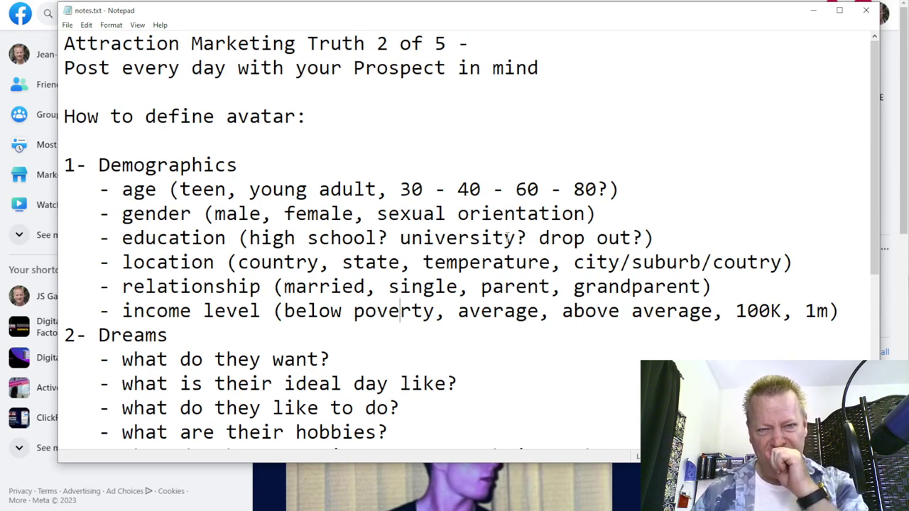
- Switch to a new Chrome page and load the cleveraicopy.com website
{"action": "left_click", "coordinate": [648, 2]}
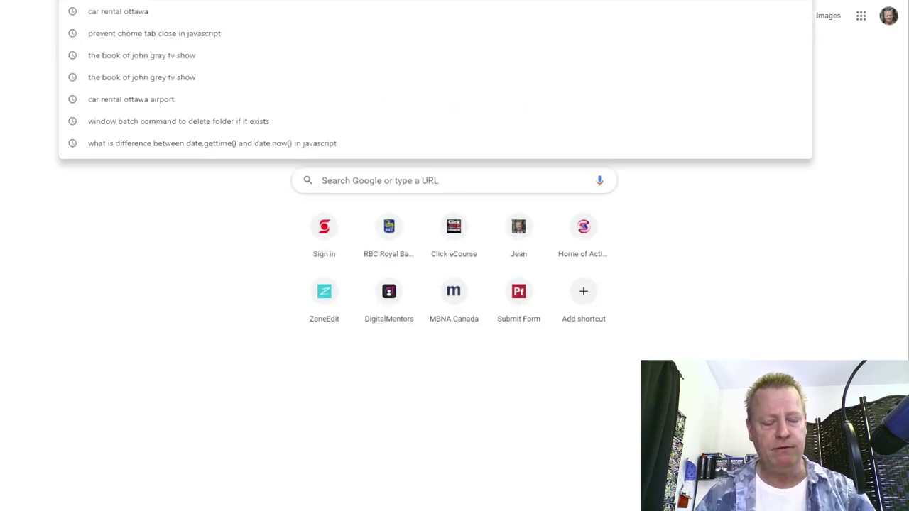
{"action": "type", "text": "cleve"}
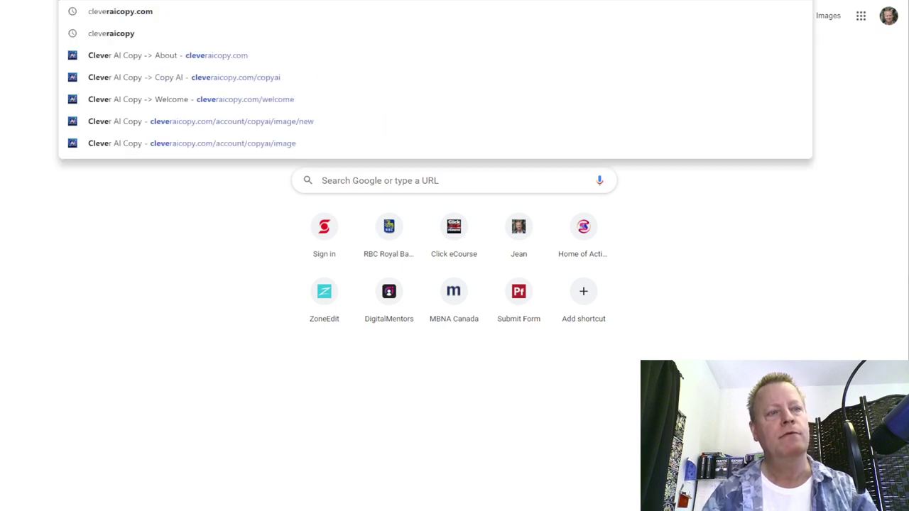
{"action": "key", "text": "Return"}
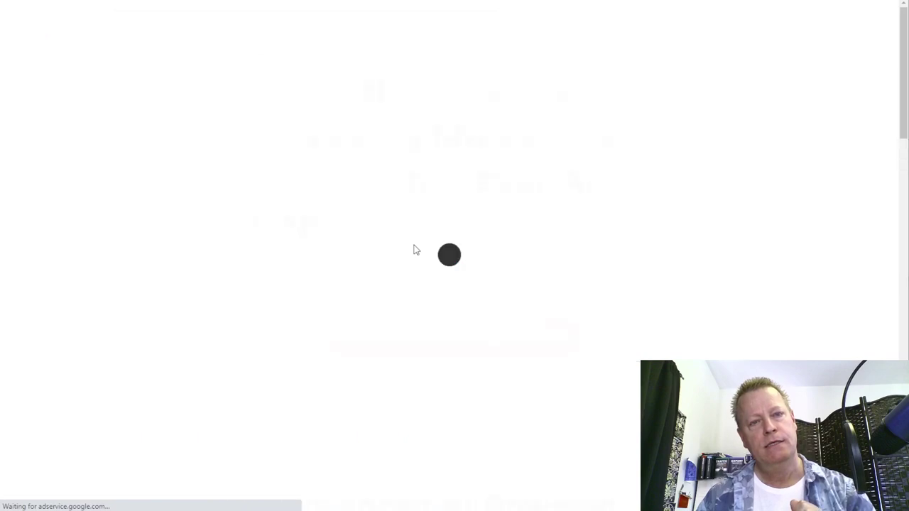
- Skim the Clever AI Copy landing page, return to the Google results for cleveraicopy.com and scan them
{"action": "scroll", "coordinate": [460, 254], "scroll_direction": "down", "scroll_amount": 5}
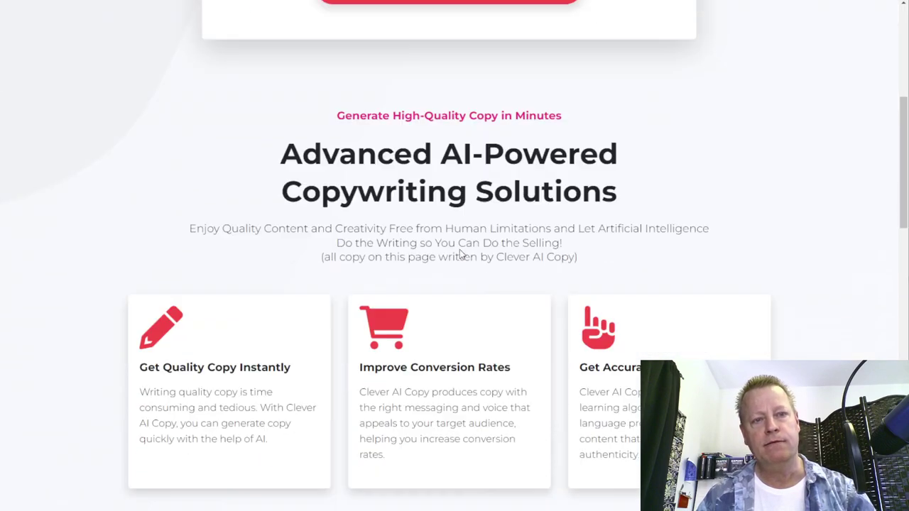
{"action": "scroll", "coordinate": [459, 249], "scroll_direction": "down", "scroll_amount": 5}
{"action": "scroll", "coordinate": [459, 249], "scroll_direction": "up", "scroll_amount": 3}
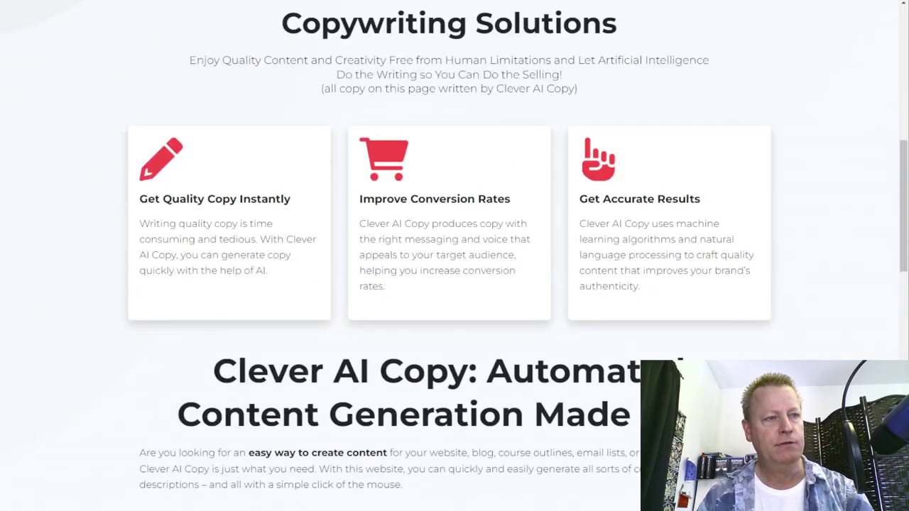
{"action": "key", "text": "alt+Left"}
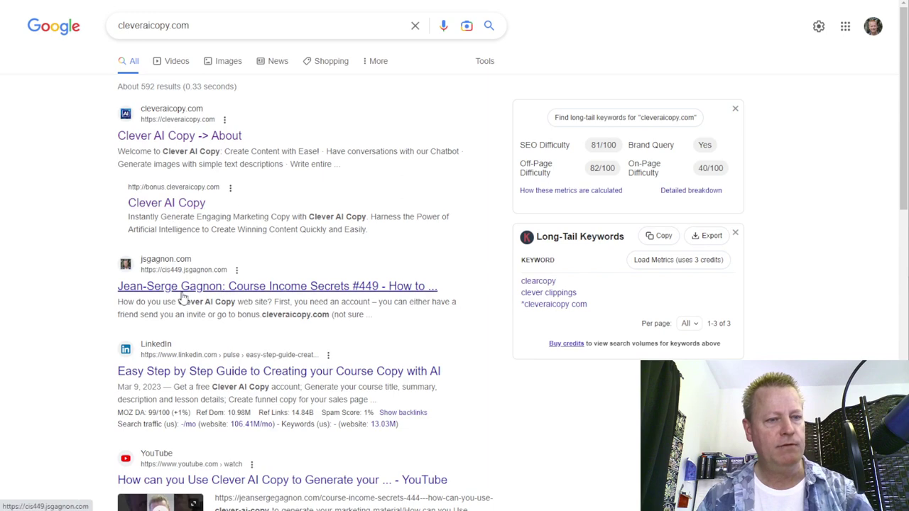
{"action": "scroll", "coordinate": [237, 298], "scroll_direction": "down", "scroll_amount": 3}
{"action": "scroll", "coordinate": [240, 294], "scroll_direction": "up", "scroll_amount": 3}
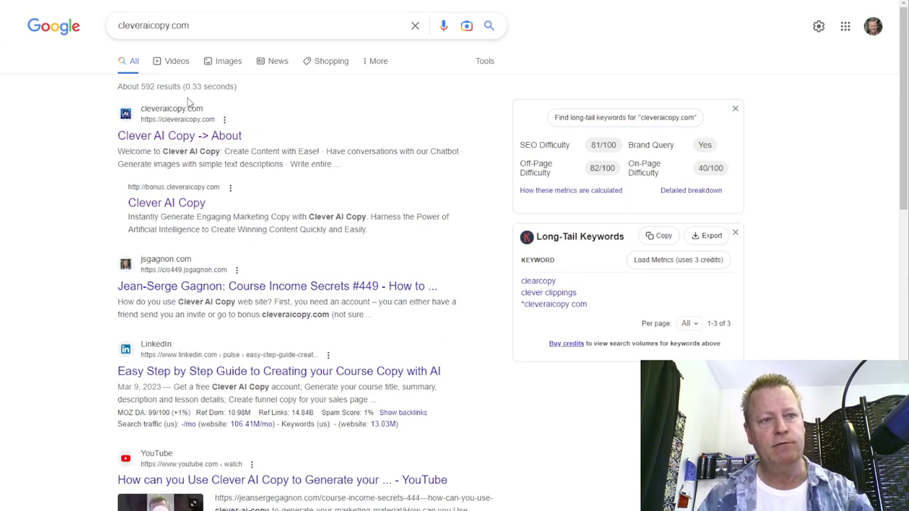
- Load the CopyAI page of the Clever AI Copy website and show the Ad hoc sessions
{"action": "key", "text": "ctrl+l"}
{"action": "type", "text": "cleveraicopy.com"}
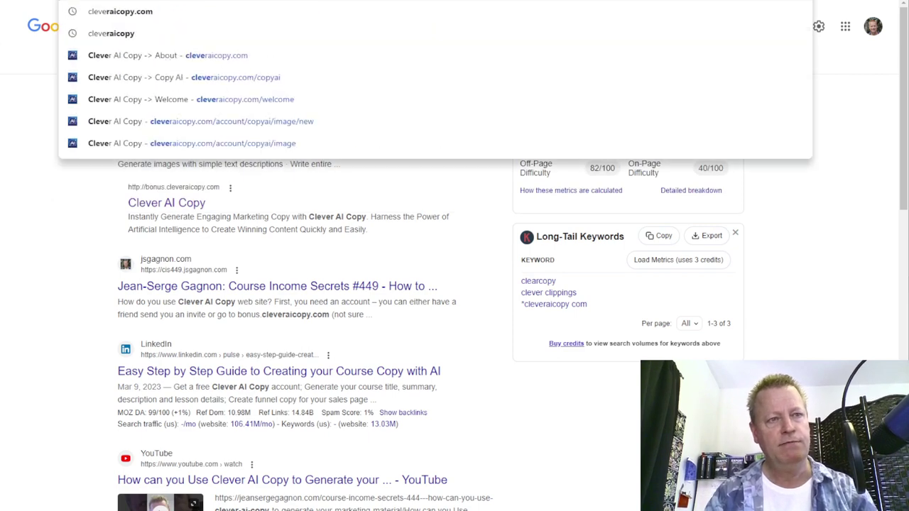
{"action": "key", "text": "Down"}
{"action": "key", "text": "Return"}
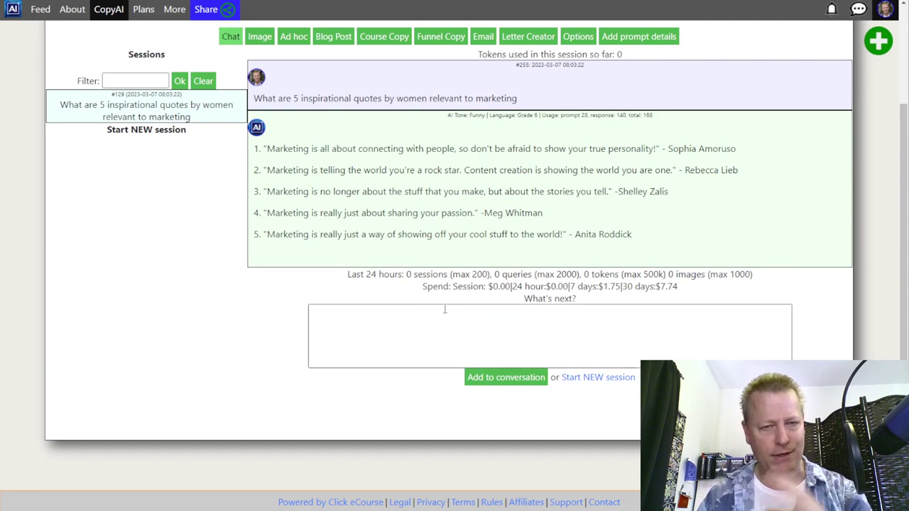
{"action": "left_click", "coordinate": [293, 37]}
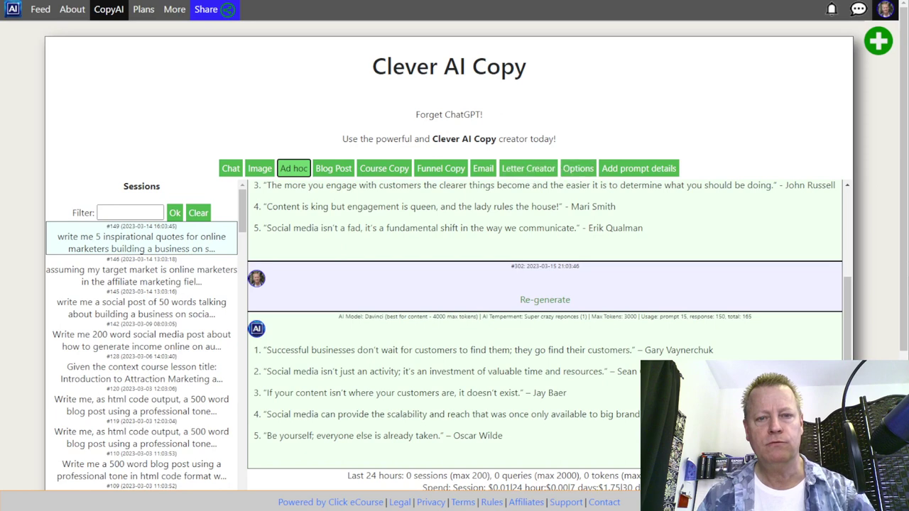
- Switch to the Letter Creator and start a new letter session
{"action": "left_click", "coordinate": [528, 174]}
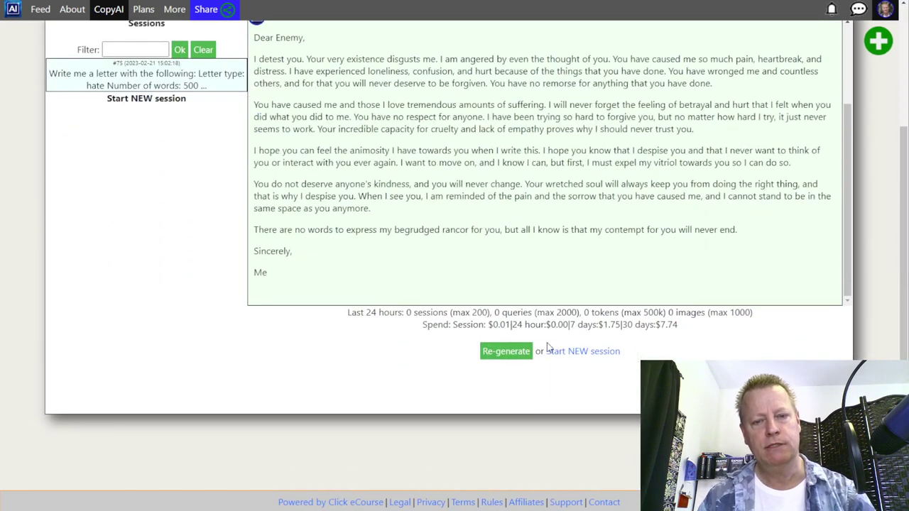
{"action": "left_click", "coordinate": [577, 353]}
{"action": "left_click", "coordinate": [340, 252]}
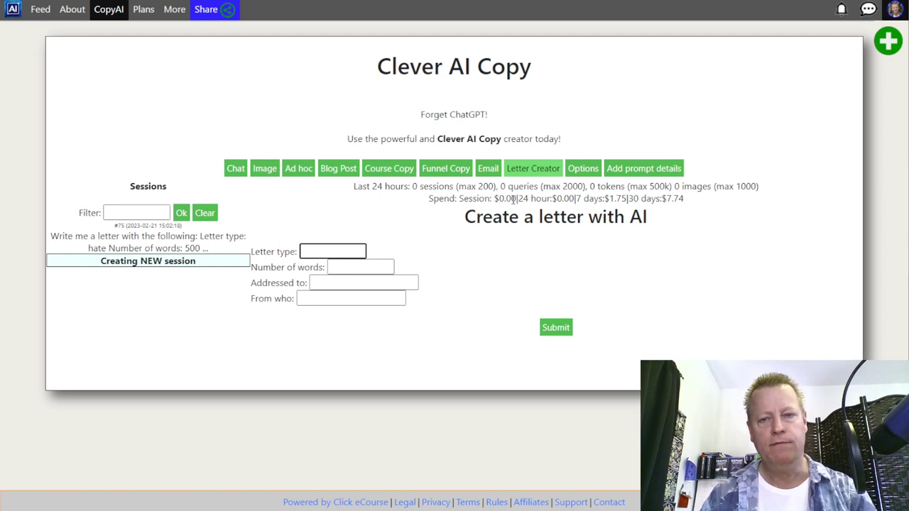
- Open the Letter Creator's configurable options, enlarge the AI Avatar text box and read the target market description
{"action": "left_click", "coordinate": [582, 168]}
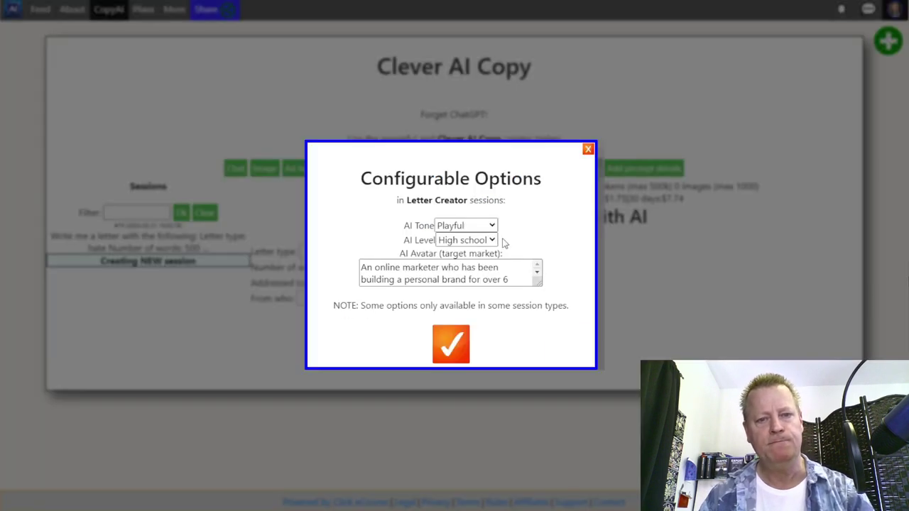
{"action": "left_click", "coordinate": [447, 276]}
{"action": "scroll", "coordinate": [527, 281], "scroll_direction": "down", "scroll_amount": 2}
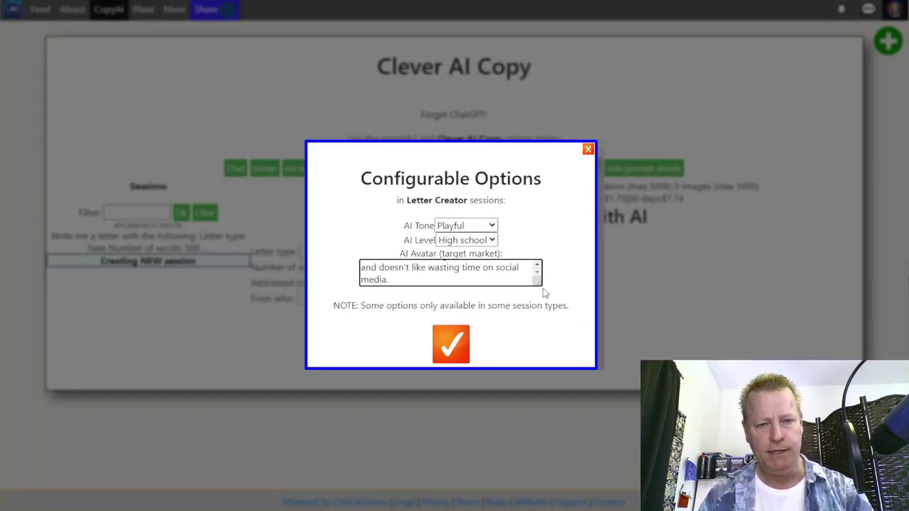
{"action": "left_click_drag", "start_coordinate": [539, 284], "coordinate": [554, 352]}
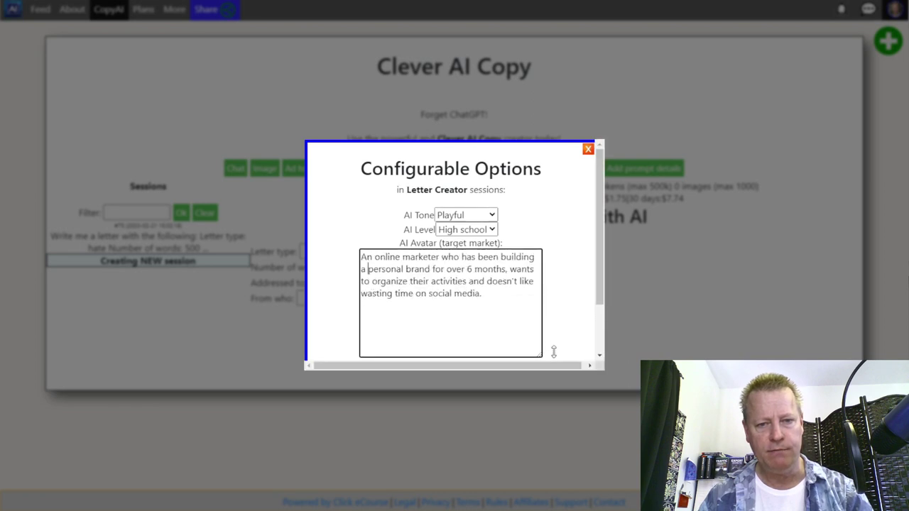
{"action": "left_click_drag", "start_coordinate": [485, 294], "coordinate": [359, 260]}
{"action": "left_click", "coordinate": [443, 274]}
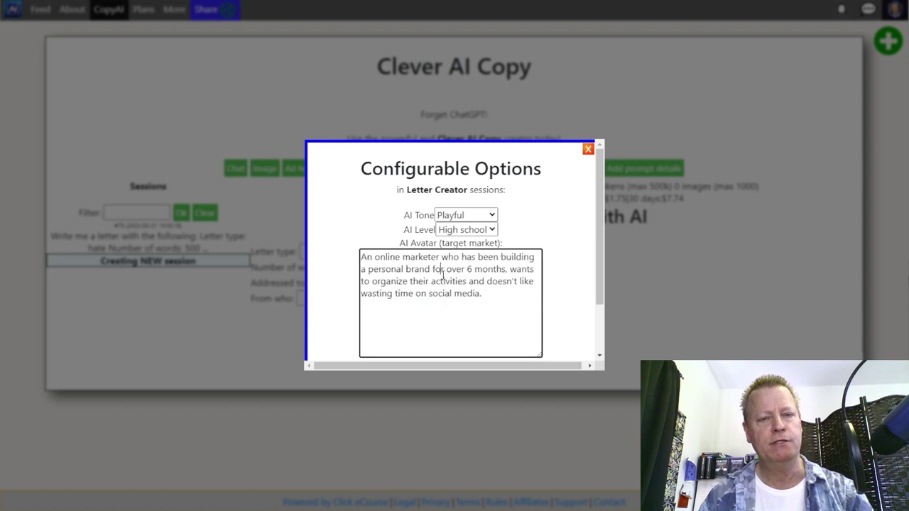
- Set the AI Tone to Informative and the AI Level to Grade 3, recheck the avatar text and close the options
{"action": "left_click", "coordinate": [472, 215]}
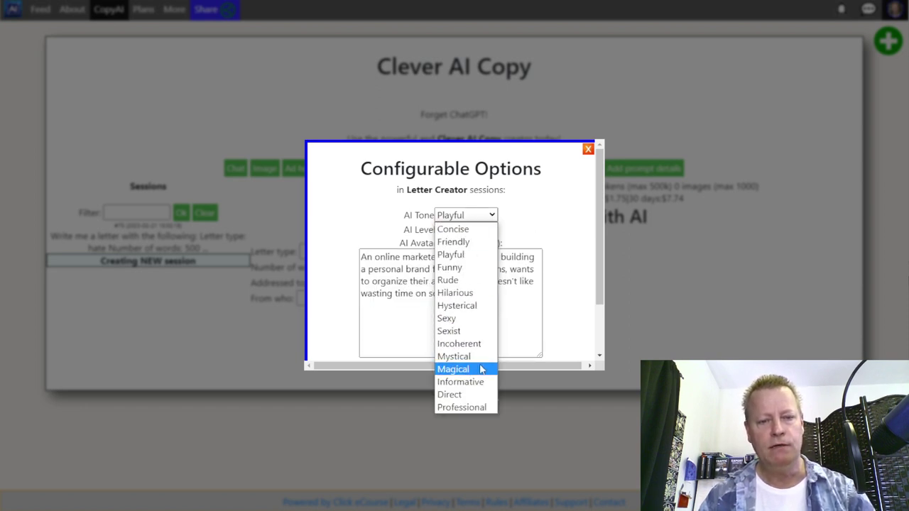
{"action": "left_click", "coordinate": [464, 382]}
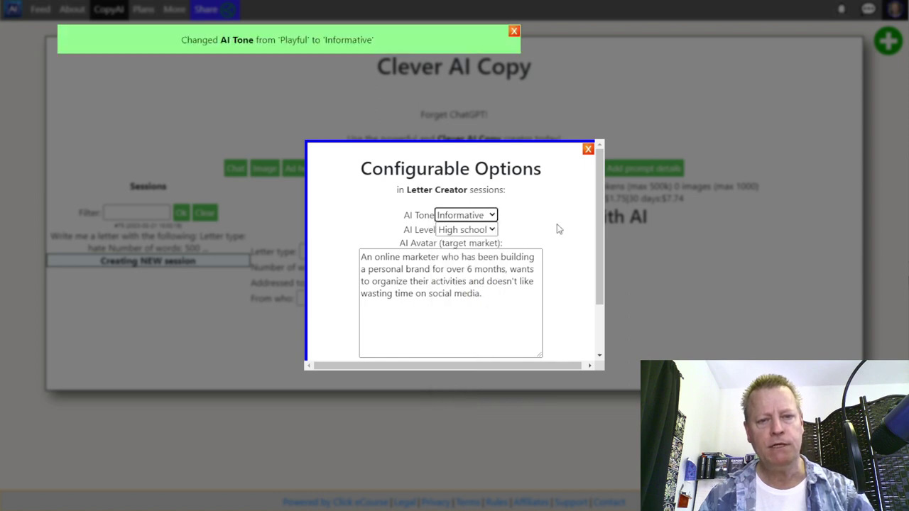
{"action": "left_click", "coordinate": [488, 230]}
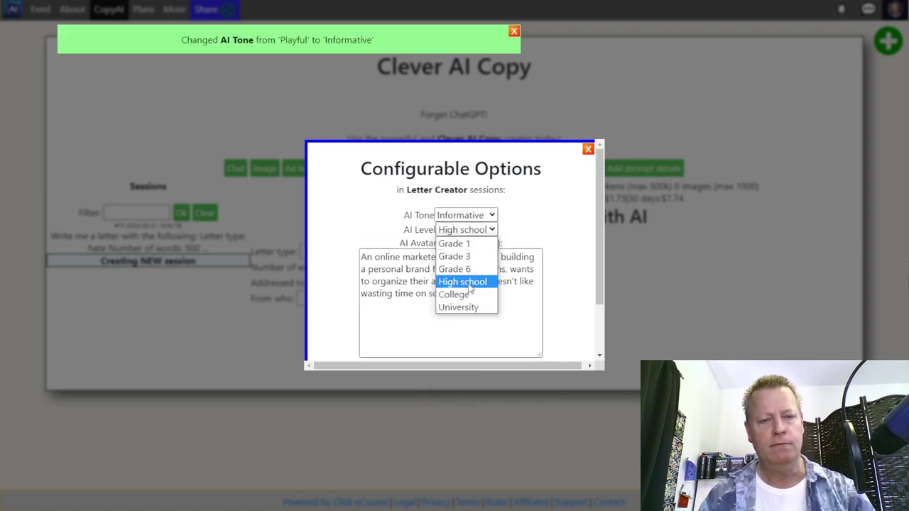
{"action": "left_click", "coordinate": [469, 257]}
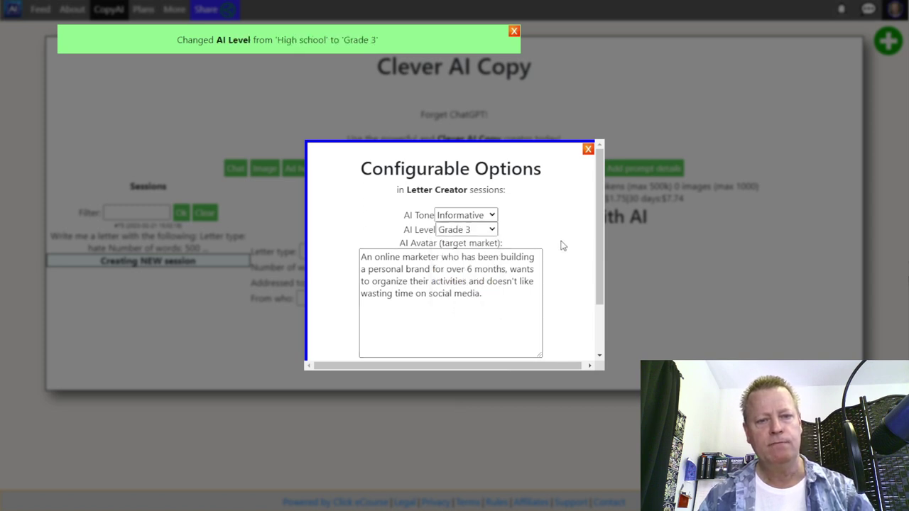
{"action": "left_click_drag", "start_coordinate": [491, 293], "coordinate": [358, 258]}
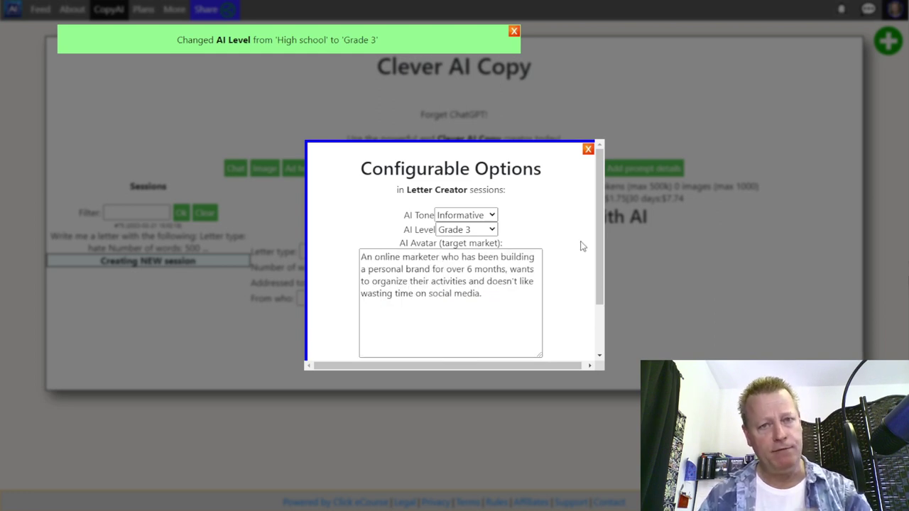
{"action": "left_click", "coordinate": [404, 257]}
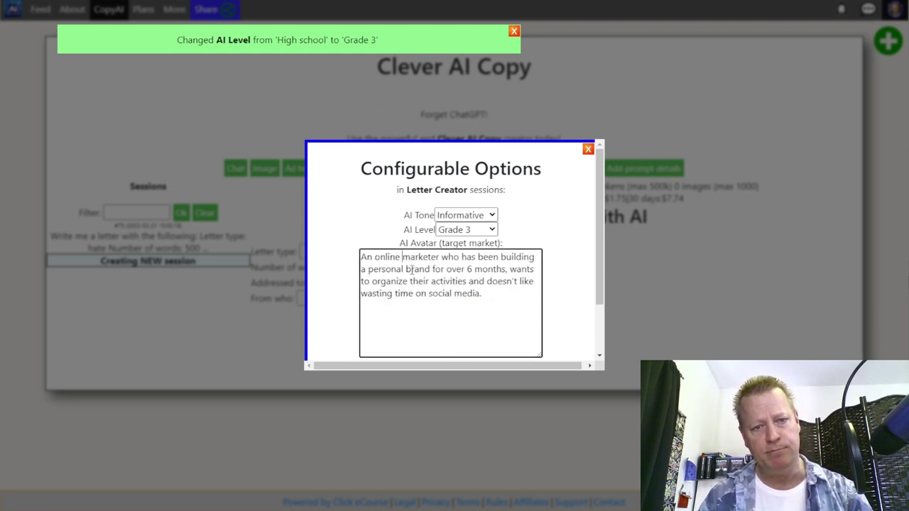
{"action": "left_click", "coordinate": [587, 149]}
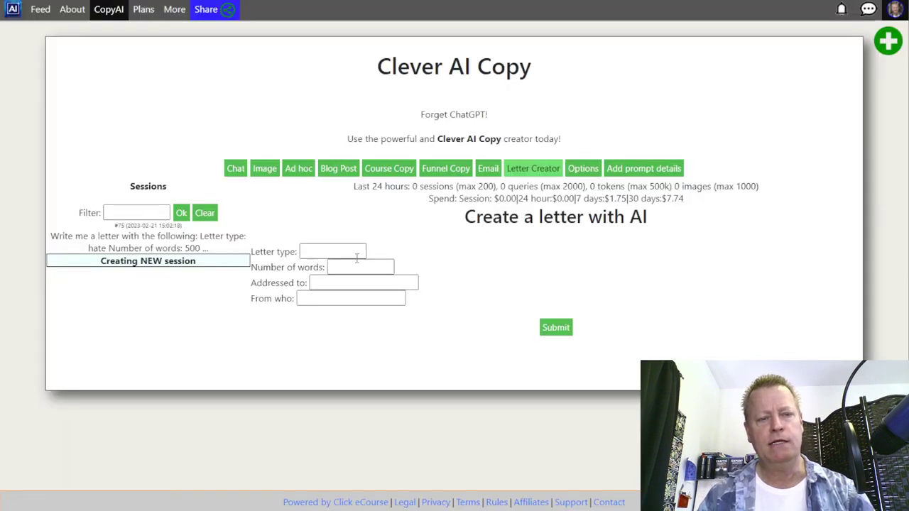
- Generate a letter of type "social post" with 30 words, leaving the addressee and sender blank
{"action": "left_click", "coordinate": [337, 252]}
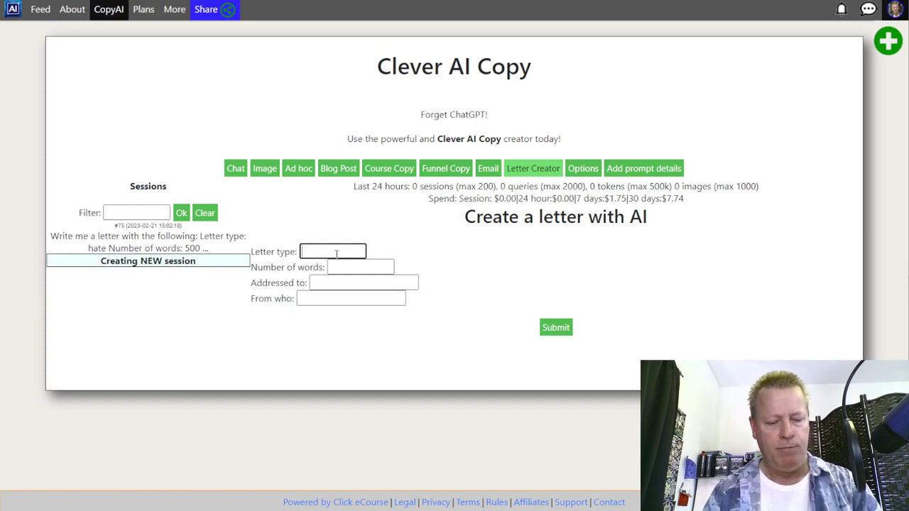
{"action": "type", "text": "social post"}
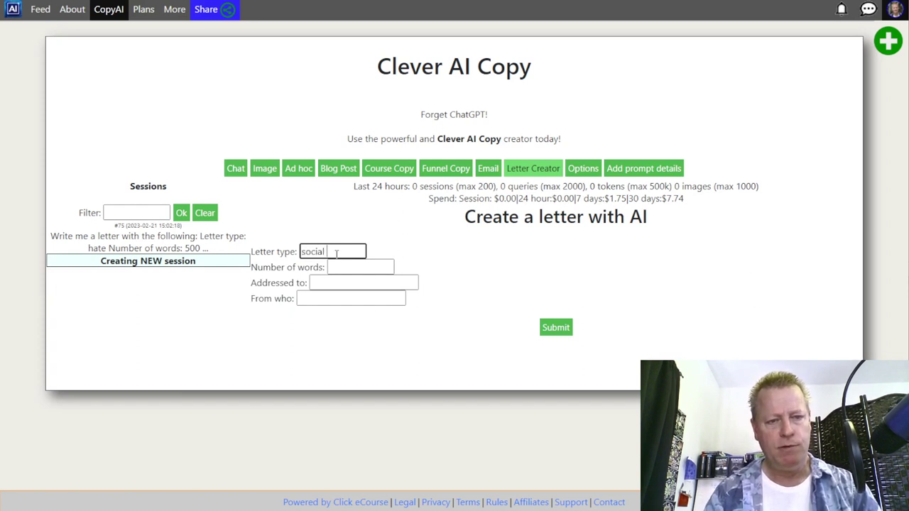
{"action": "left_click", "coordinate": [348, 267]}
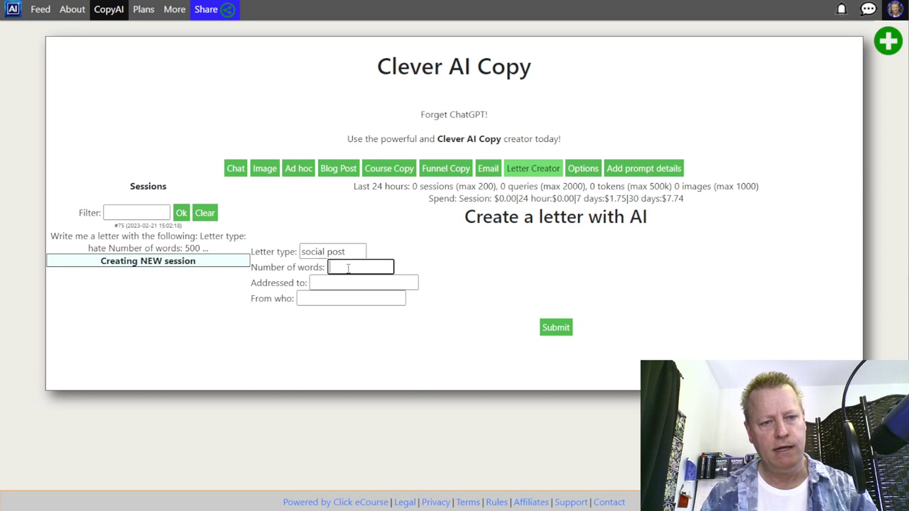
{"action": "type", "text": "100"}
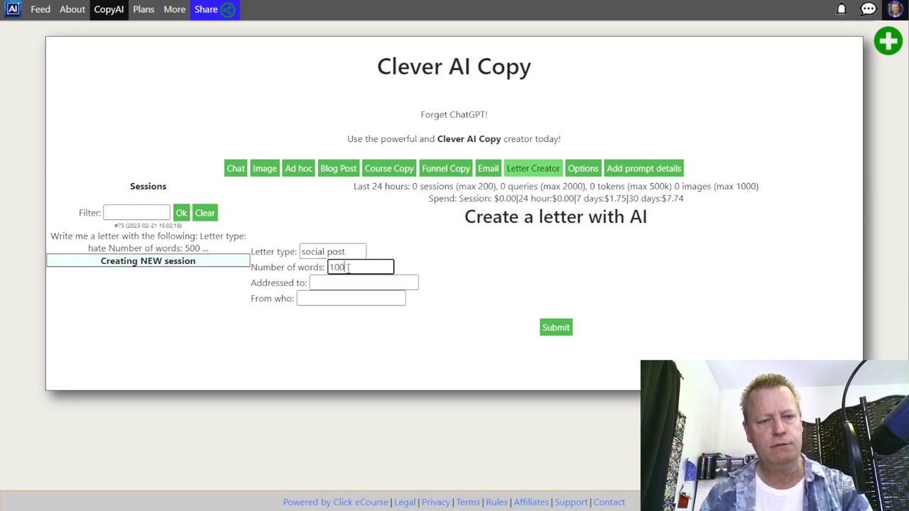
{"action": "key", "text": "BackSpace"}
{"action": "key", "text": "BackSpace"}
{"action": "key", "text": "BackSpace"}
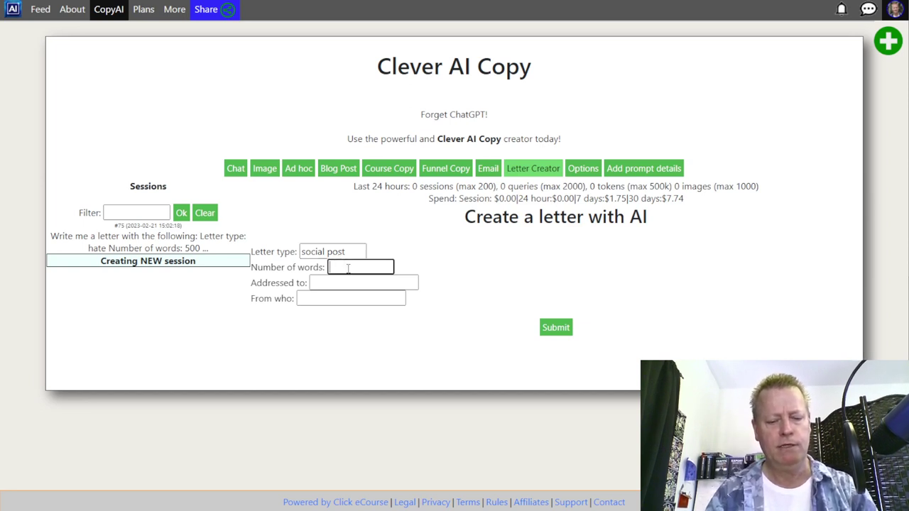
{"action": "type", "text": "30"}
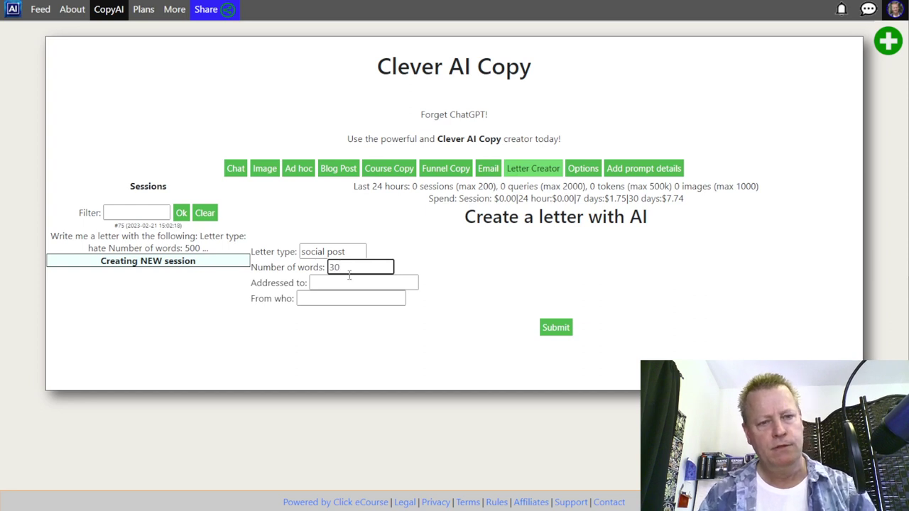
{"action": "left_click", "coordinate": [348, 283]}
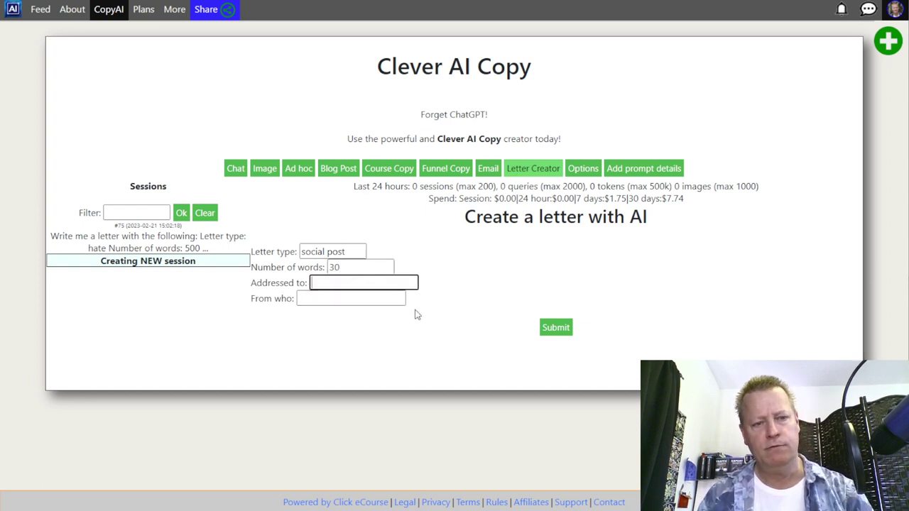
{"action": "left_click", "coordinate": [556, 331]}
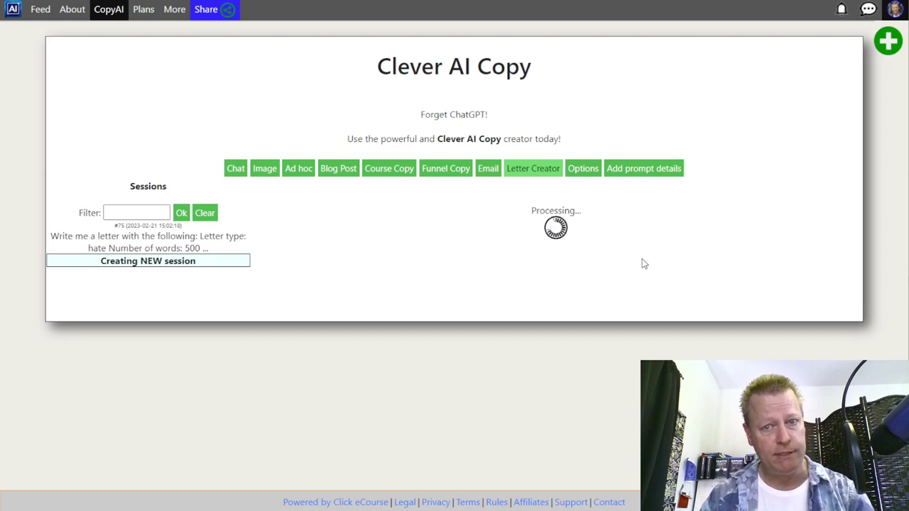
- Review the generated social post letter, starting with its "Dear Online Marketer" greeting
{"action": "scroll", "coordinate": [632, 274], "scroll_direction": "down", "scroll_amount": 2}
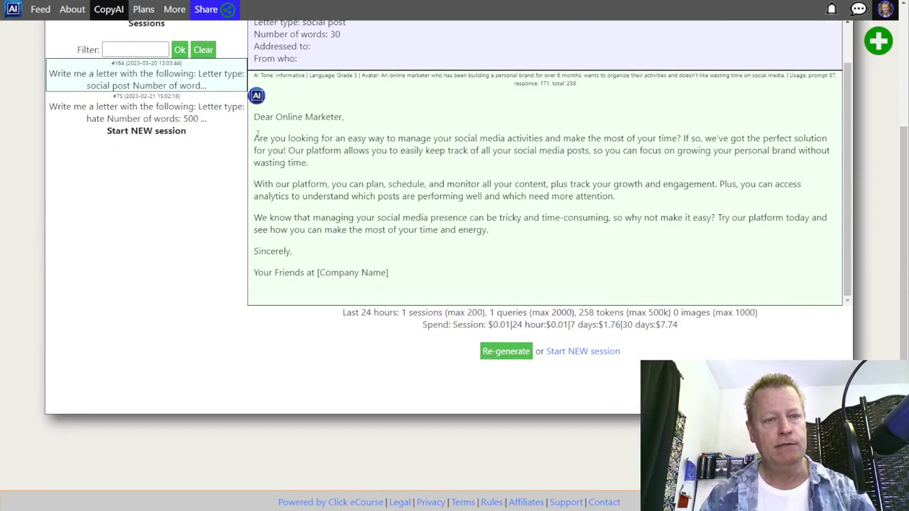
{"action": "left_click_drag", "start_coordinate": [259, 122], "coordinate": [329, 119]}
{"action": "left_click", "coordinate": [325, 139]}
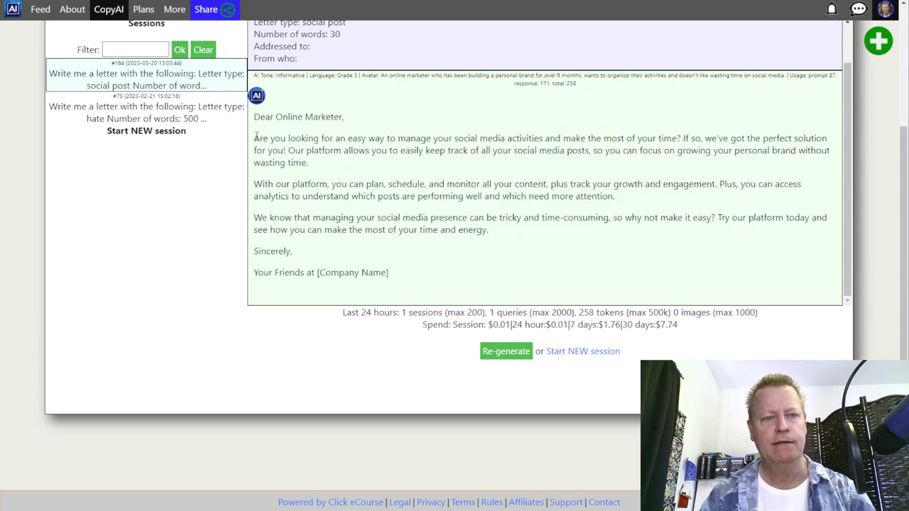
- Copy the letter from its greeting through the last body paragraph and paste it into a new Facebook post
{"action": "left_click_drag", "start_coordinate": [255, 119], "coordinate": [513, 234]}
{"action": "key", "text": "ctrl+c"}
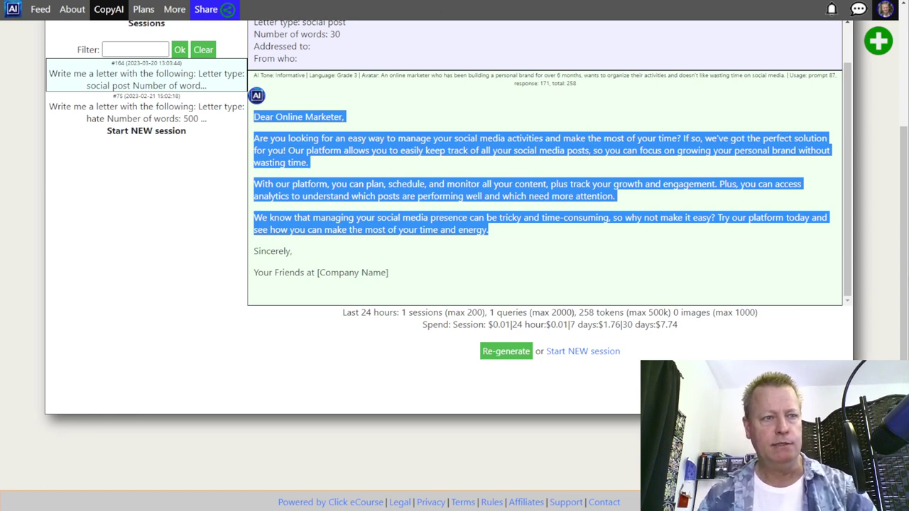
{"action": "key", "text": "alt+Tab"}
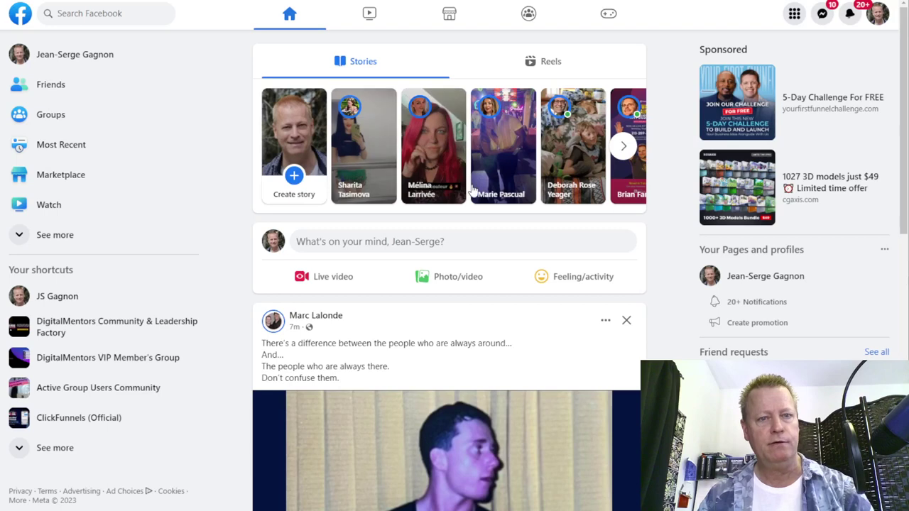
{"action": "left_click", "coordinate": [418, 241]}
{"action": "key", "text": "ctrl+v"}
{"action": "scroll", "coordinate": [415, 213], "scroll_direction": "up", "scroll_amount": 2}
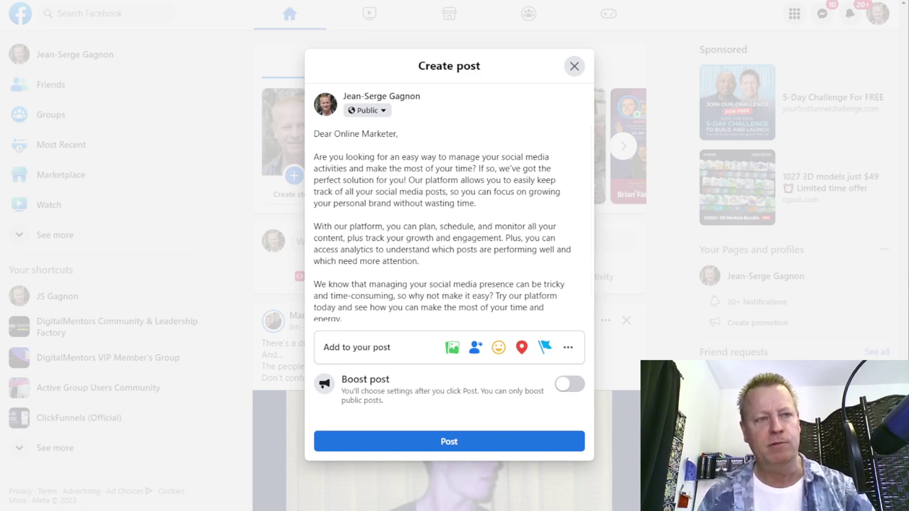
- Leave the Facebook post unpublished, return to the generated letter in Clever AI Copy and clear the text selection
{"action": "key", "text": "F5"}
{"action": "left_click", "coordinate": [514, 33]}
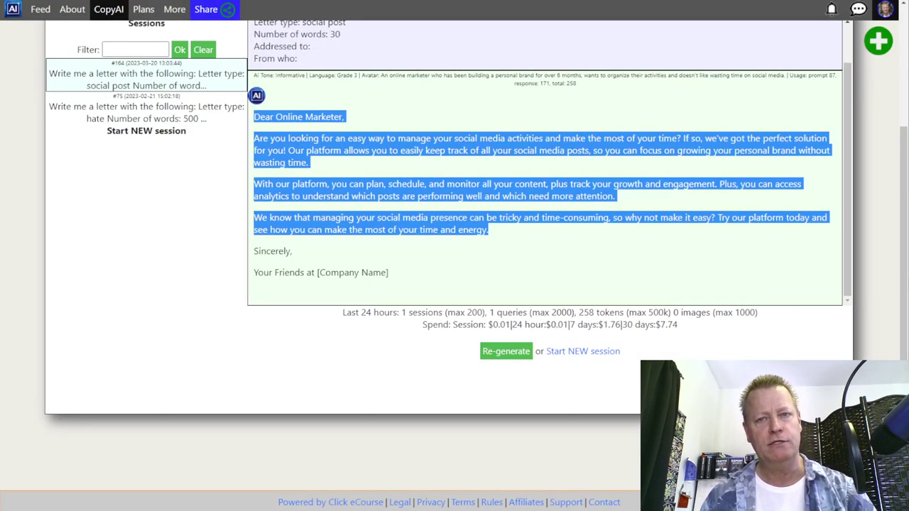
{"action": "left_click", "coordinate": [483, 165]}
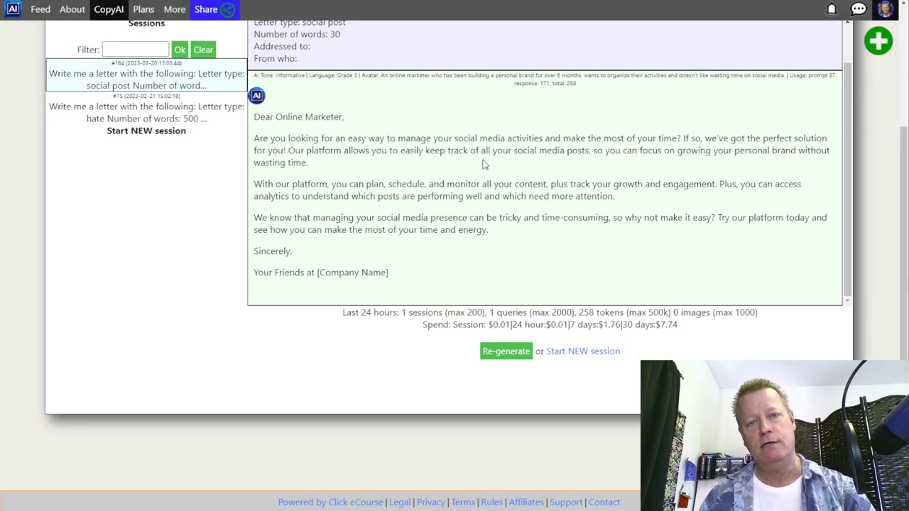
- Switch from the Letter Creator to Chat and start a new session with an empty prompt
{"action": "scroll", "coordinate": [483, 165], "scroll_direction": "up", "scroll_amount": 5}
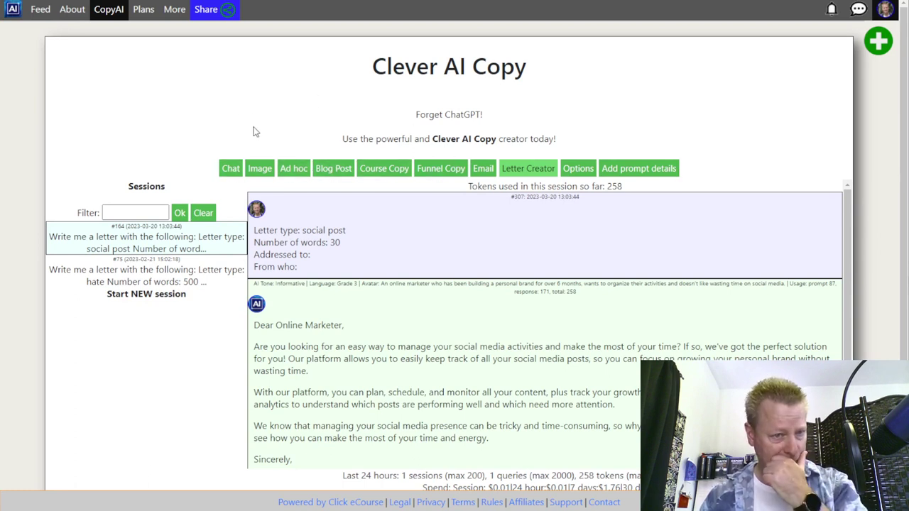
{"action": "left_click", "coordinate": [230, 169]}
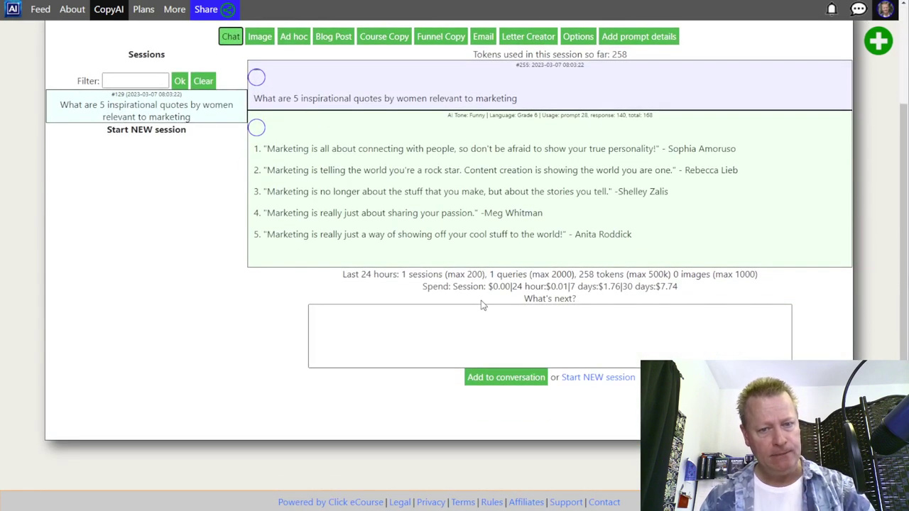
{"action": "left_click", "coordinate": [600, 378]}
{"action": "left_click", "coordinate": [431, 246]}
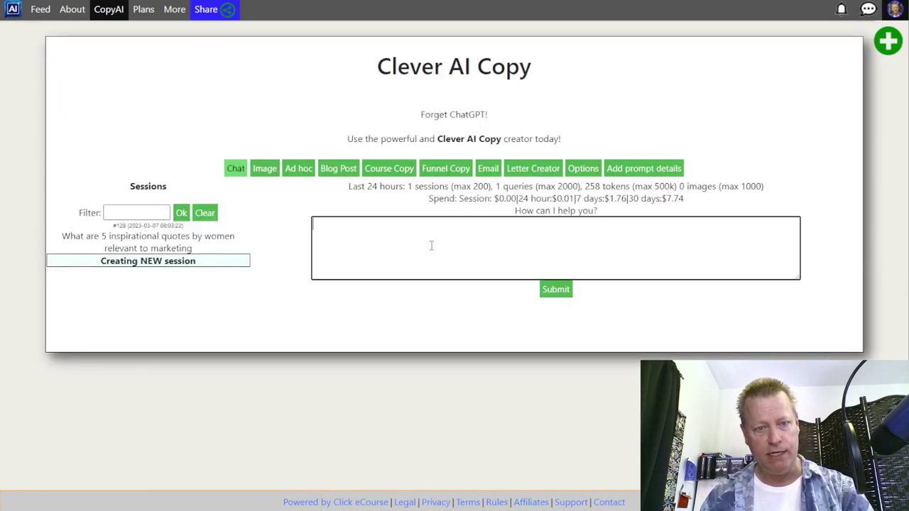
- Submit the prompt "write me a short facebook post to talk about online marketing and defining your avatar"
{"action": "type", "text": "Write me a"}
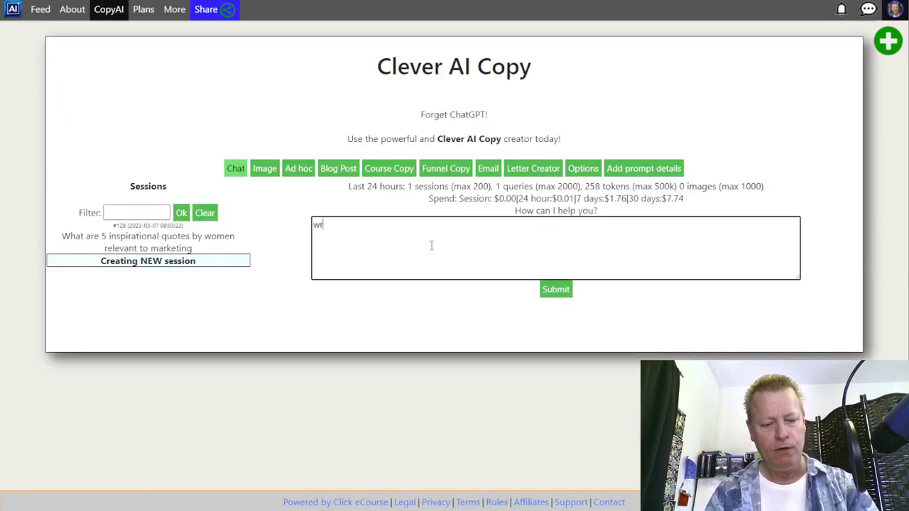
{"action": "type", "text": " shor"}
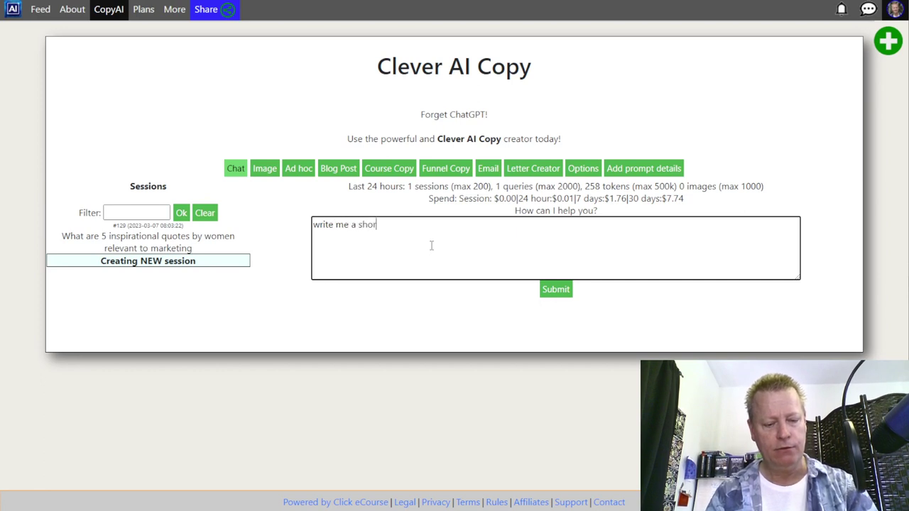
{"action": "type", "text": "t facebook"}
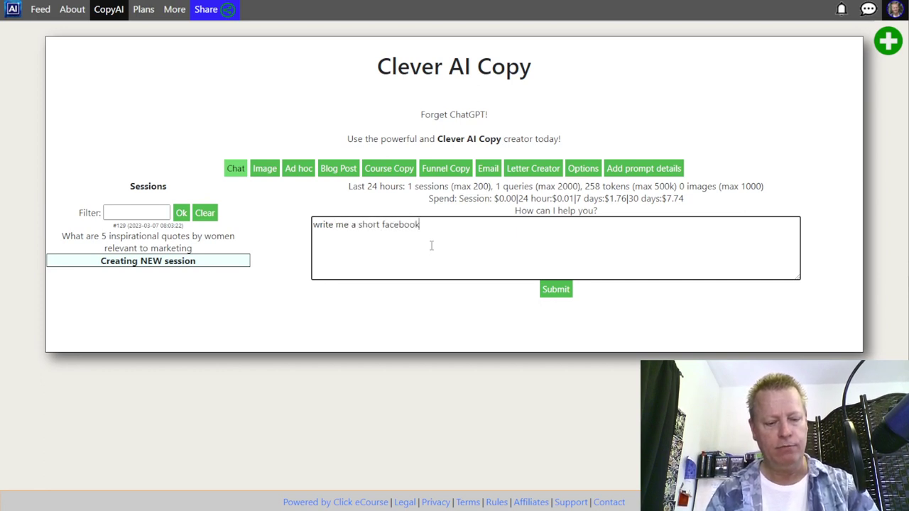
{"action": "type", "text": " post to talk about "}
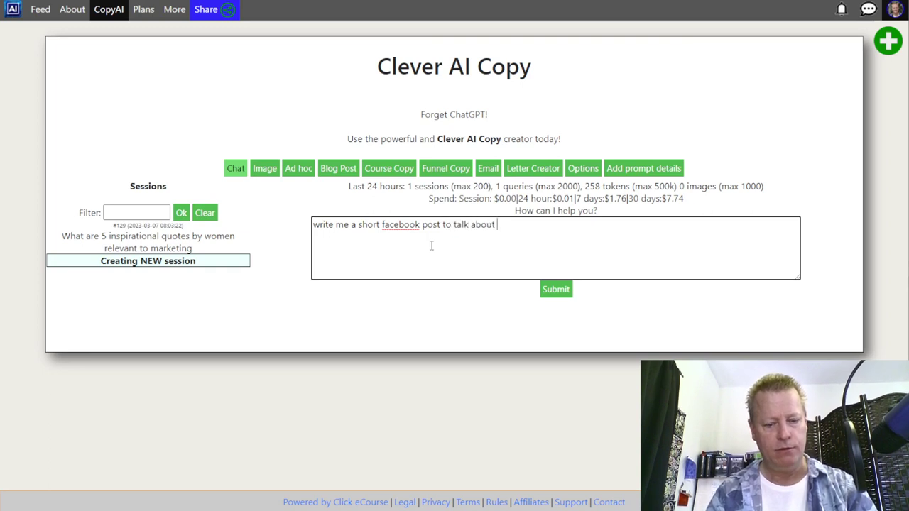
{"action": "type", "text": "online m"}
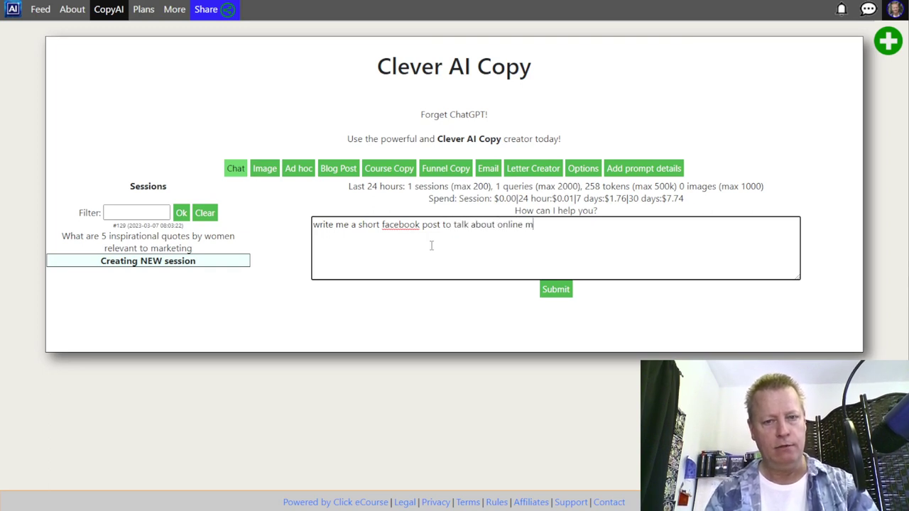
{"action": "type", "text": "arketing and"}
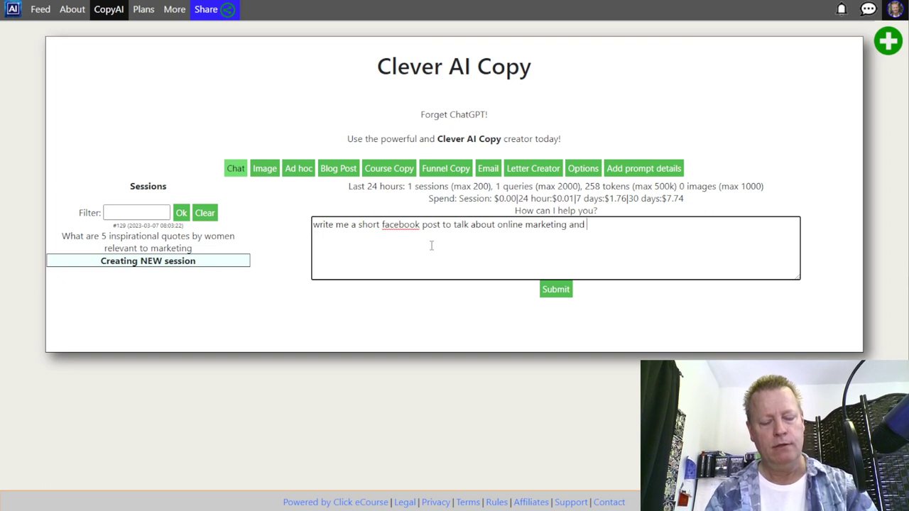
{"action": "type", "text": " de"}
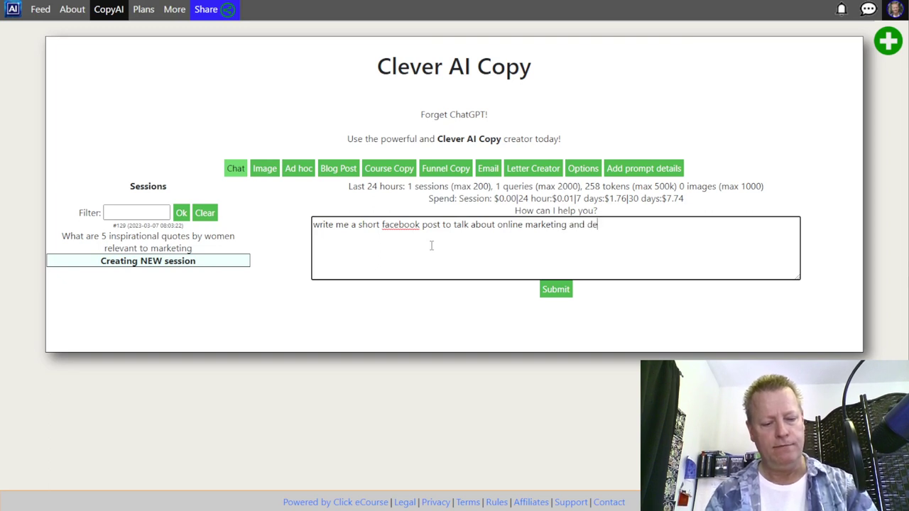
{"action": "type", "text": "fining your avatar"}
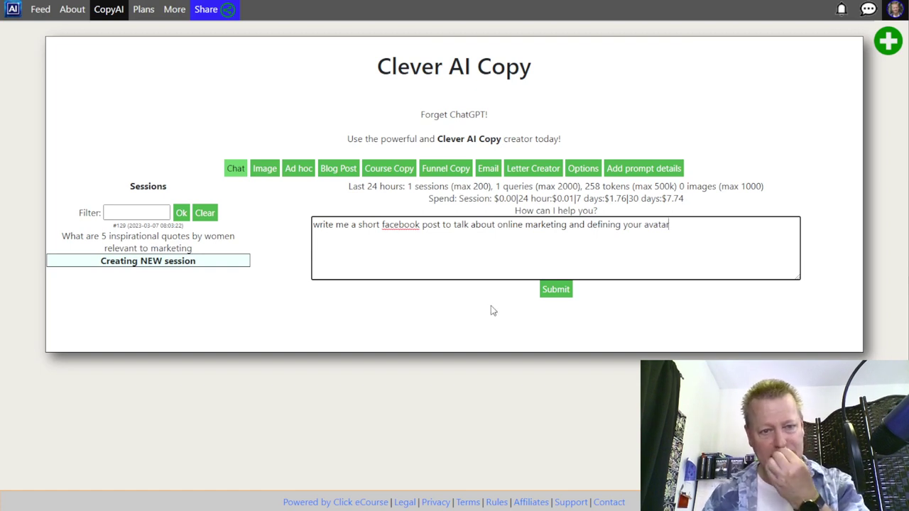
{"action": "left_click", "coordinate": [566, 293]}
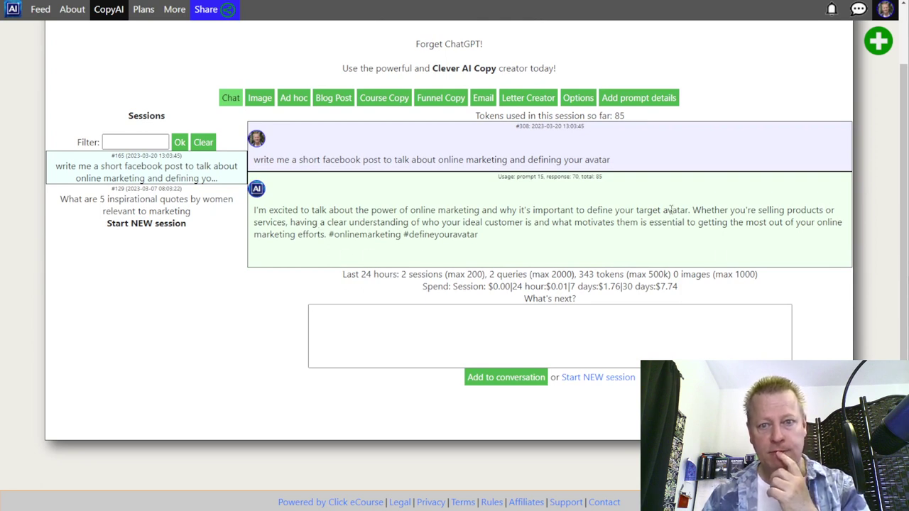
- Add the follow-up request "address it to a a single person" to the conversation
{"action": "left_click", "coordinate": [470, 339]}
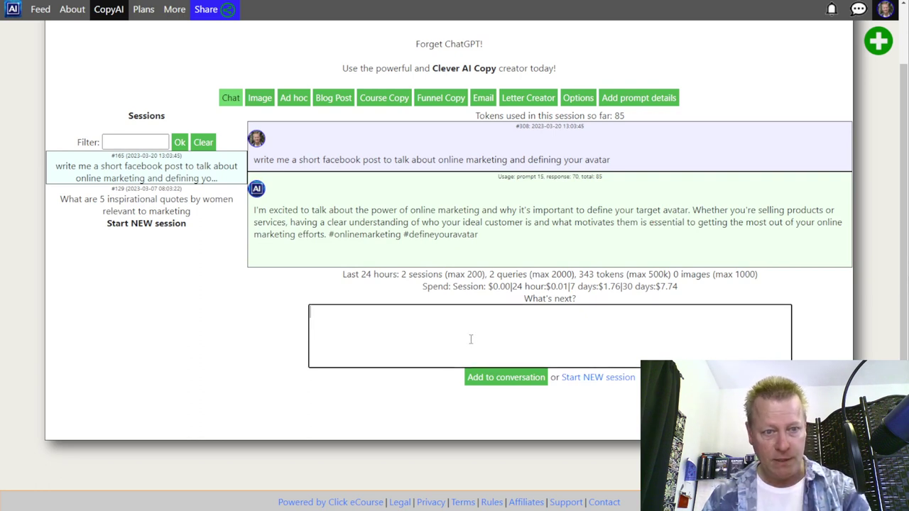
{"action": "type", "text": "mke i"}
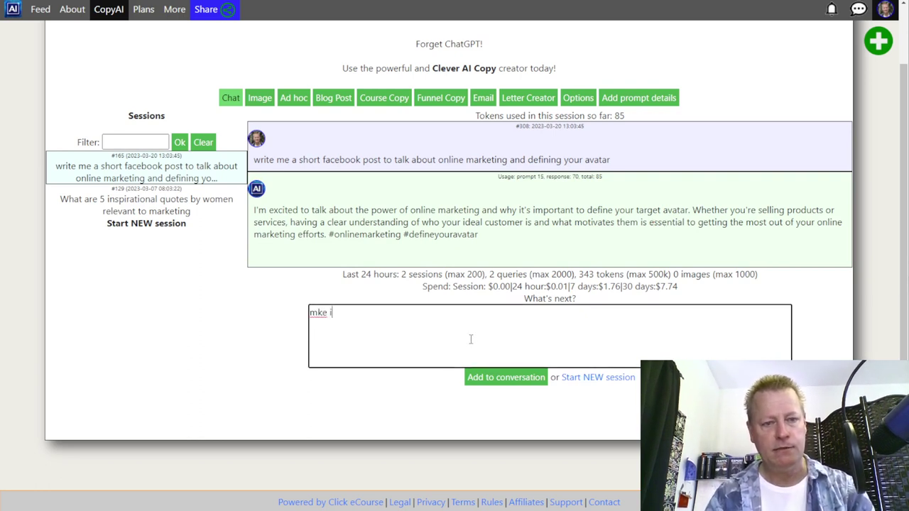
{"action": "key", "text": "BackSpace"}
{"action": "key", "text": "BackSpace"}
{"action": "key", "text": "BackSpace"}
{"action": "type", "text": "add"}
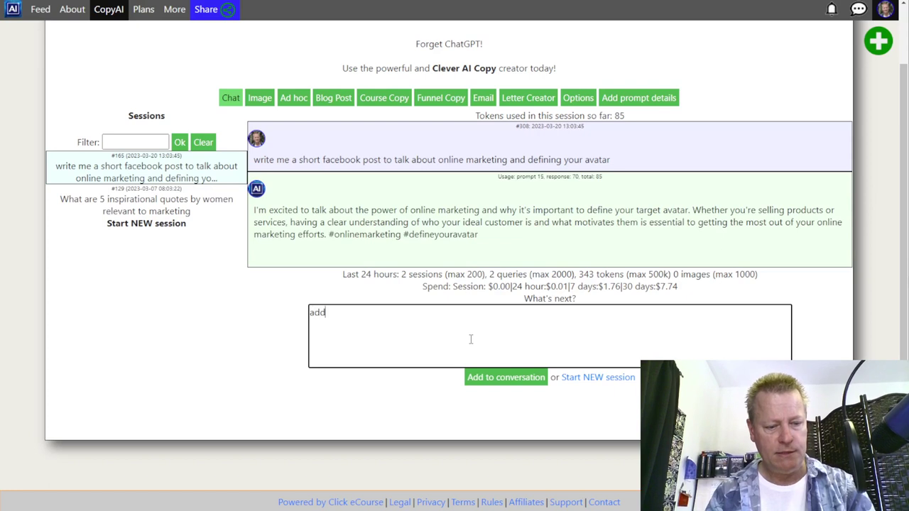
{"action": "type", "text": "ress it t"}
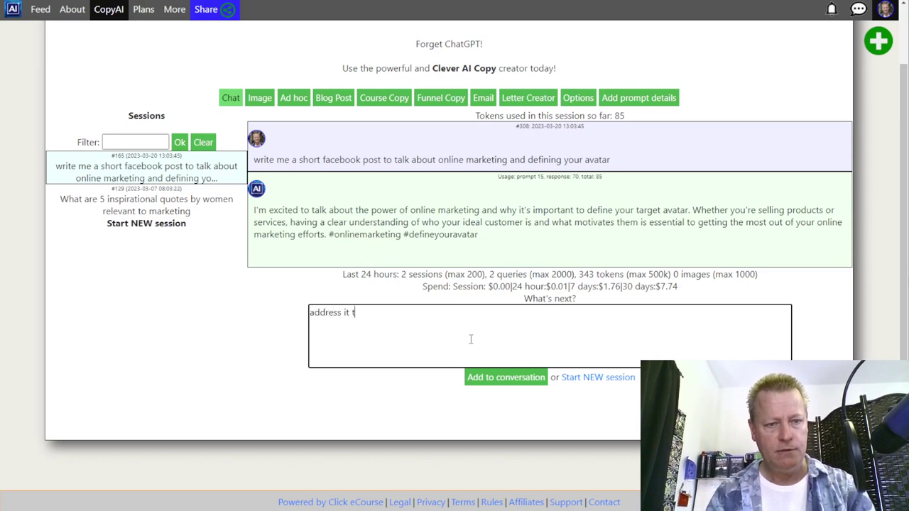
{"action": "type", "text": "o a a single person"}
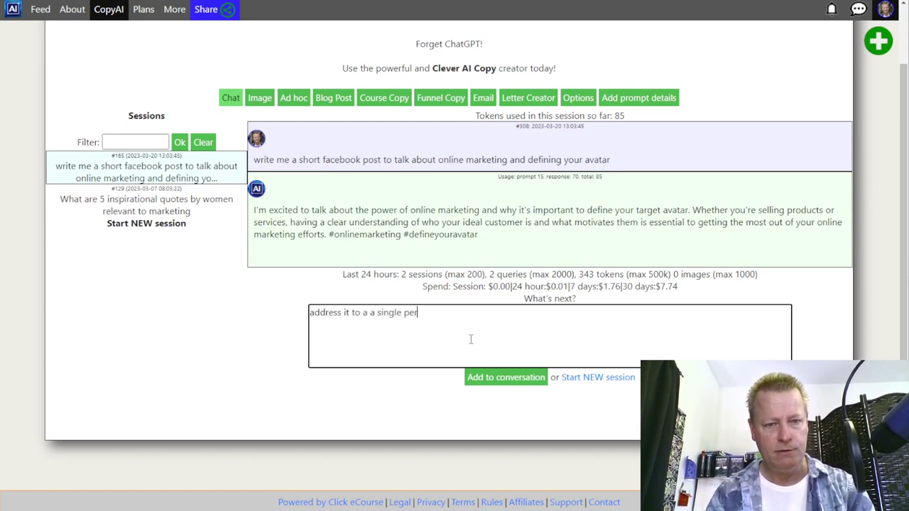
{"action": "left_click", "coordinate": [509, 378]}
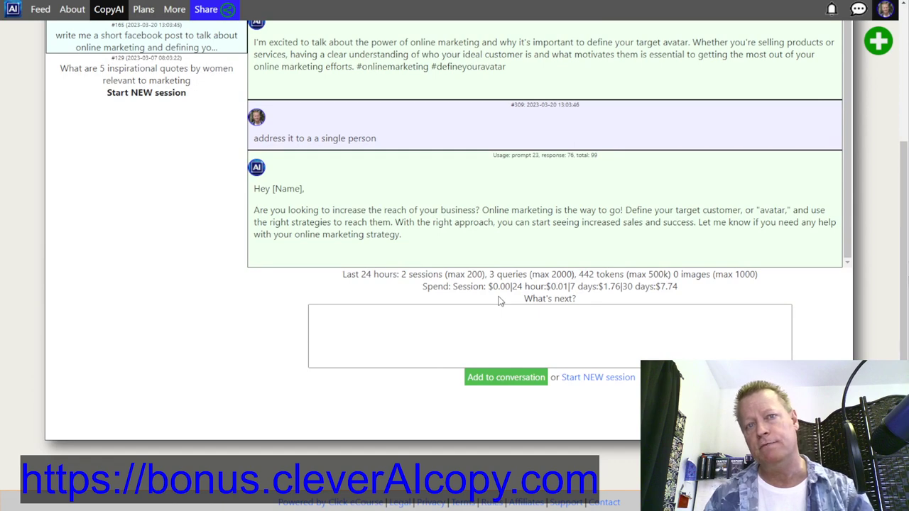
- Review the reworded post in the chat and compare it with the first version
{"action": "scroll", "coordinate": [497, 240], "scroll_direction": "up", "scroll_amount": 2}
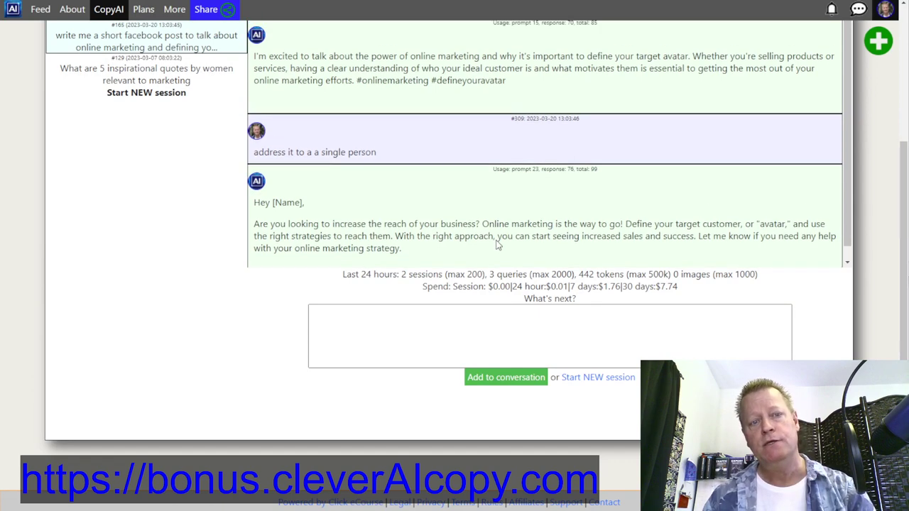
{"action": "scroll", "coordinate": [497, 242], "scroll_direction": "down", "scroll_amount": 2}
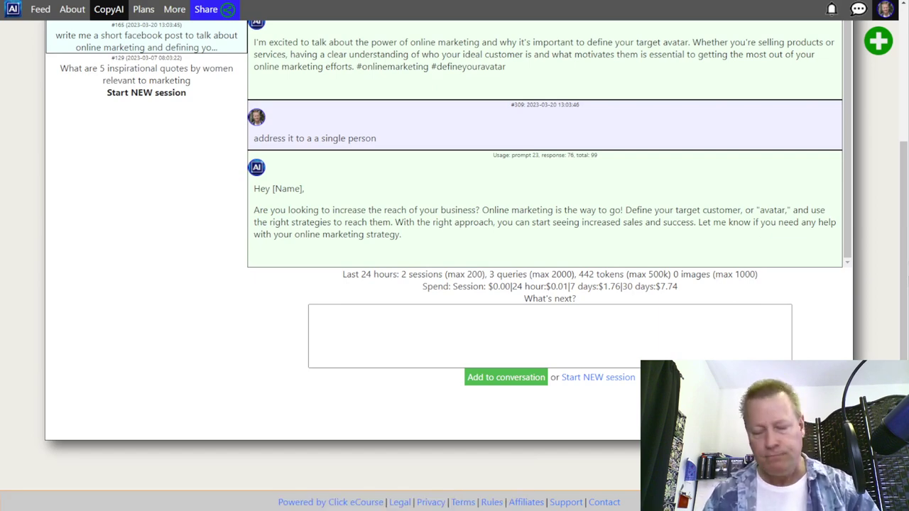
{"action": "scroll", "coordinate": [291, 280], "scroll_direction": "up", "scroll_amount": 2}
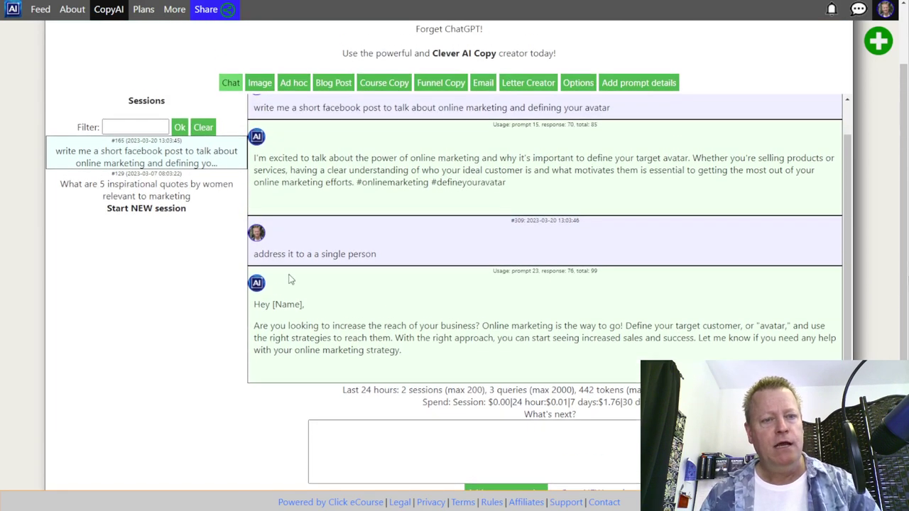
{"action": "scroll", "coordinate": [374, 272], "scroll_direction": "down", "scroll_amount": 1}
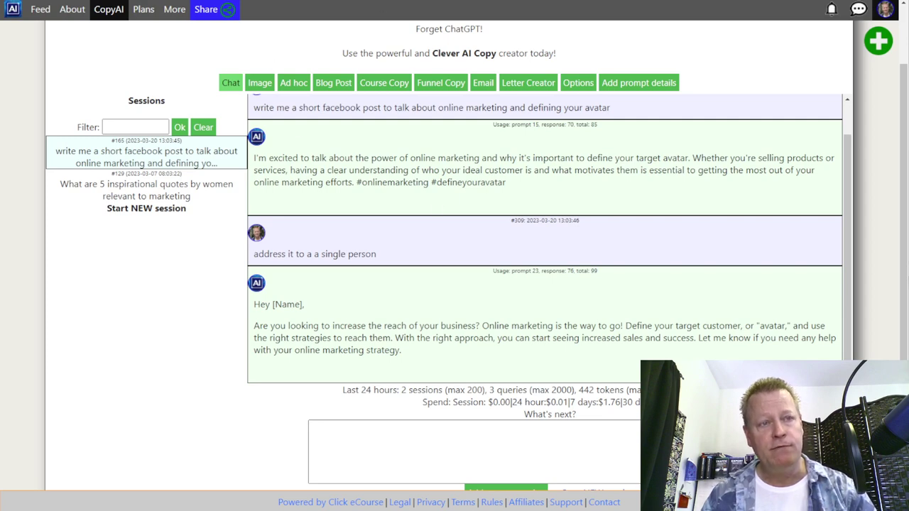
- Switch to Facebook and look through the posts in the home feed
{"action": "key", "text": "ctrl+Tab"}
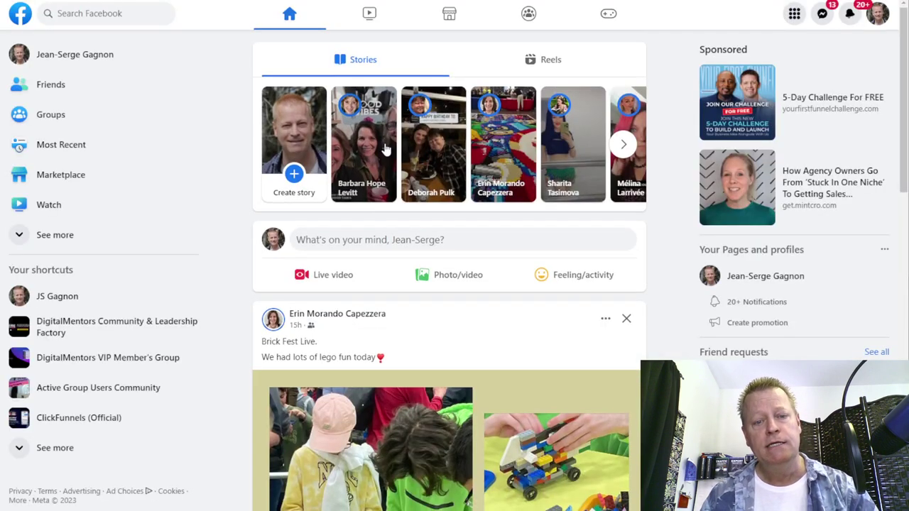
{"action": "scroll", "coordinate": [387, 141], "scroll_direction": "down", "scroll_amount": 5}
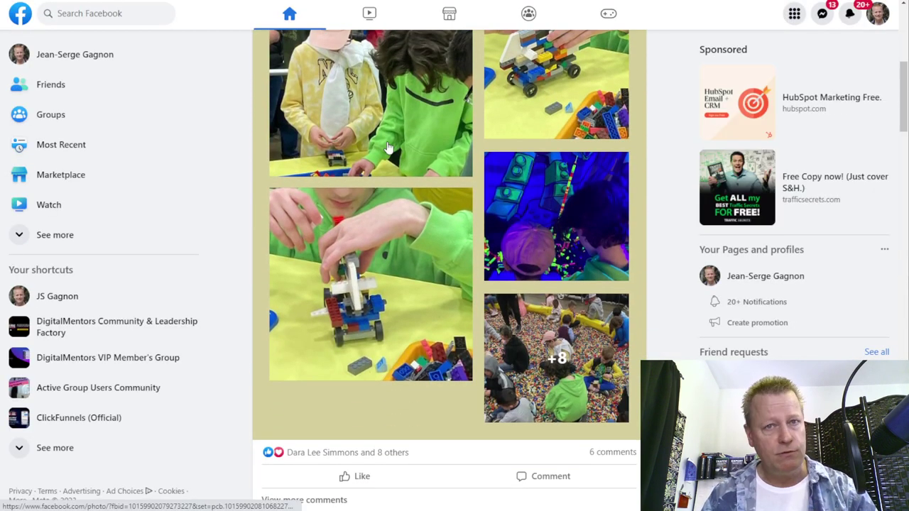